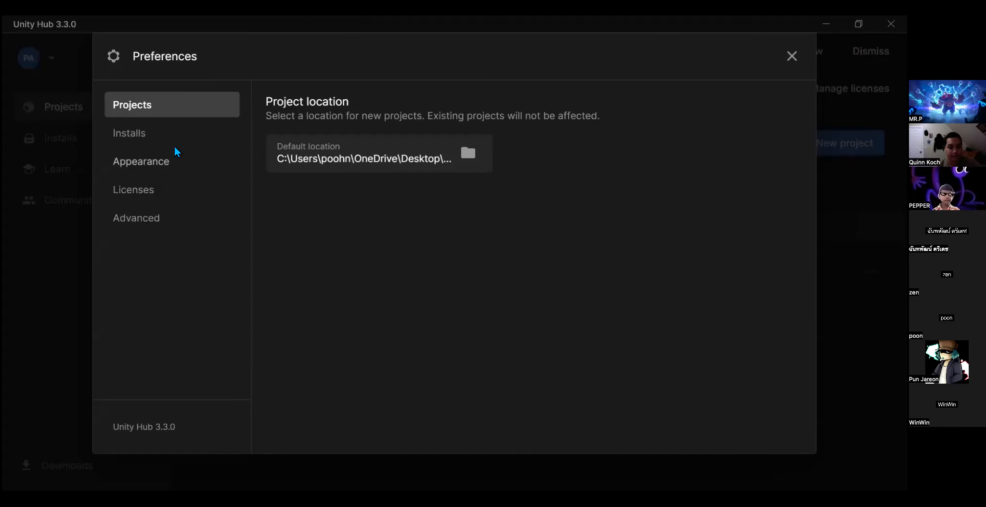
- Review the Installs, Licenses and Advanced preferences, including whether a license is active
{"action": "left_click", "coordinate": [166, 134]}
{"action": "left_click", "coordinate": [176, 190]}
{"action": "left_click", "coordinate": [179, 221]}
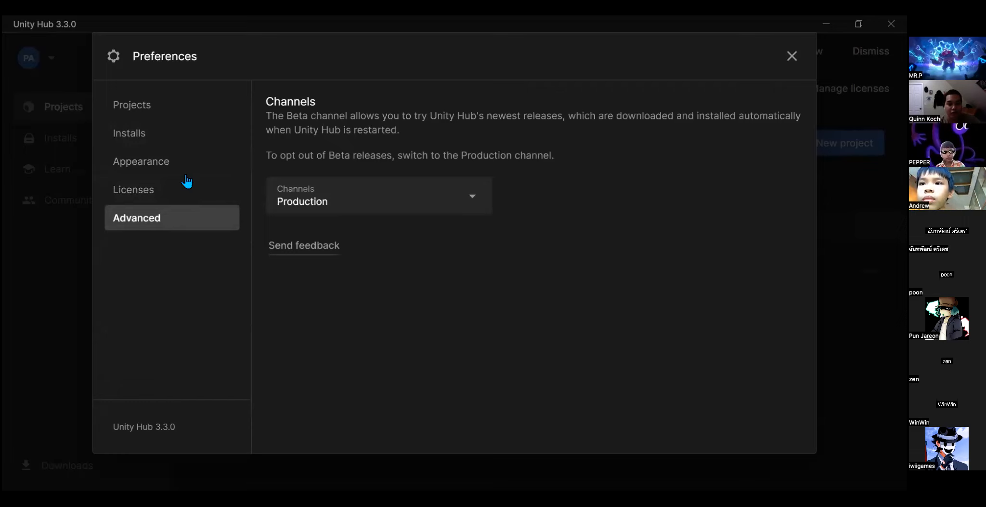
{"action": "left_click", "coordinate": [792, 56]}
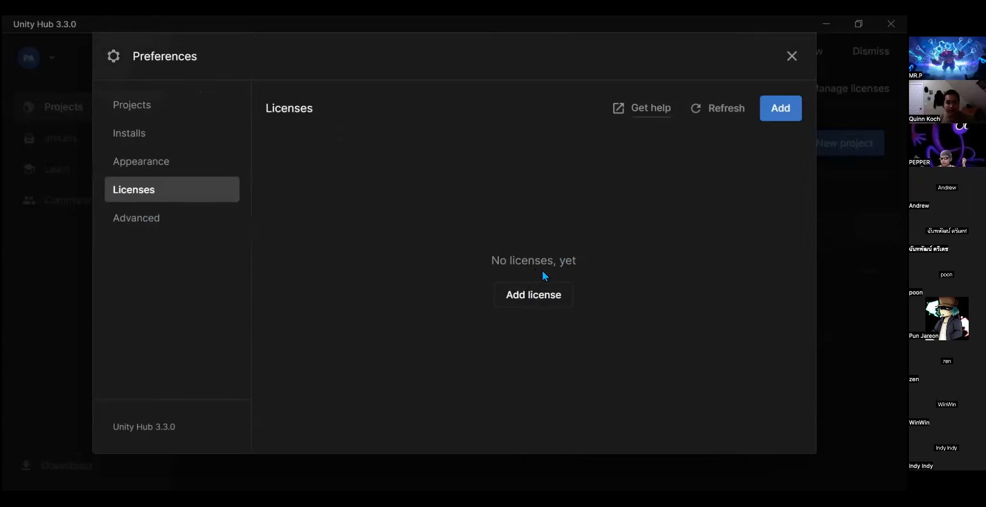
{"action": "left_click_drag", "start_coordinate": [490, 266], "coordinate": [592, 269]}
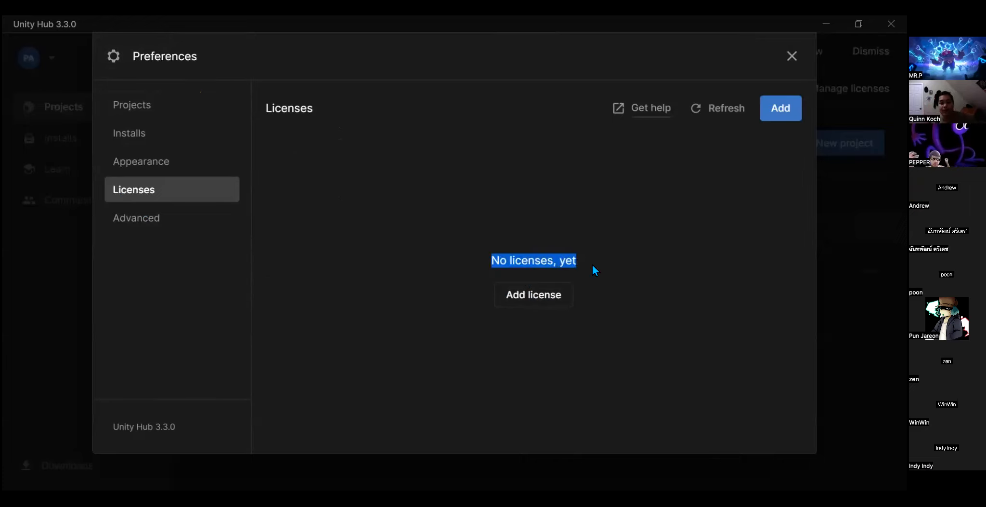
{"action": "left_click", "coordinate": [575, 256]}
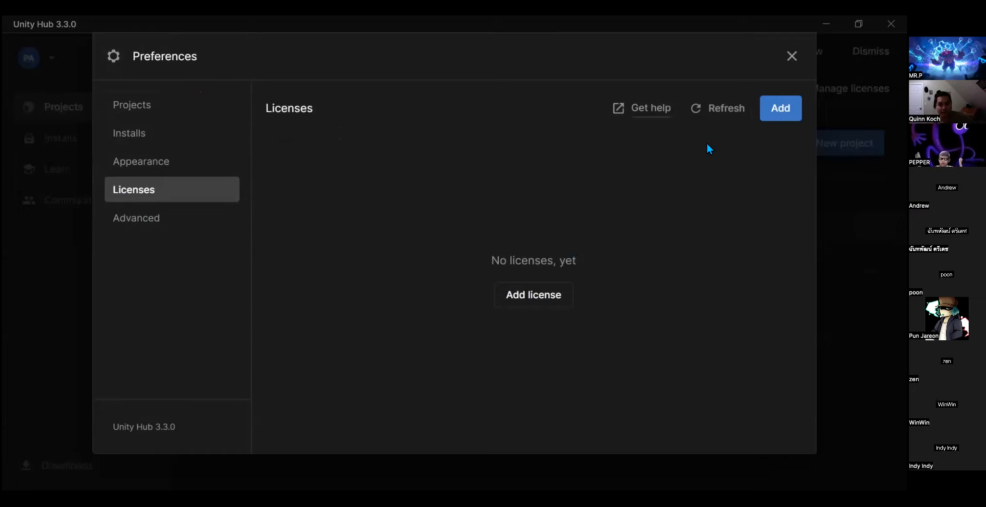
{"action": "key", "text": "Escape"}
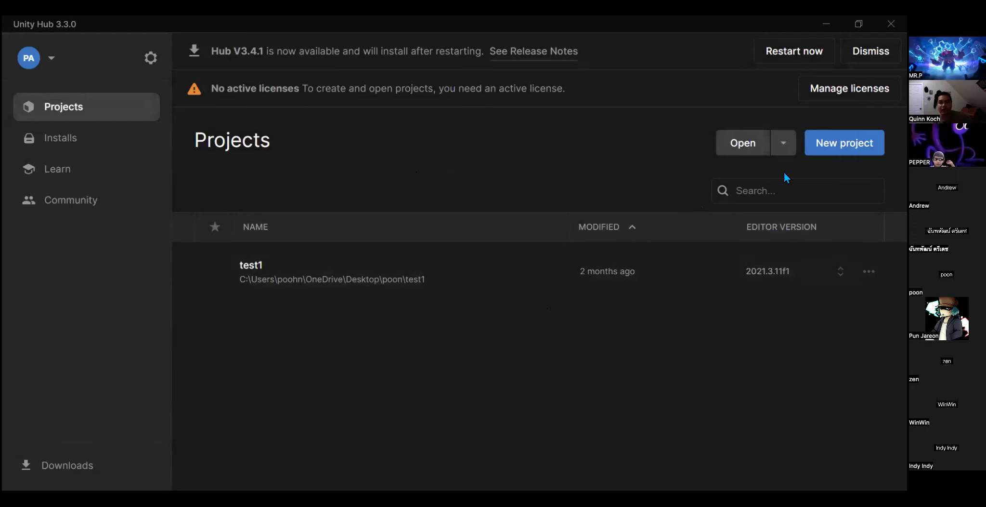
- Add a free personal edition license, agreeing to its terms, and close the preferences
{"action": "left_click", "coordinate": [832, 88]}
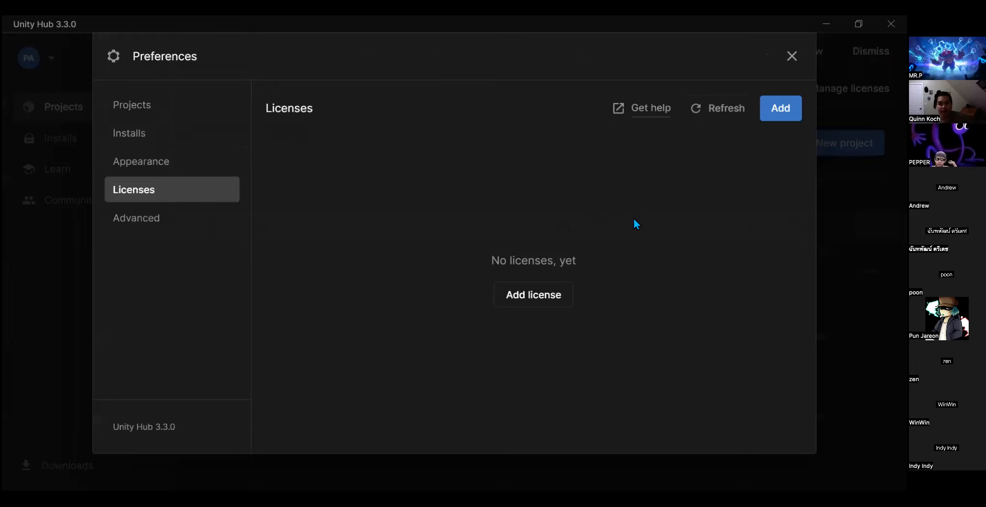
{"action": "left_click", "coordinate": [781, 106]}
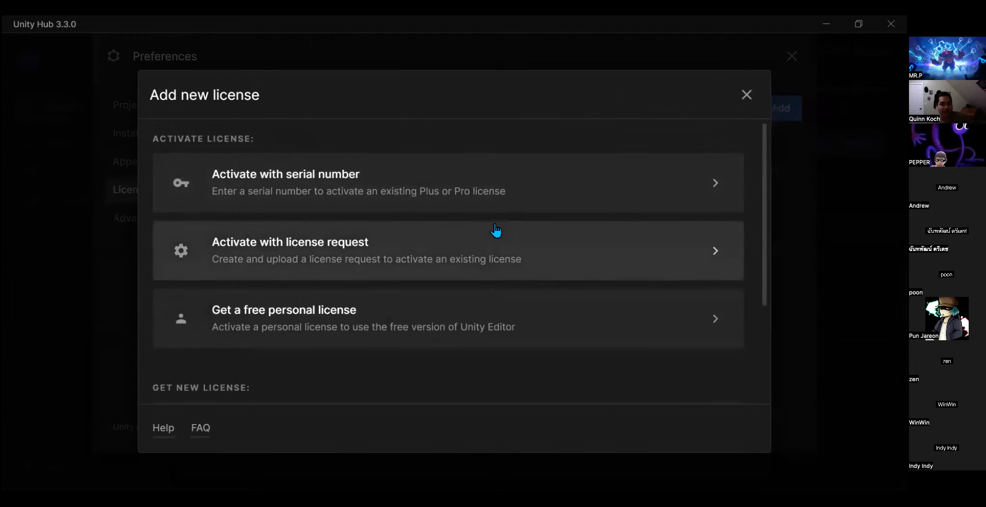
{"action": "scroll", "coordinate": [497, 231], "scroll_direction": "down", "scroll_amount": 2}
{"action": "scroll", "coordinate": [496, 230], "scroll_direction": "up", "scroll_amount": 1}
{"action": "scroll", "coordinate": [496, 231], "scroll_direction": "up", "scroll_amount": 1}
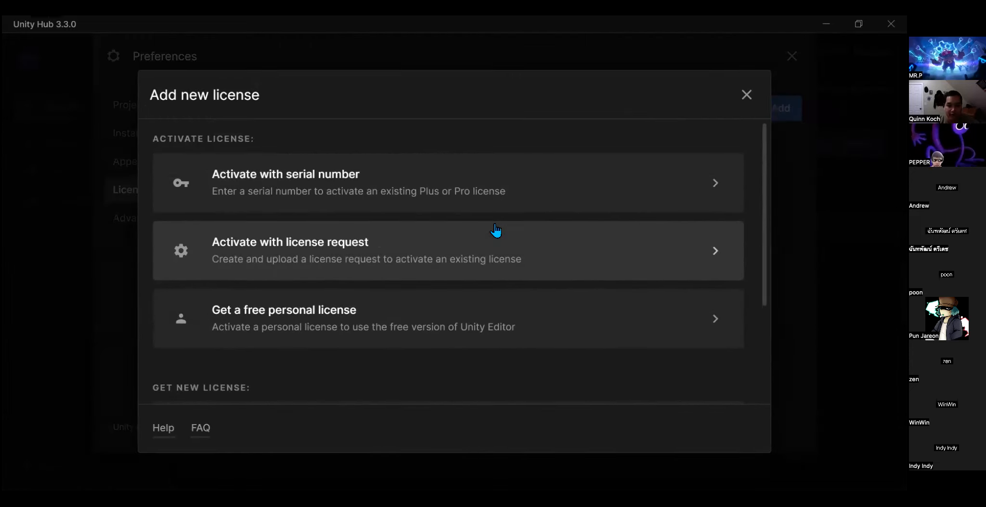
{"action": "left_click", "coordinate": [413, 312]}
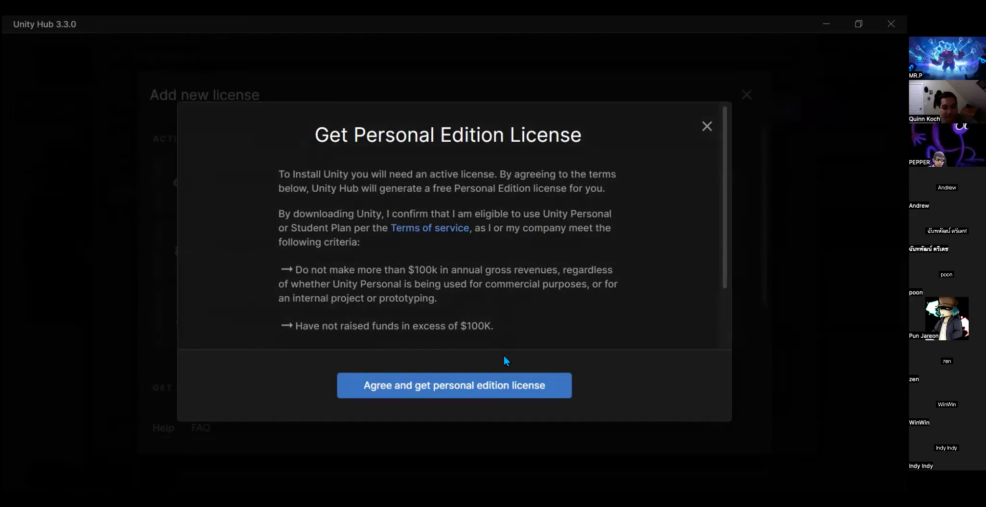
{"action": "left_click", "coordinate": [403, 395]}
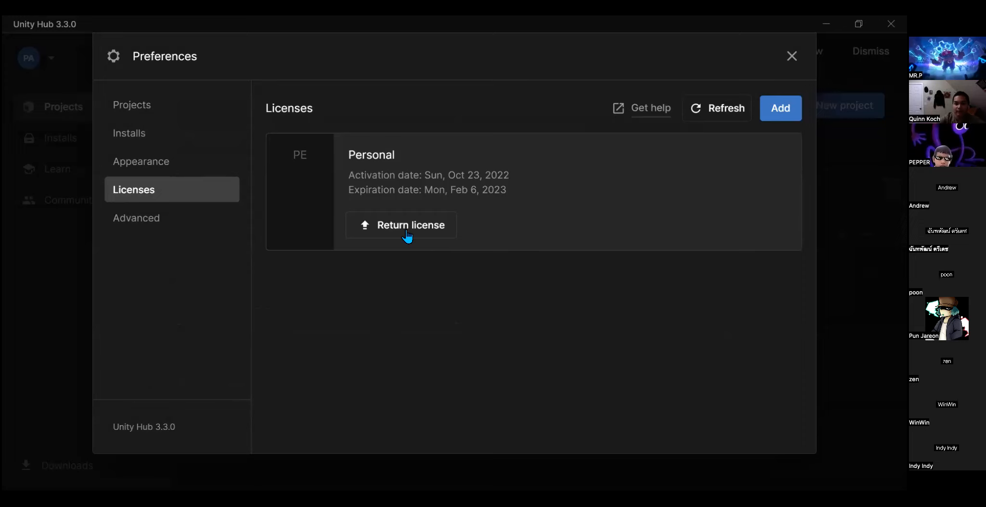
{"action": "left_click", "coordinate": [792, 56]}
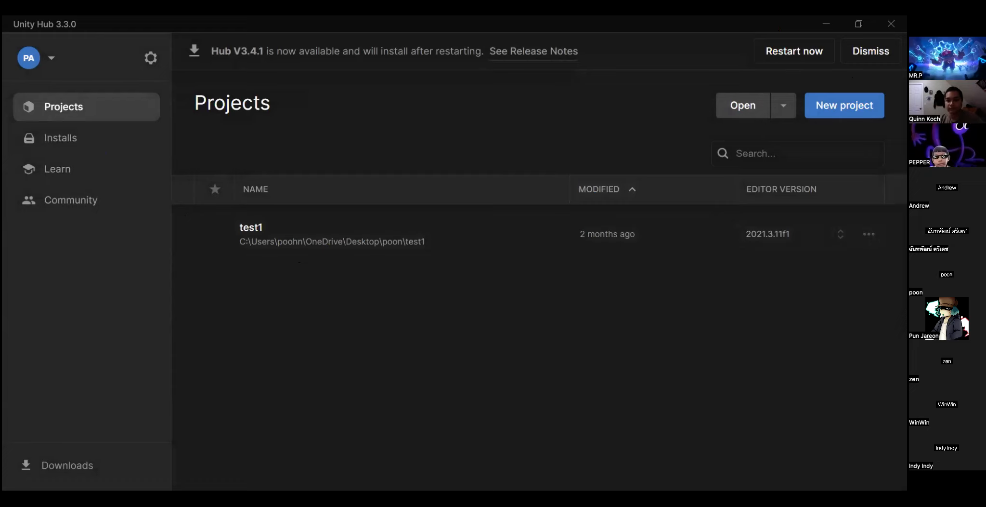
- Create a new project from the 3D core template with the name My project
{"action": "left_click", "coordinate": [846, 114]}
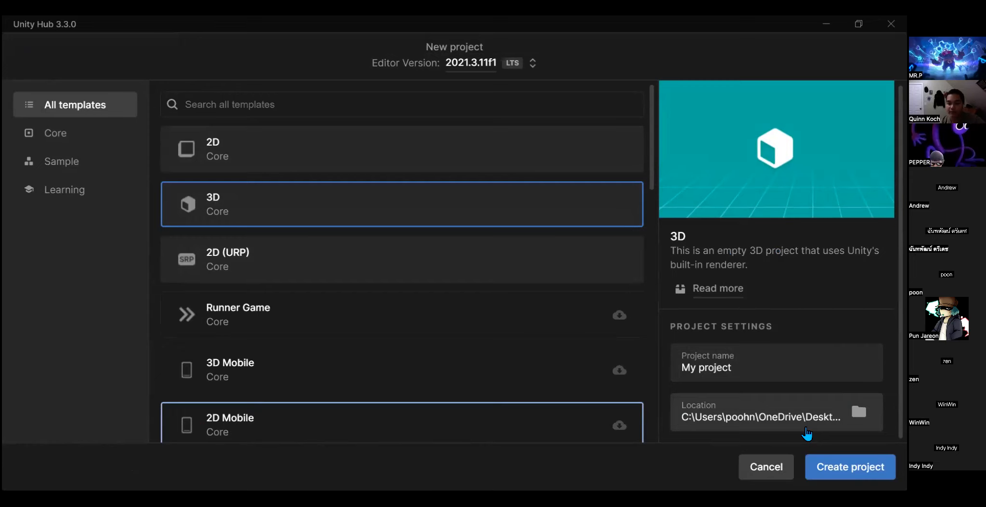
{"action": "left_click", "coordinate": [852, 469]}
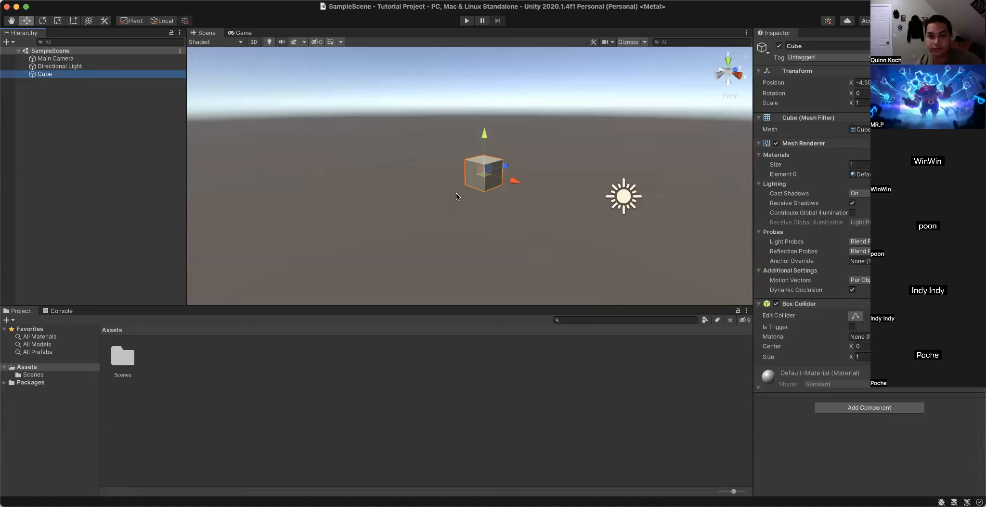
- Delete the existing Cube from SampleScene
{"action": "right_click", "coordinate": [81, 74]}
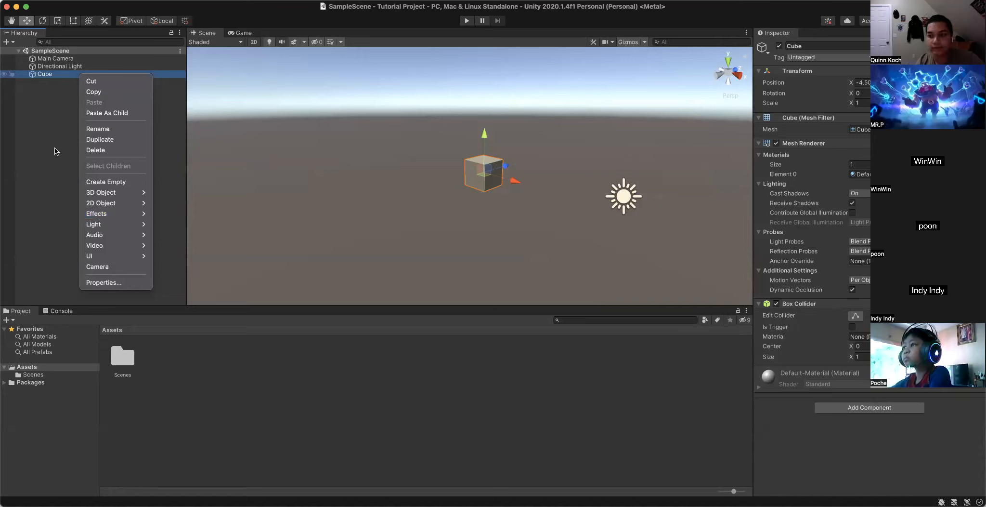
{"action": "left_click", "coordinate": [452, 159]}
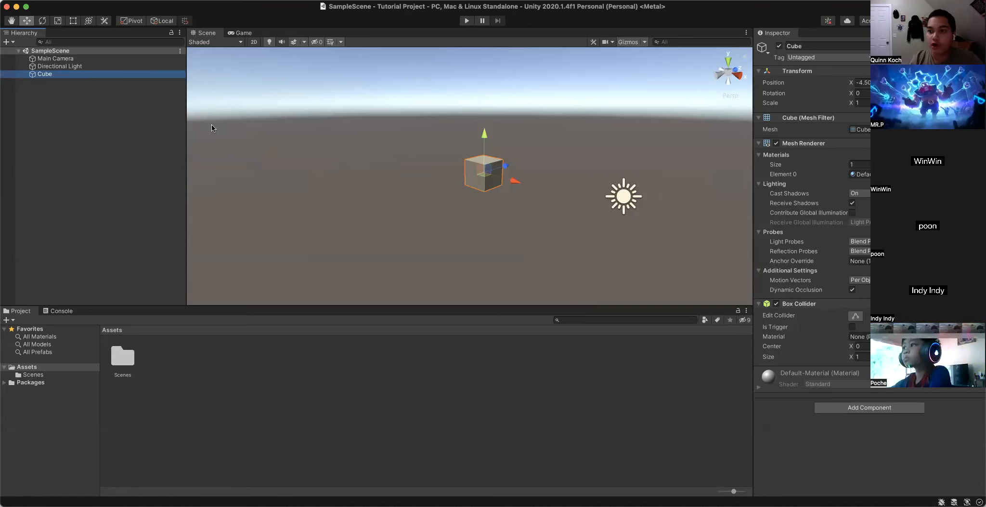
{"action": "right_click", "coordinate": [57, 75]}
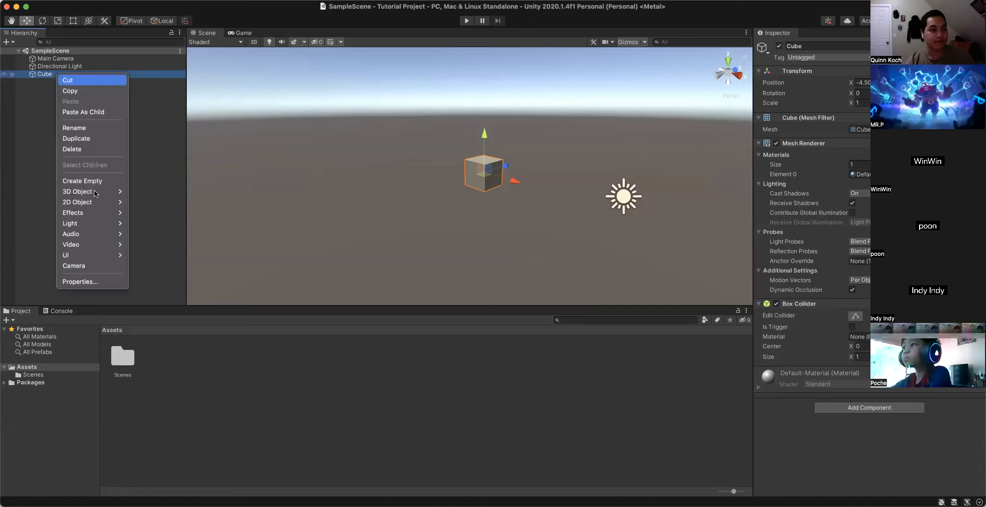
{"action": "left_click", "coordinate": [97, 152]}
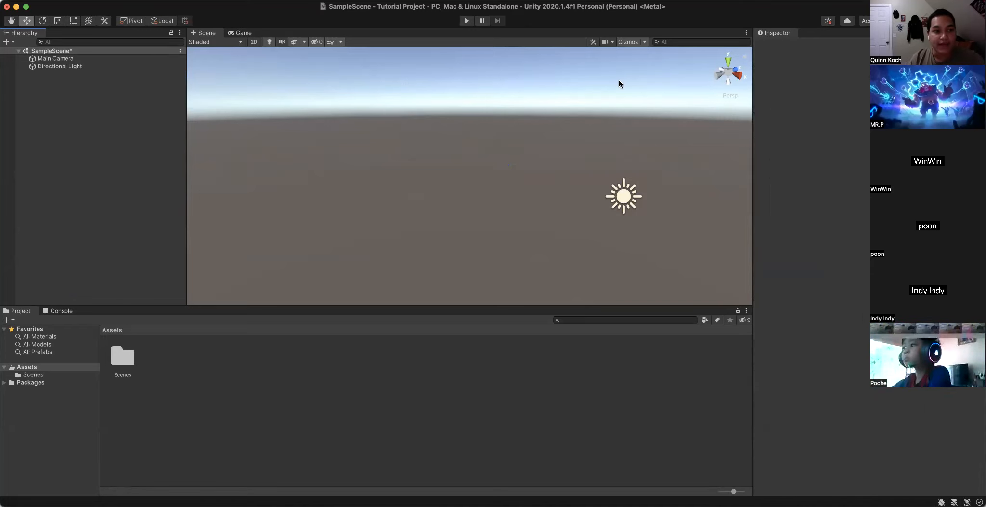
- Add a new 3D Cube object to SampleScene
{"action": "right_click_drag", "start_coordinate": [440, 146], "coordinate": [506, 176]}
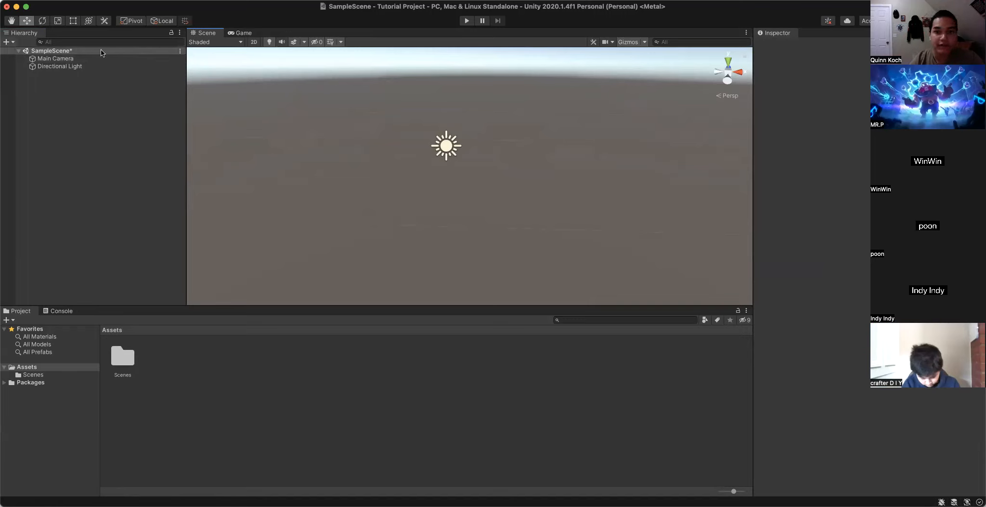
{"action": "left_click", "coordinate": [7, 43]}
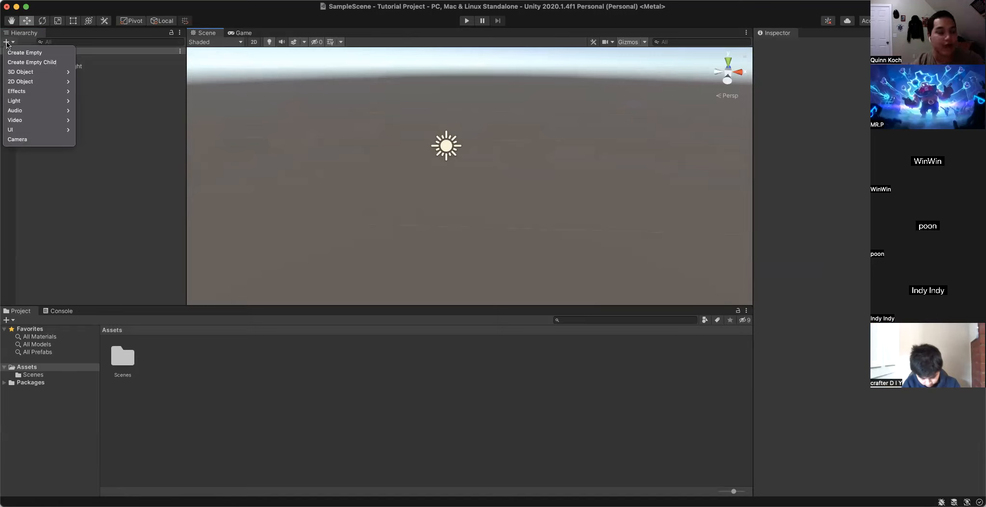
{"action": "mouse_move", "coordinate": [24, 72]}
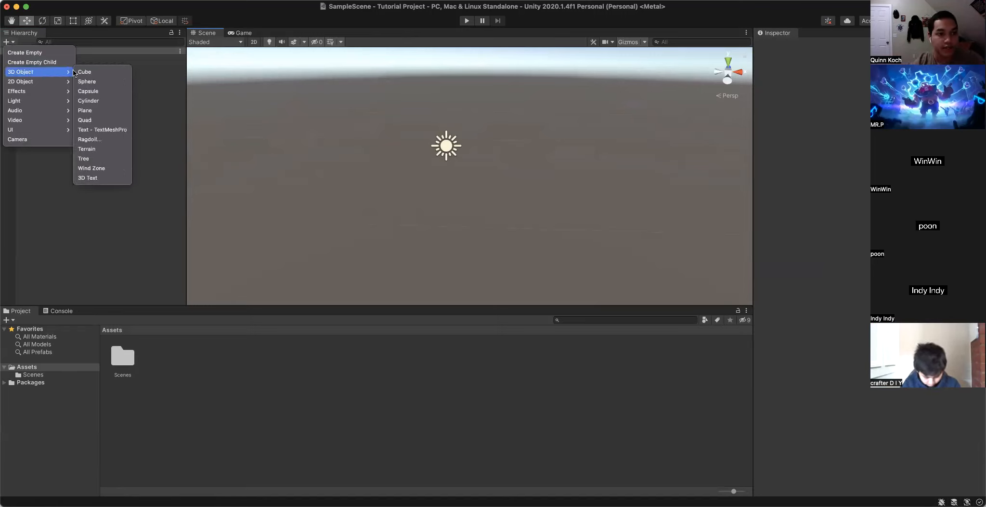
{"action": "left_click", "coordinate": [98, 73]}
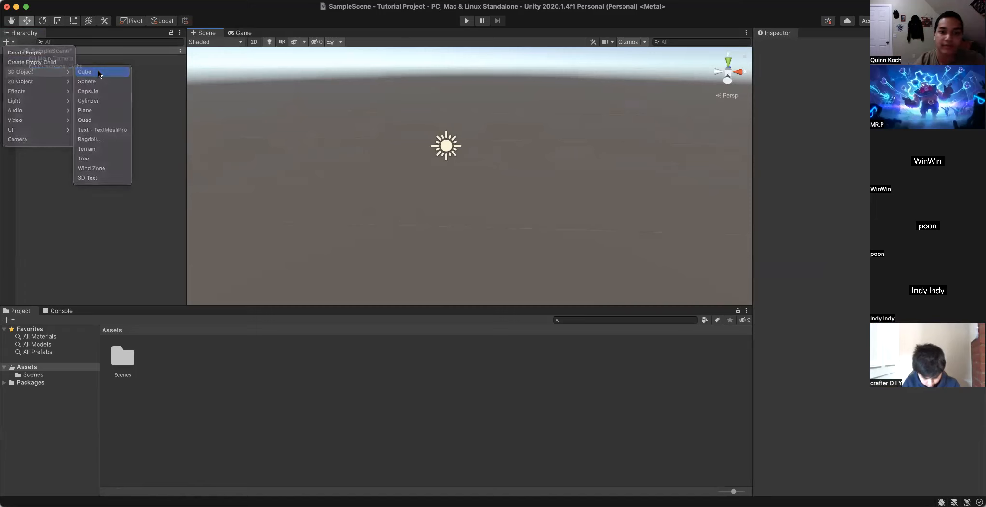
{"action": "scroll", "coordinate": [447, 174], "scroll_direction": "up", "scroll_amount": 2}
{"action": "scroll", "coordinate": [447, 173], "scroll_direction": "up", "scroll_amount": 1}
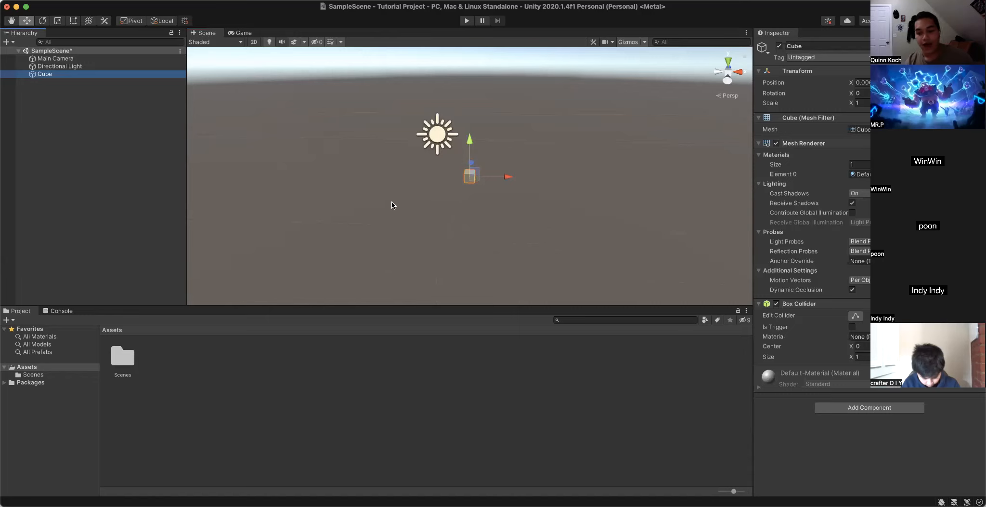
- Examine the new cube from several sides and distances in the Scene view
{"action": "right_click_drag", "start_coordinate": [417, 197], "coordinate": [397, 194]}
{"action": "scroll", "coordinate": [397, 197], "scroll_direction": "down", "scroll_amount": 3}
{"action": "scroll", "coordinate": [397, 196], "scroll_direction": "up", "scroll_amount": 5}
{"action": "scroll", "coordinate": [395, 194], "scroll_direction": "down", "scroll_amount": 4}
{"action": "scroll", "coordinate": [351, 170], "scroll_direction": "up", "scroll_amount": 5}
{"action": "scroll", "coordinate": [350, 171], "scroll_direction": "down", "scroll_amount": 5}
{"action": "scroll", "coordinate": [351, 172], "scroll_direction": "up", "scroll_amount": 3}
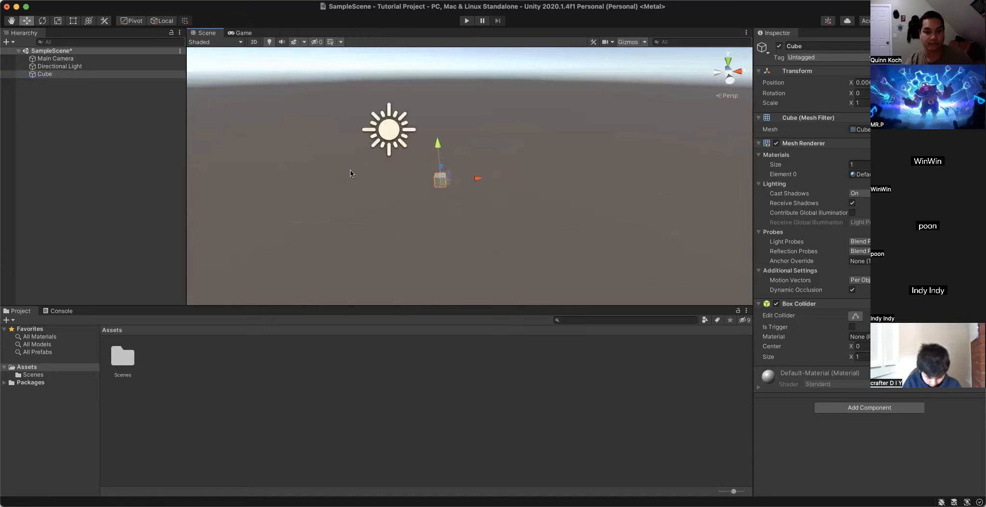
{"action": "left_click_drag", "start_coordinate": [353, 173], "coordinate": [493, 170], "text": "alt"}
{"action": "scroll", "coordinate": [493, 169], "scroll_direction": "down", "scroll_amount": 3}
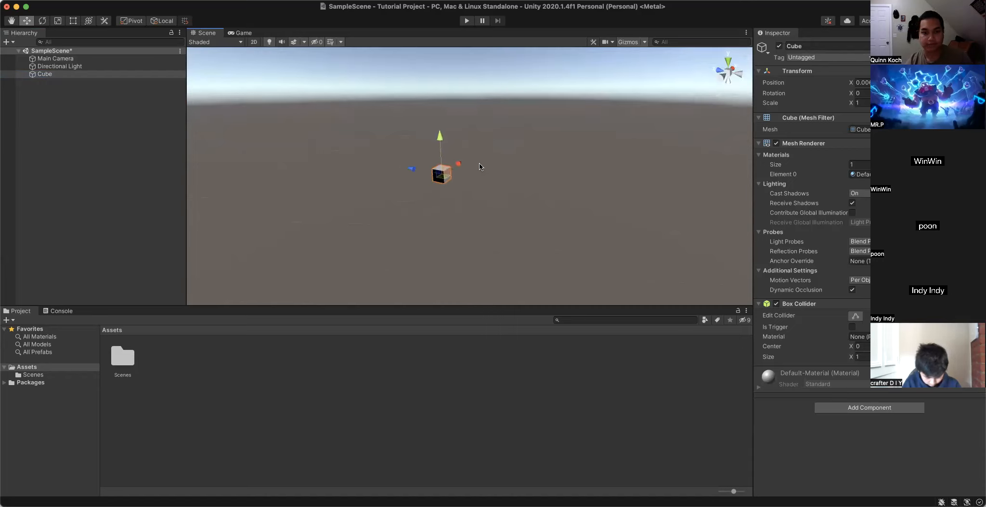
{"action": "left_click_drag", "start_coordinate": [465, 128], "coordinate": [539, 203], "text": "alt"}
{"action": "key", "text": "Left"}
{"action": "key", "text": "Left"}
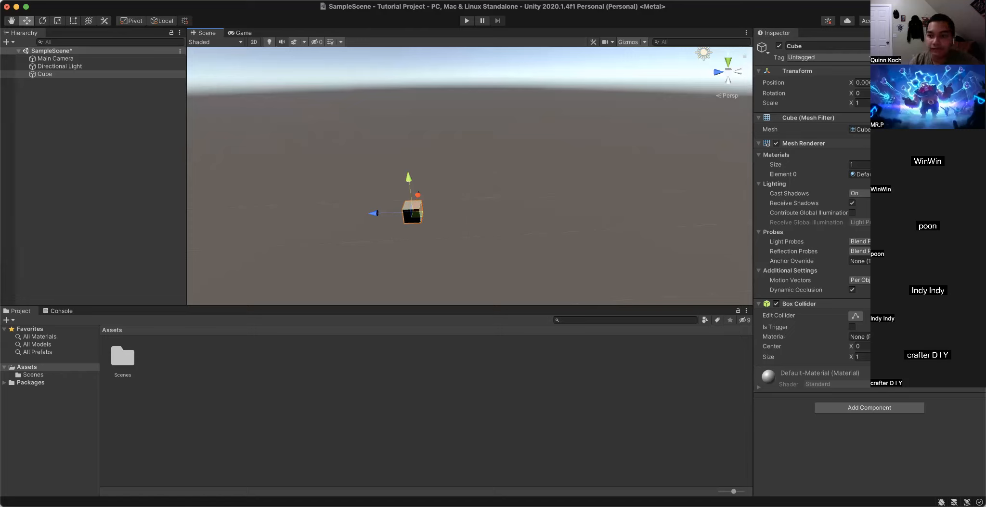
- Deselect the cube and move through the scene to view it together with the light and camera
{"action": "right_click_drag", "start_coordinate": [505, 203], "coordinate": [506, 202]}
{"action": "left_click", "coordinate": [481, 202]}
{"action": "key", "text": "Left"}
{"action": "key", "text": "Down"}
{"action": "key", "text": "Right"}
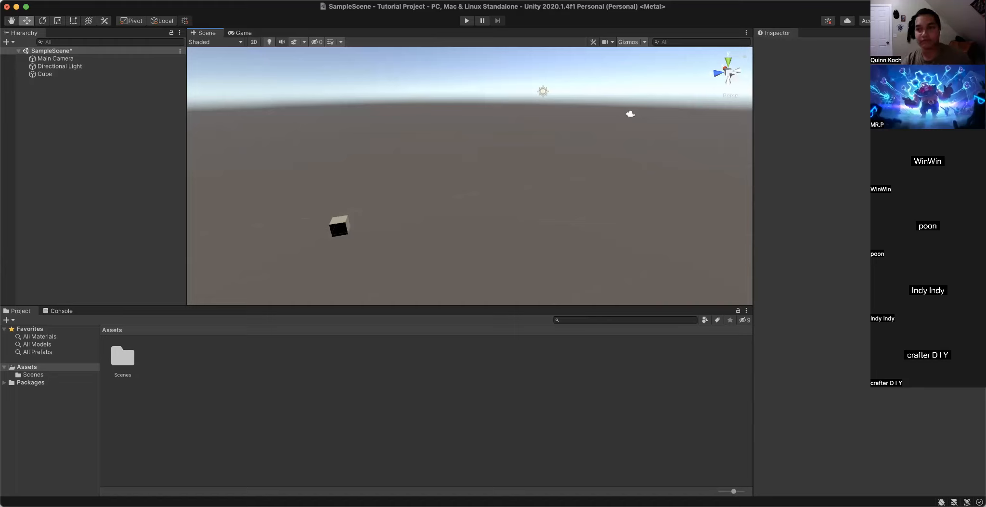
{"action": "right_click_drag", "start_coordinate": [296, 211], "coordinate": [321, 203]}
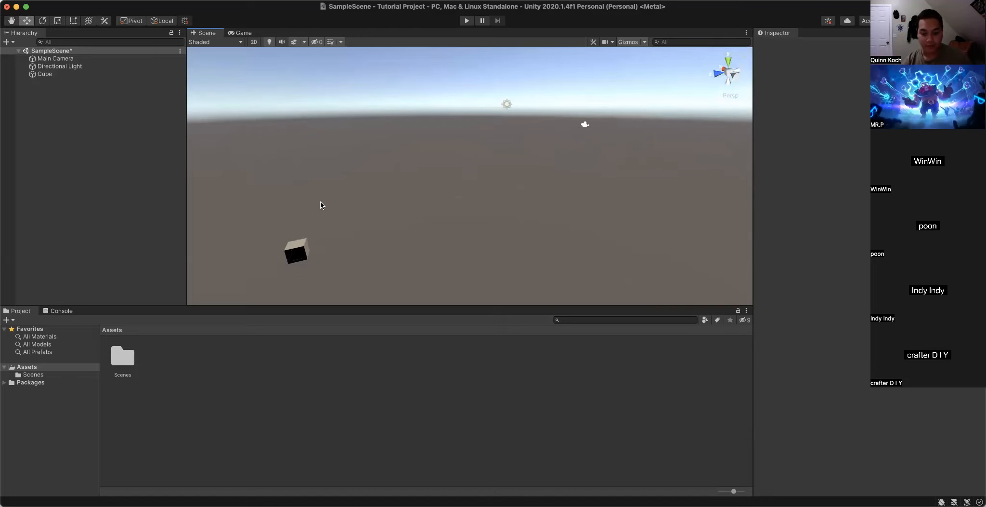
{"action": "key", "text": "Left"}
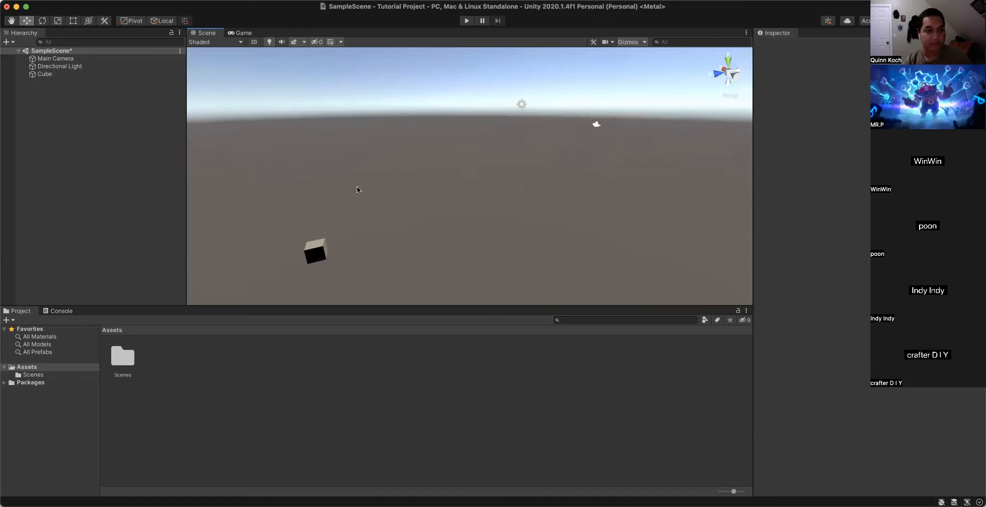
{"action": "key", "text": "Left"}
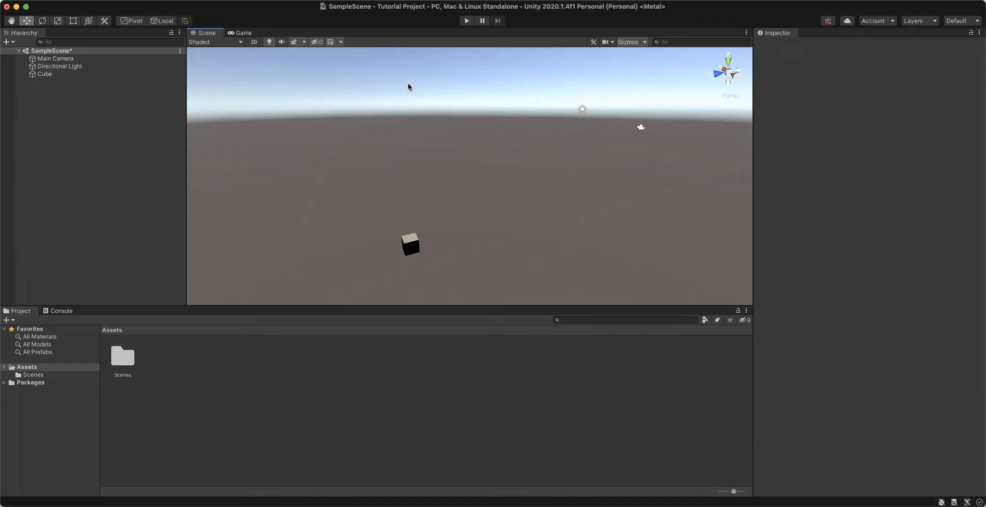
{"action": "left_click_drag", "start_coordinate": [427, 233], "coordinate": [446, 228], "text": "alt"}
{"action": "key", "text": "Left"}
{"action": "key", "text": "Down"}
{"action": "key", "text": "Up"}
- Select the cube in the Scene view and inspect it from nearer and farther away
{"action": "left_click", "coordinate": [444, 256]}
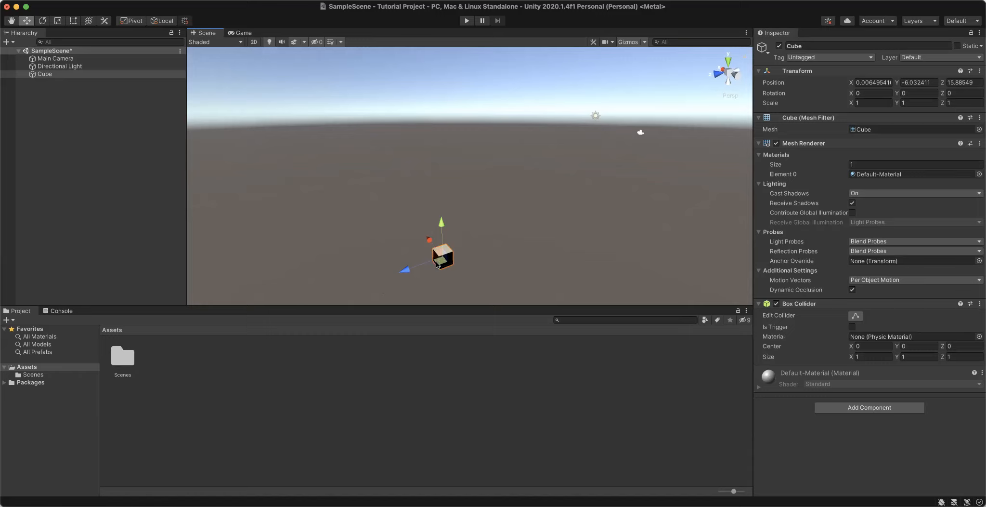
{"action": "scroll", "coordinate": [414, 286], "scroll_direction": "up", "scroll_amount": 2}
{"action": "middle_click_drag", "start_coordinate": [414, 286], "coordinate": [502, 281]}
{"action": "scroll", "coordinate": [502, 281], "scroll_direction": "down", "scroll_amount": 2}
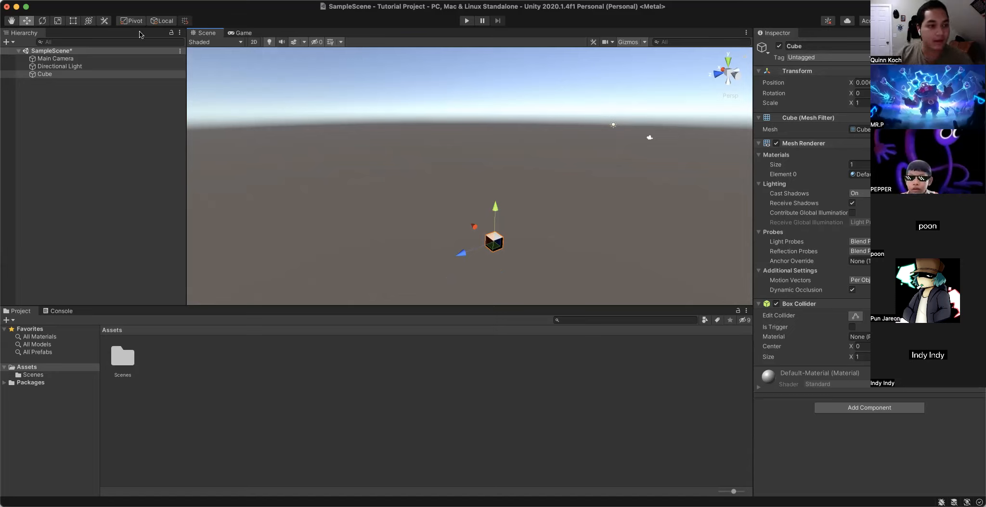
{"action": "left_click", "coordinate": [6, 42]}
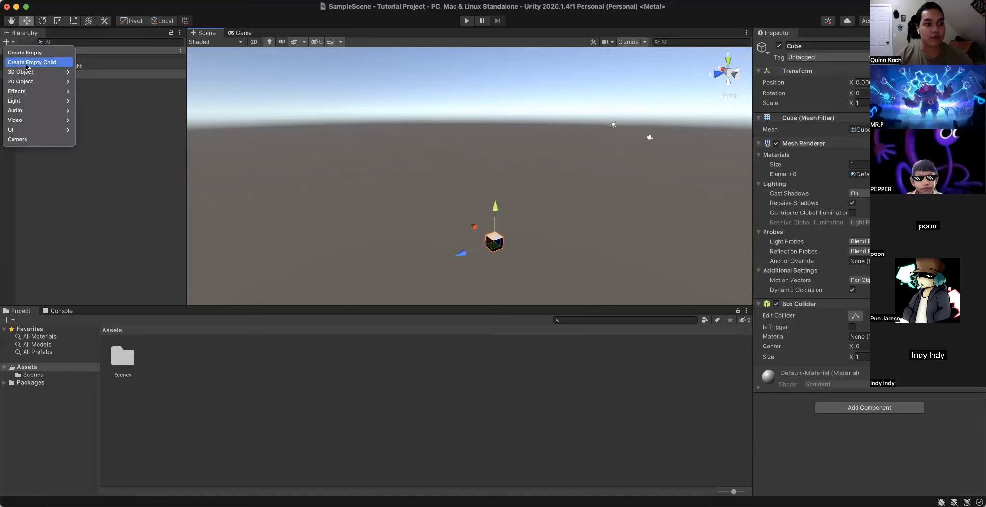
{"action": "mouse_move", "coordinate": [28, 72]}
{"action": "left_click", "coordinate": [72, 223]}
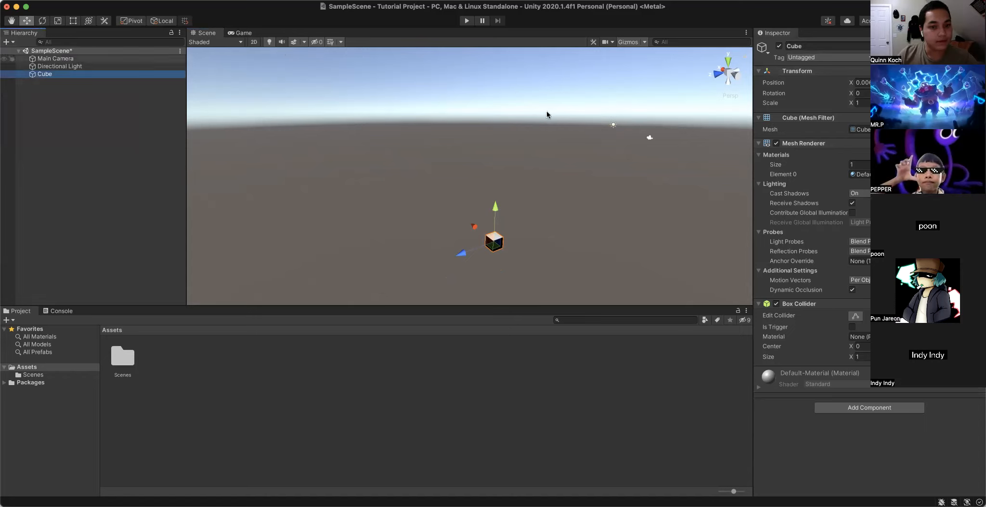
{"action": "left_click", "coordinate": [9, 45]}
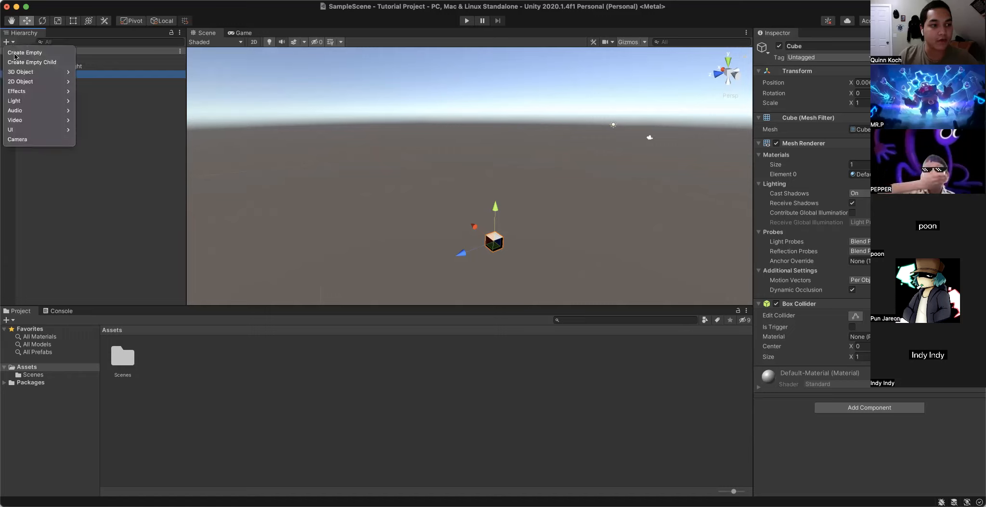
{"action": "mouse_move", "coordinate": [20, 73]}
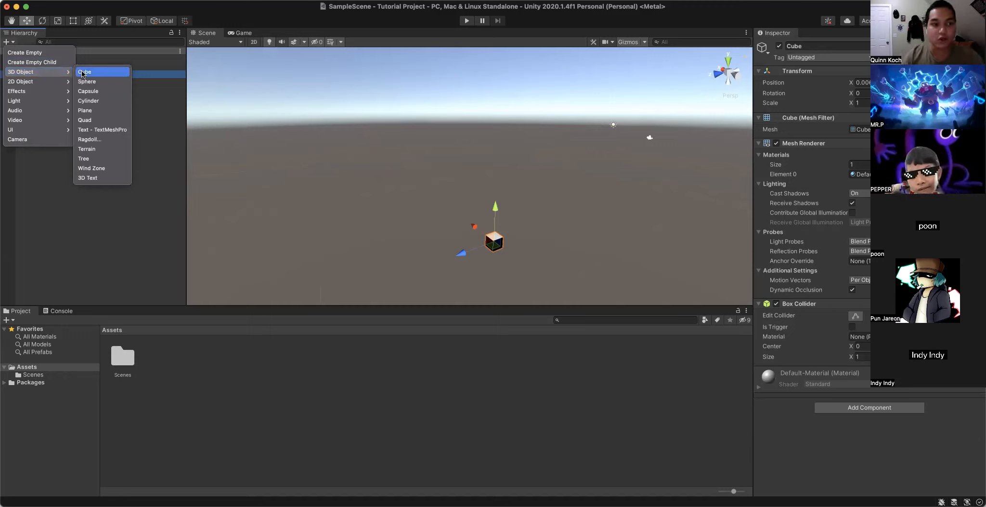
{"action": "left_click", "coordinate": [450, 134]}
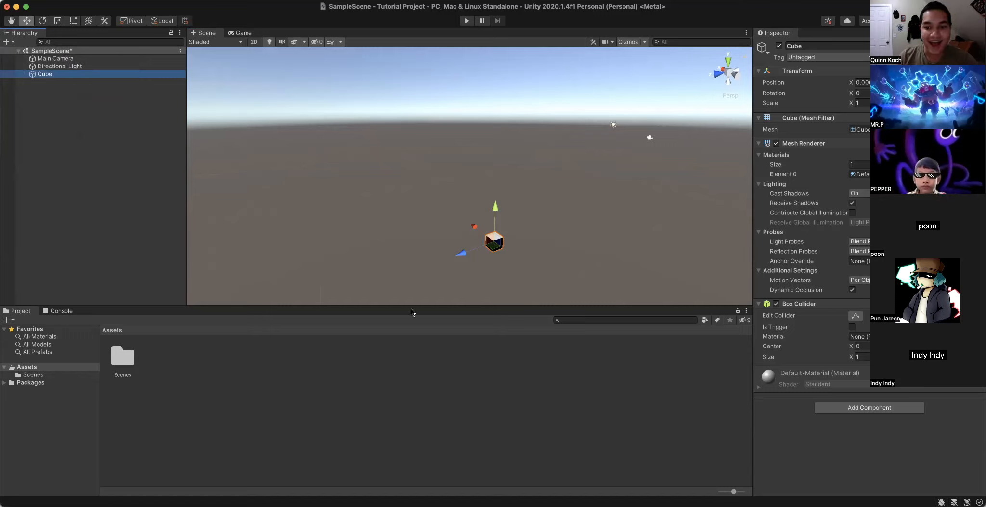
- Move the cube along its axes with the Move tool to an X position of about -0.9, raising it slightly on Y
{"action": "left_click", "coordinate": [496, 213]}
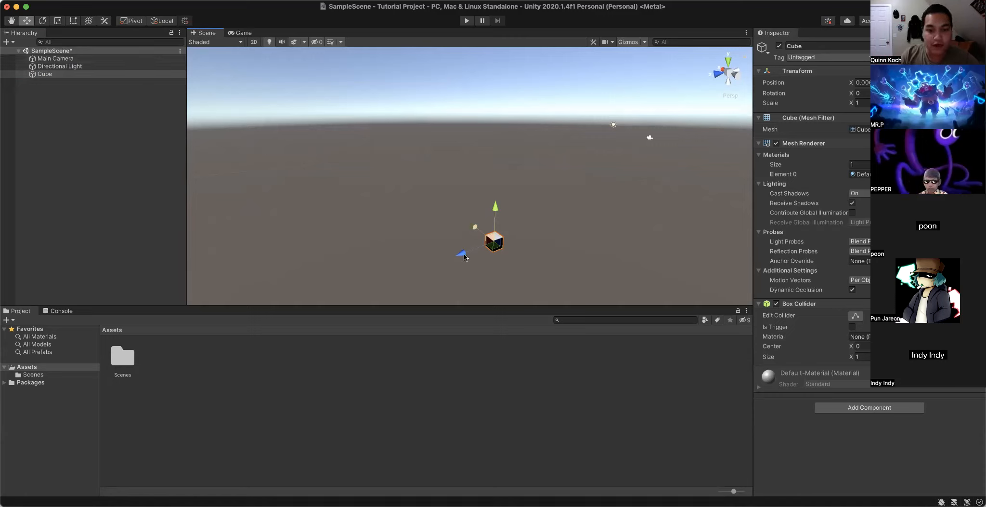
{"action": "left_click_drag", "start_coordinate": [496, 212], "coordinate": [496, 170]}
{"action": "right_click_drag", "start_coordinate": [546, 180], "coordinate": [304, 181]}
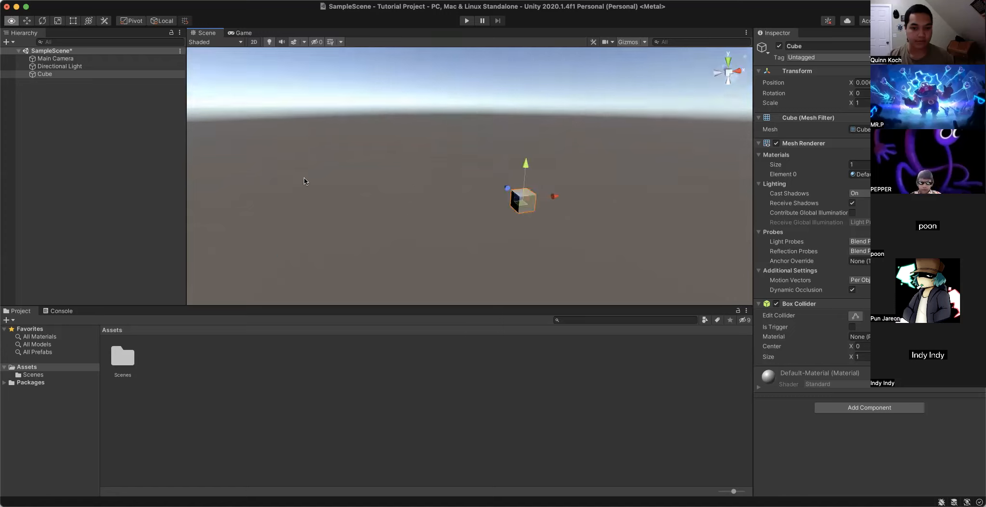
{"action": "key", "text": "d"}
{"action": "right_click_drag", "start_coordinate": [484, 180], "coordinate": [350, 175]}
{"action": "key", "text": "w"}
{"action": "key", "text": "s"}
{"action": "left_click_drag", "start_coordinate": [383, 157], "coordinate": [365, 98]}
{"action": "left_click_drag", "start_coordinate": [414, 131], "coordinate": [440, 152]}
{"action": "right_click_drag", "start_coordinate": [452, 107], "coordinate": [451, 111]}
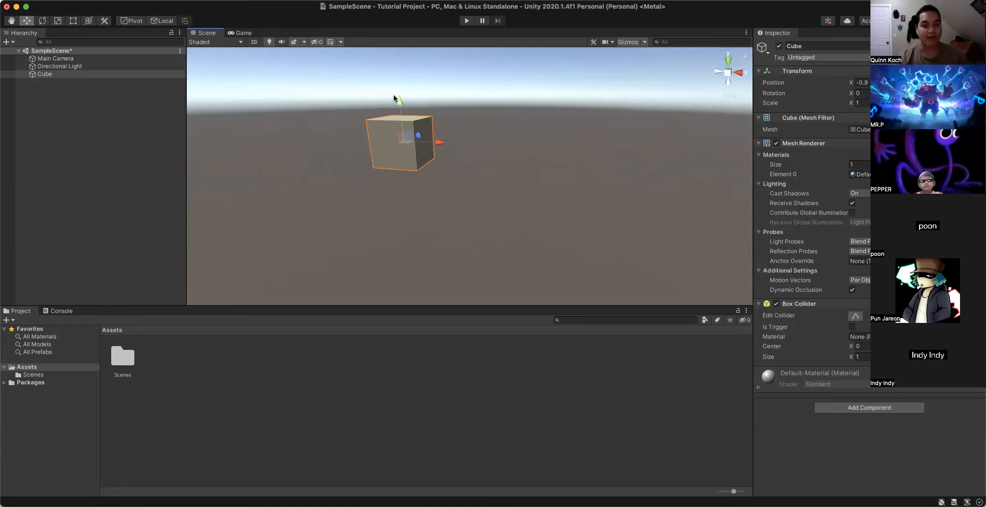
{"action": "left_click_drag", "start_coordinate": [399, 94], "coordinate": [385, 83]}
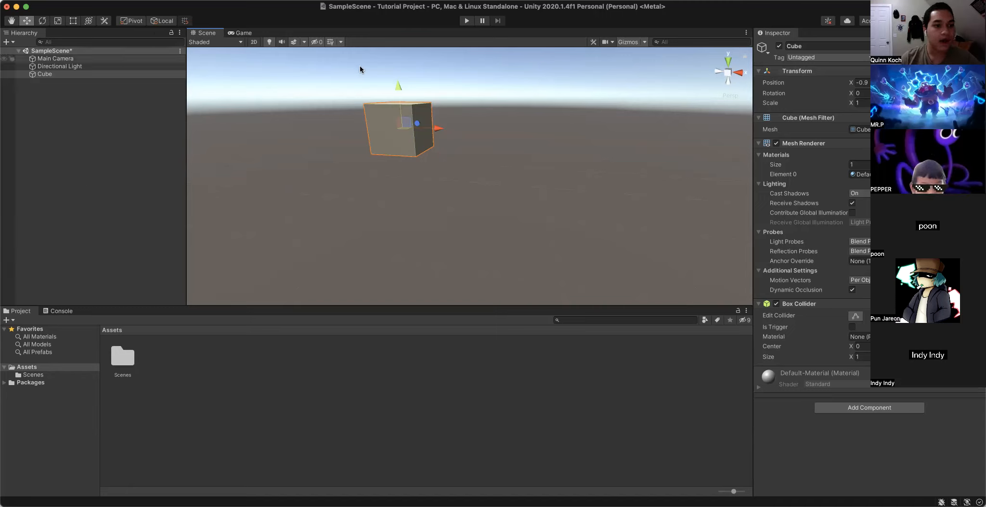
{"action": "left_click", "coordinate": [7, 43]}
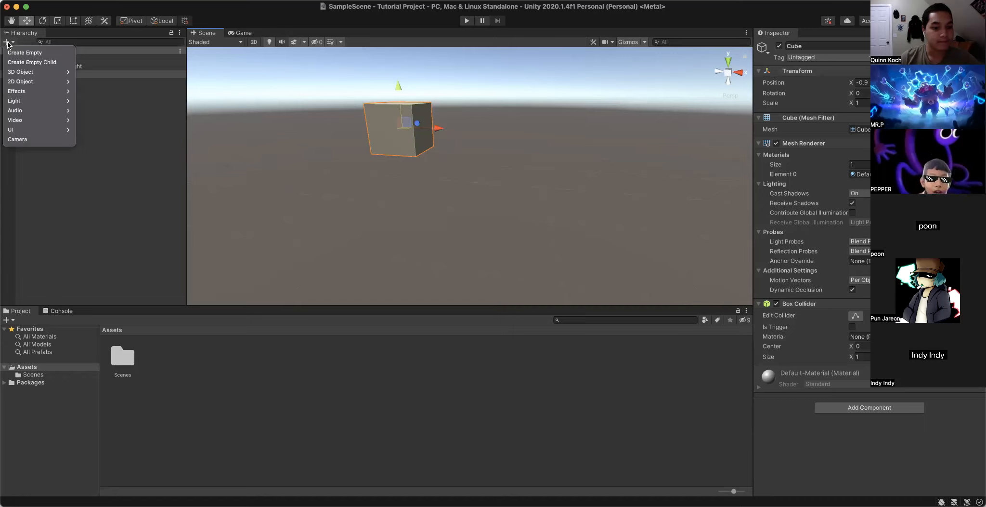
{"action": "left_click", "coordinate": [128, 223]}
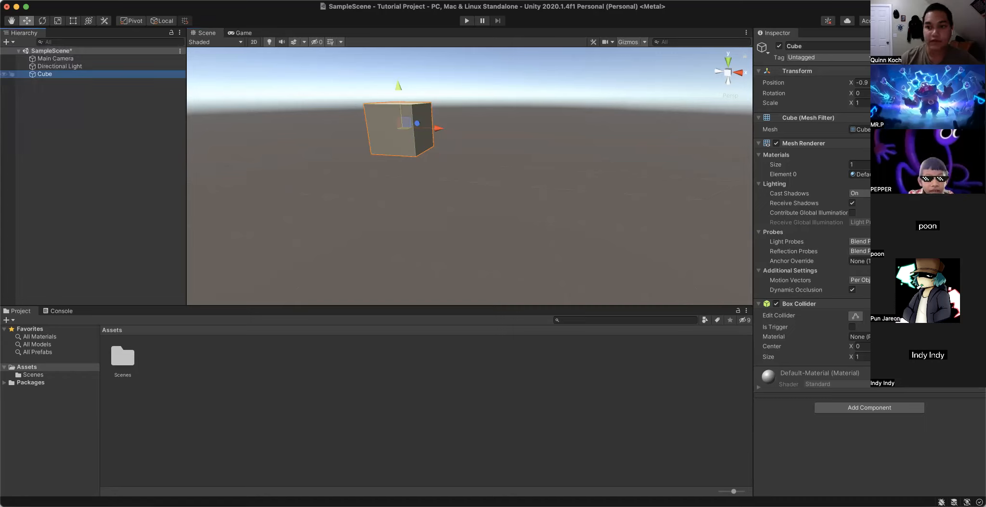
{"action": "left_click", "coordinate": [559, 151]}
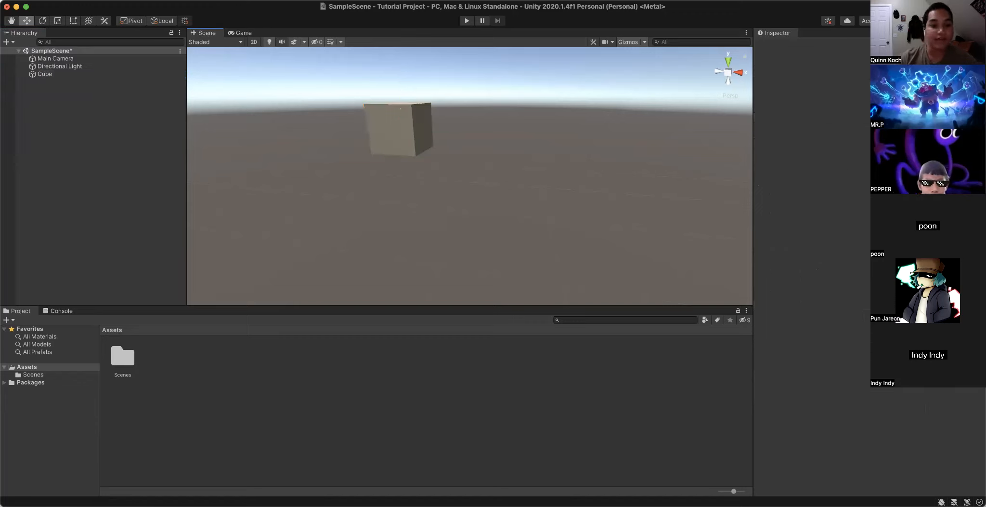
- Select the cube in the Scene view and move it up and down along the Y axis
{"action": "left_click", "coordinate": [393, 124]}
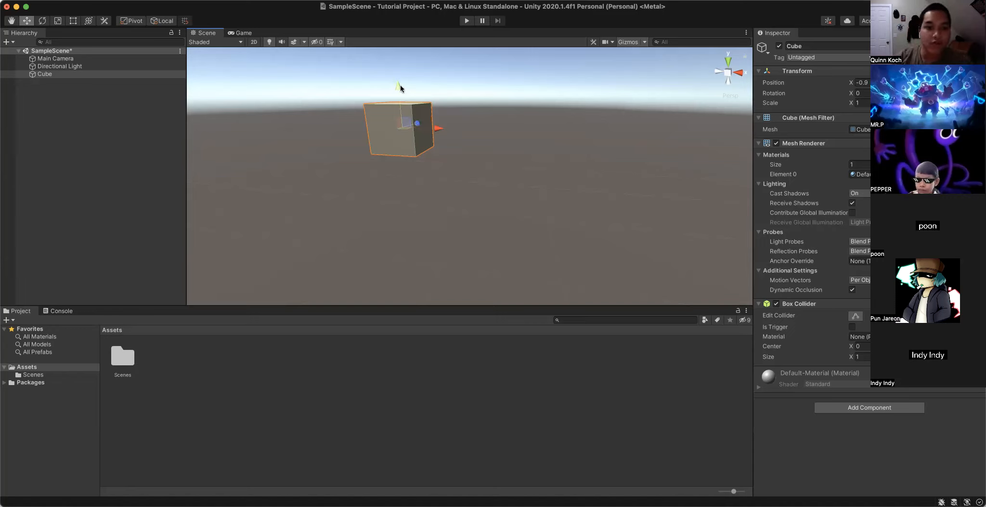
{"action": "mouse_move", "coordinate": [396, 82]}
{"action": "left_mouse_down"}
{"action": "mouse_move", "coordinate": [392, 156]}
{"action": "mouse_move", "coordinate": [383, 53]}
{"action": "mouse_move", "coordinate": [394, 250]}
{"action": "mouse_move", "coordinate": [394, 121]}
{"action": "mouse_move", "coordinate": [404, 197]}
{"action": "mouse_move", "coordinate": [395, 96]}
{"action": "left_mouse_up"}
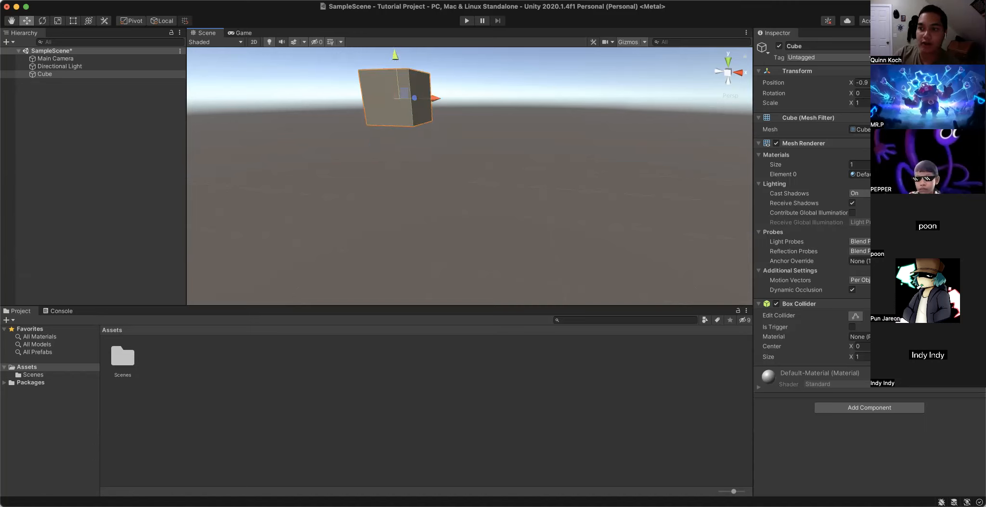
{"action": "left_click_drag", "start_coordinate": [394, 56], "coordinate": [401, 114]}
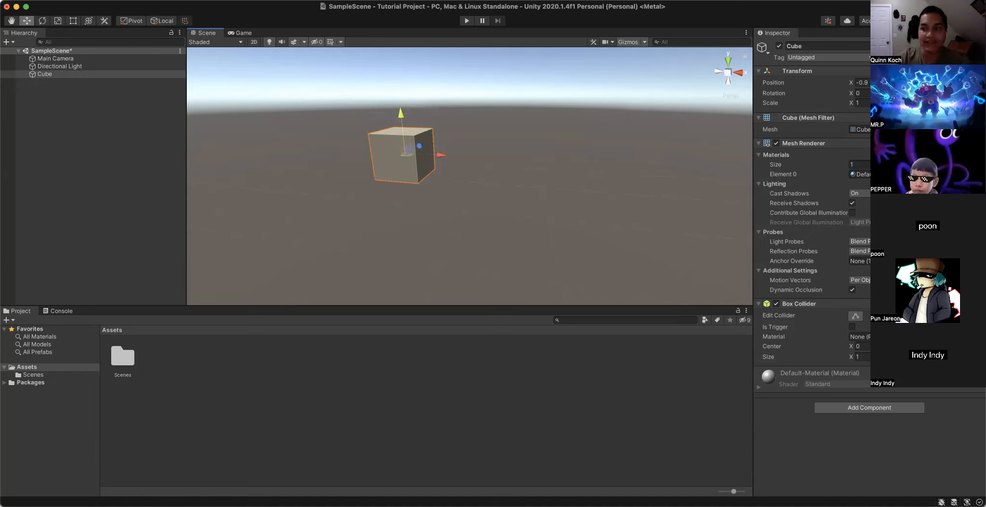
{"action": "left_click_drag", "start_coordinate": [428, 157], "coordinate": [392, 1]}
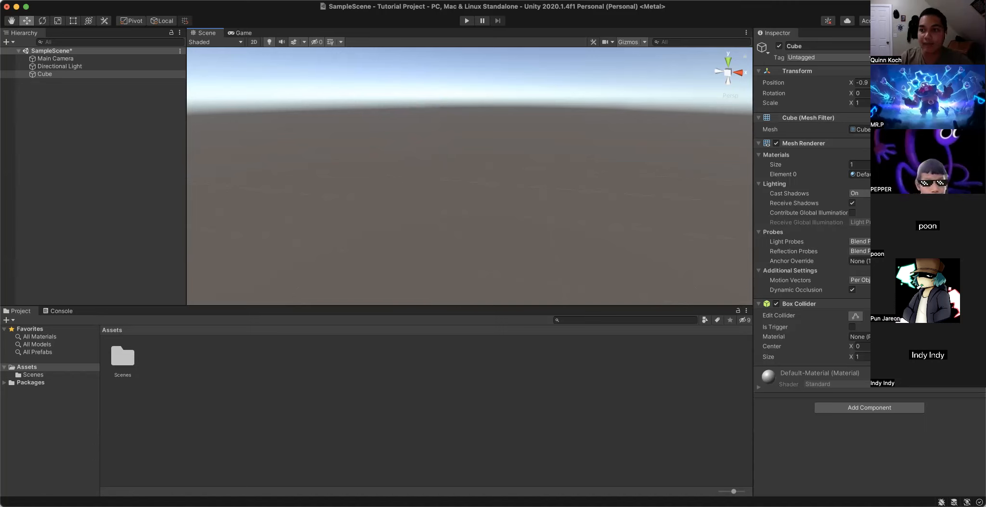
{"action": "left_click_drag", "start_coordinate": [395, 92], "coordinate": [383, 189]}
- Move the cube far along the X axis to about 12.33 and find it again in the scene
{"action": "left_click_drag", "start_coordinate": [440, 148], "coordinate": [2, 159]}
{"action": "left_click", "coordinate": [864, 83]}
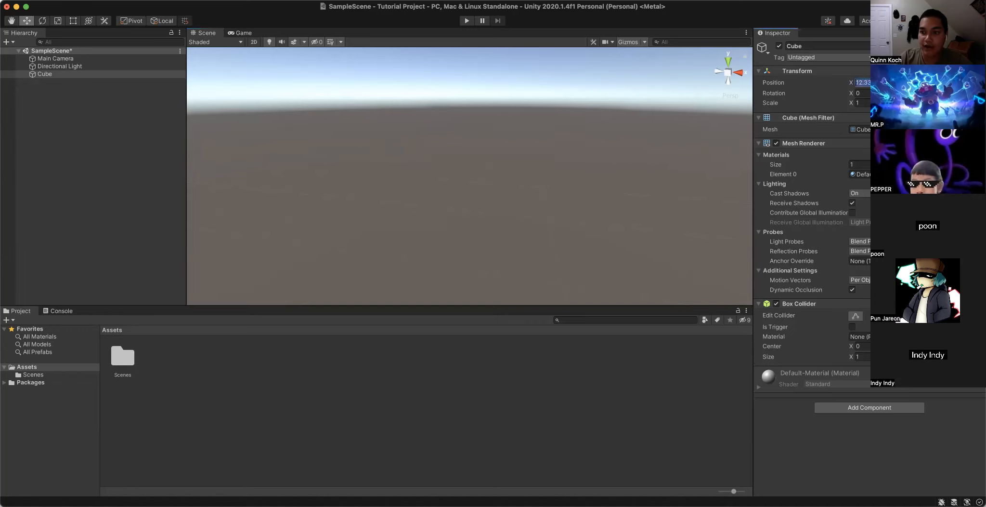
{"action": "scroll", "coordinate": [618, 121], "scroll_direction": "down", "scroll_amount": 5}
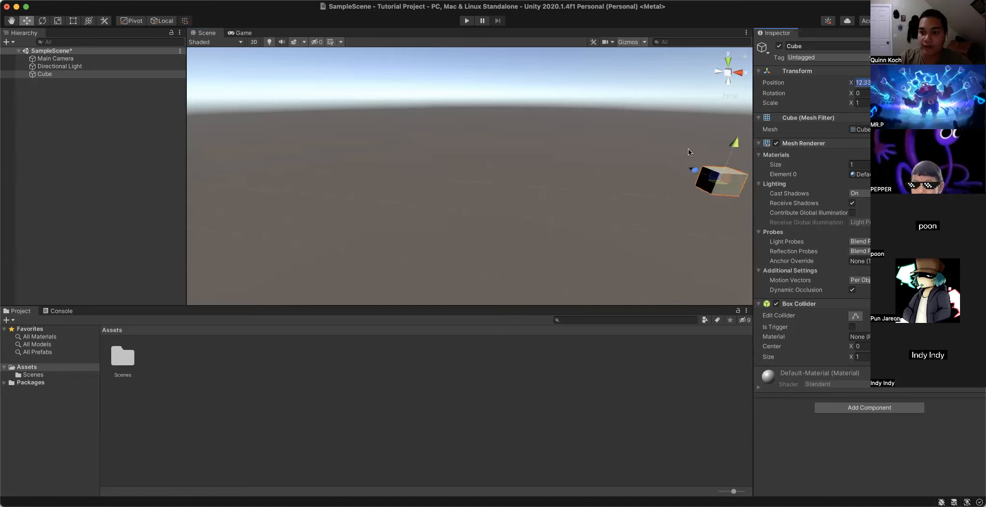
{"action": "right_click_drag", "start_coordinate": [627, 166], "coordinate": [711, 166]}
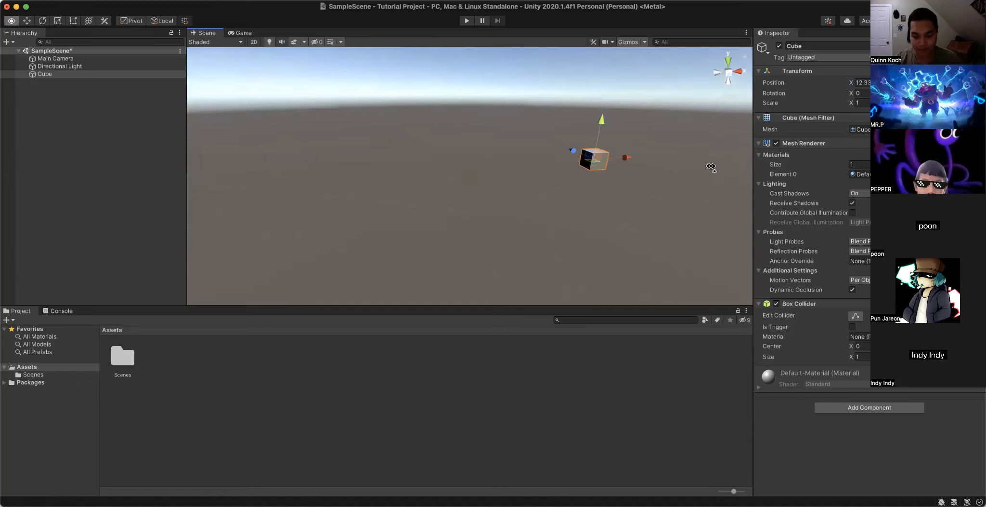
- Bring the cube back along the X axis to an X position of about 1.39
{"action": "key", "text": "Left"}
{"action": "key", "text": "Up"}
{"action": "key", "text": "Right"}
{"action": "right_click_drag", "start_coordinate": [722, 230], "coordinate": [678, 200]}
{"action": "left_click_drag", "start_coordinate": [722, 214], "coordinate": [295, 204]}
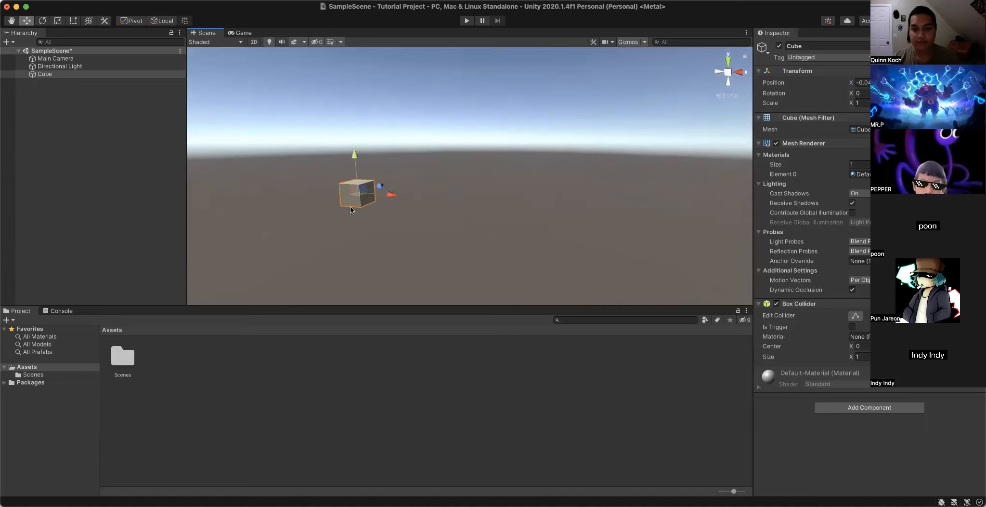
{"action": "left_click_drag", "start_coordinate": [391, 195], "coordinate": [420, 196]}
{"action": "left_click", "coordinate": [862, 83]}
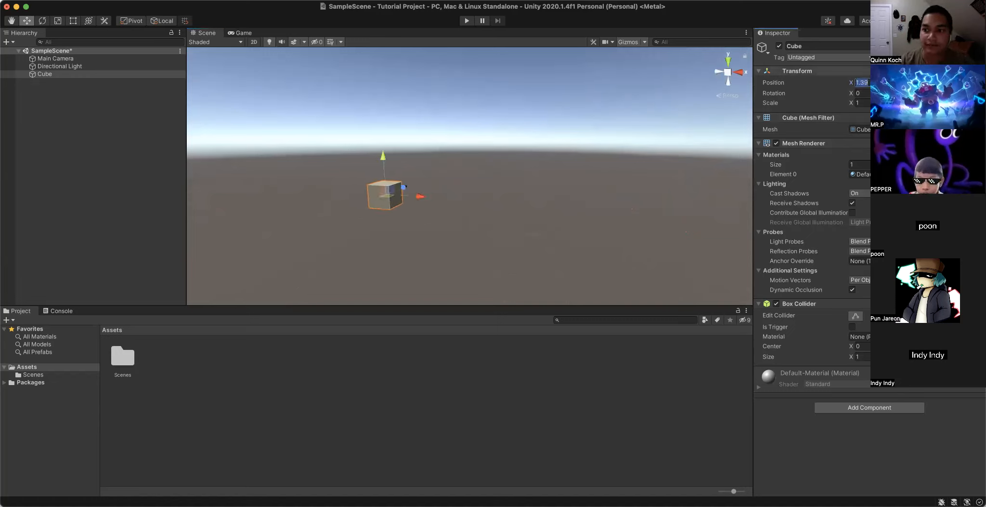
- Move the cube into the distance along the Z axis and bring it back nearer
{"action": "left_click", "coordinate": [404, 189]}
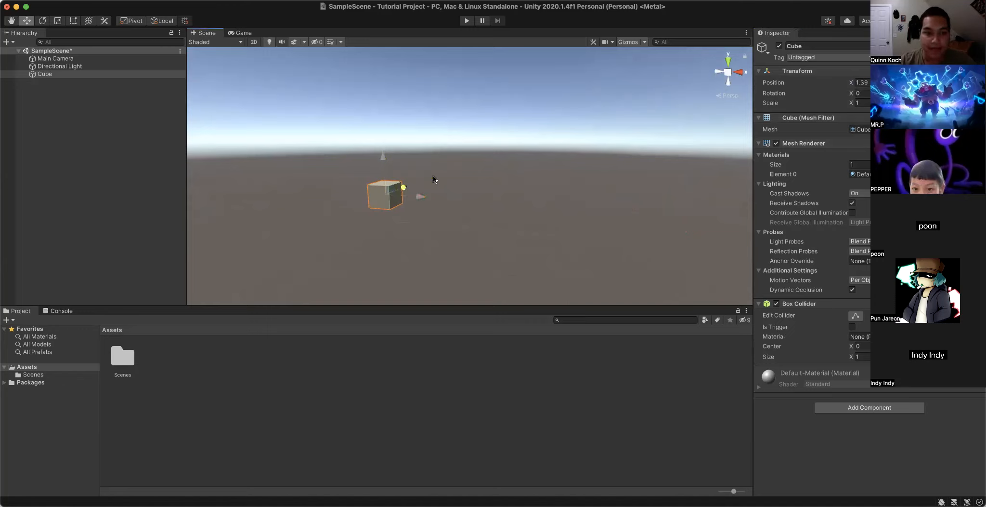
{"action": "scroll", "coordinate": [537, 125], "scroll_direction": "down", "scroll_amount": 5}
{"action": "left_click_drag", "start_coordinate": [572, 114], "coordinate": [707, 76]}
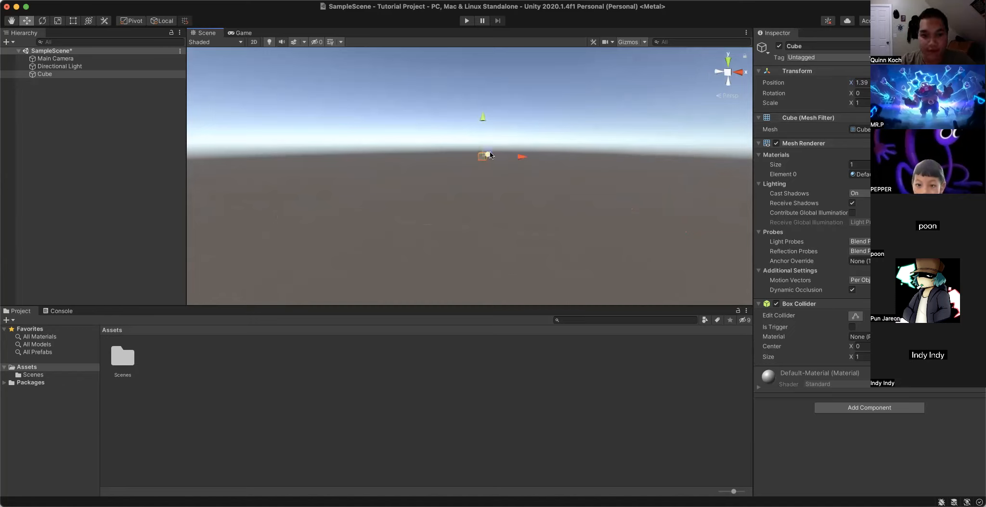
{"action": "left_click_drag", "start_coordinate": [489, 157], "coordinate": [462, 171]}
{"action": "right_click_drag", "start_coordinate": [396, 188], "coordinate": [354, 198]}
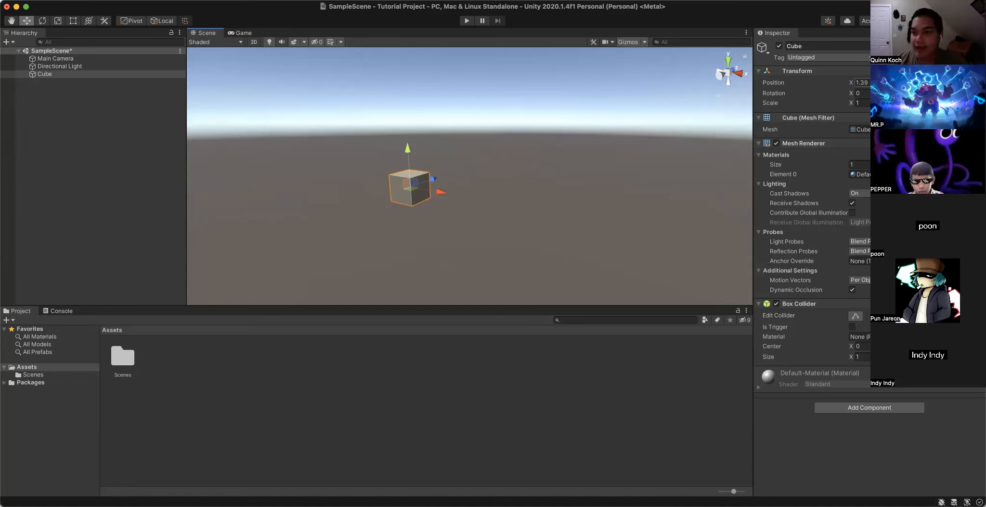
- Set the cube's Position to 0 on the X, Y and Z axes
{"action": "left_click", "coordinate": [863, 83]}
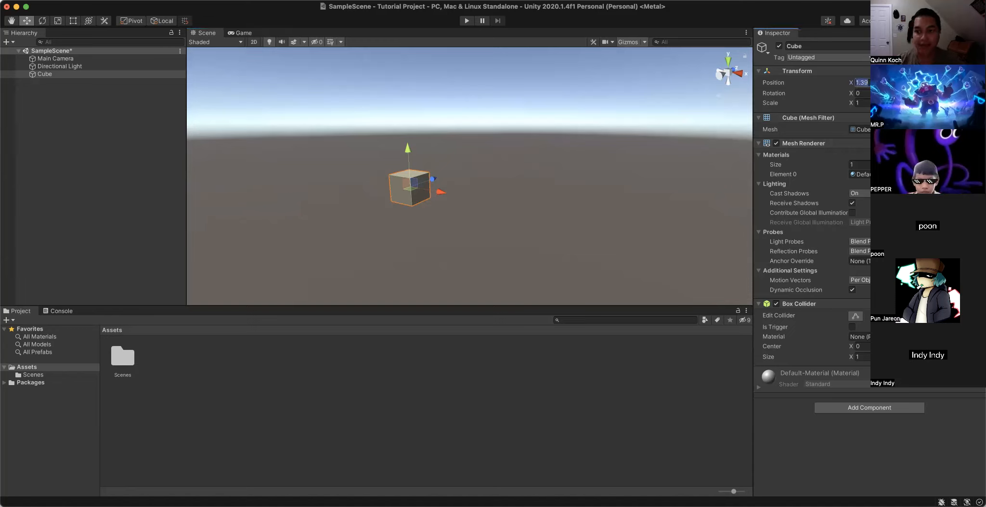
{"action": "type", "text": "0"}
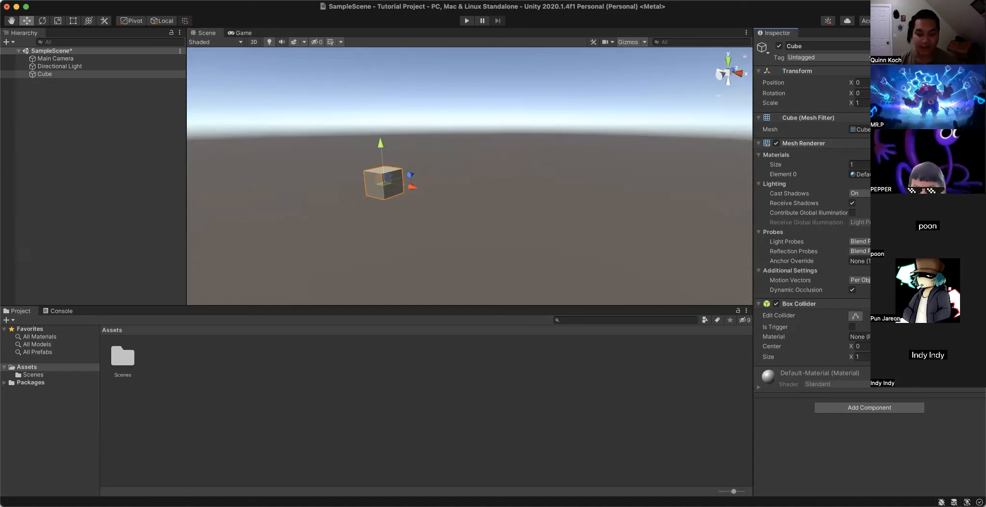
{"action": "type", "text": "0"}
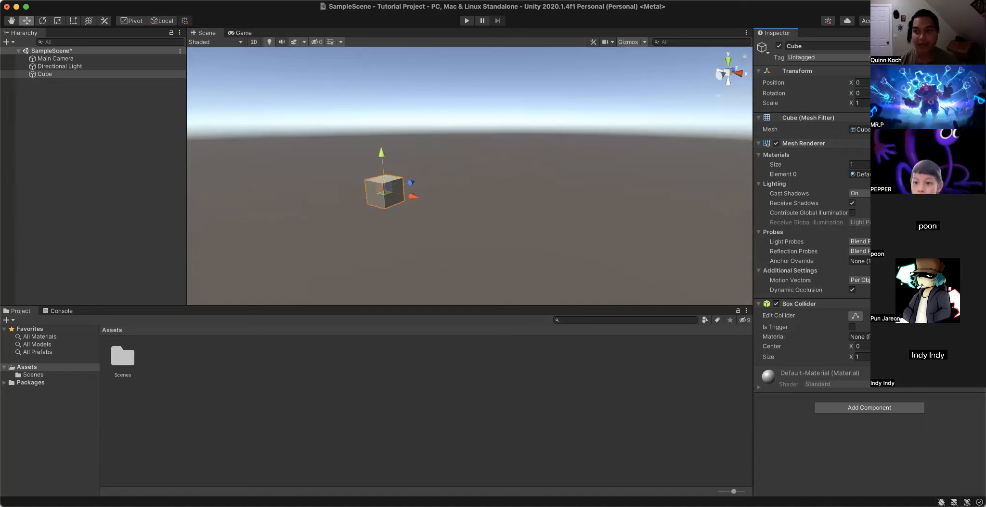
{"action": "type", "text": "0"}
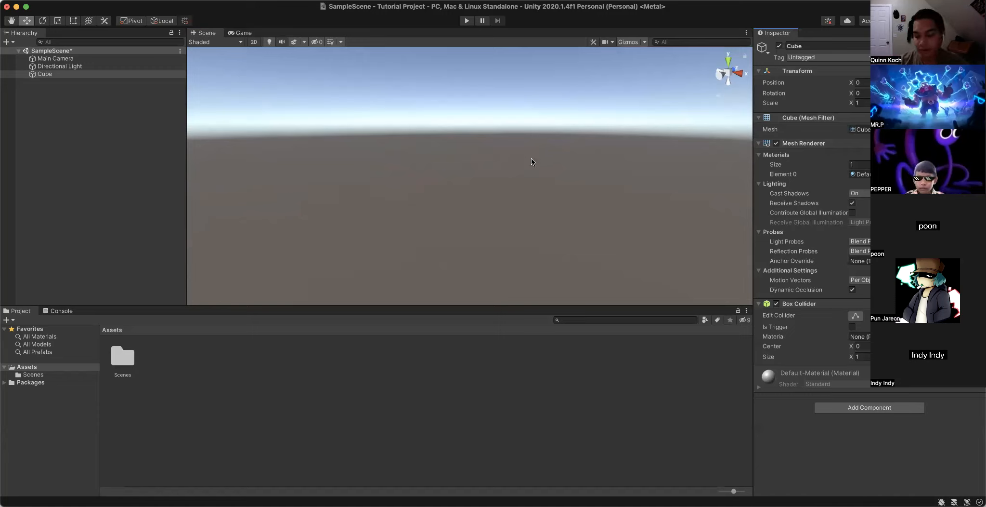
- Examine the repositioned cube and the directional light from different angles and distances in the Scene view
{"action": "right_click_drag", "start_coordinate": [451, 137], "coordinate": [552, 145]}
{"action": "right_click_drag", "start_coordinate": [632, 151], "coordinate": [387, 150]}
{"action": "key", "text": "Left"}
{"action": "key", "text": "Right"}
{"action": "key", "text": "Left"}
{"action": "right_click_drag", "start_coordinate": [502, 141], "coordinate": [567, 154]}
{"action": "key", "text": "Up"}
{"action": "key", "text": "Left"}
{"action": "key", "text": "Down"}
{"action": "key", "text": "Up"}
{"action": "key", "text": "Up"}
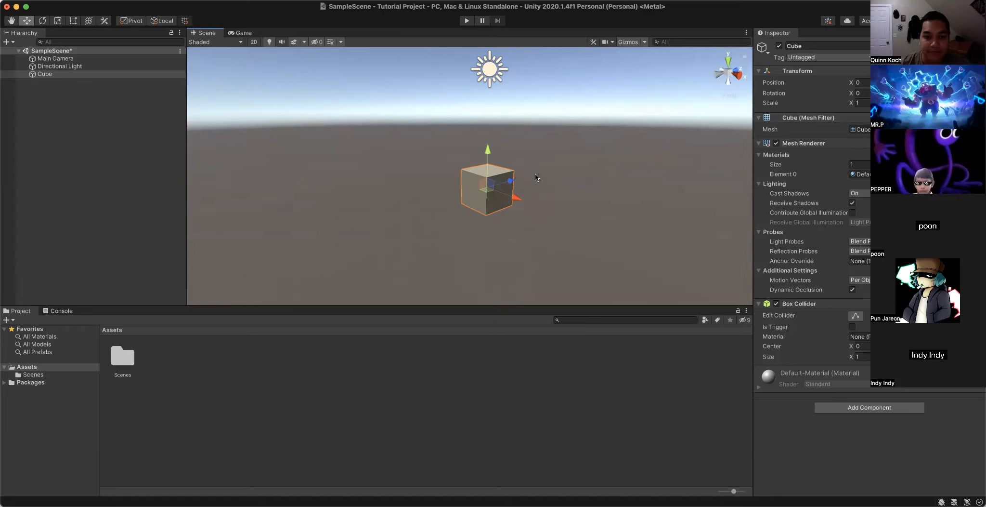
{"action": "left_click", "coordinate": [457, 251]}
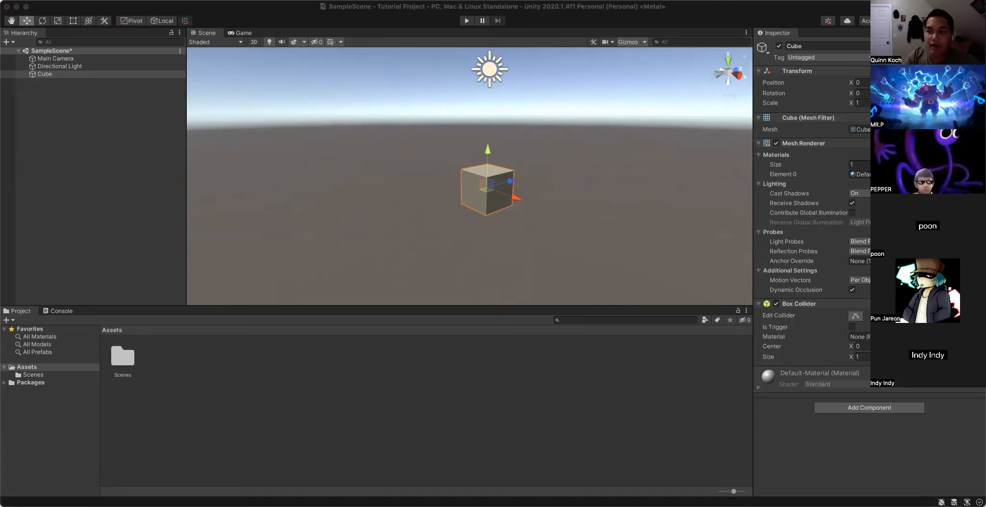
{"action": "left_click", "coordinate": [866, 82]}
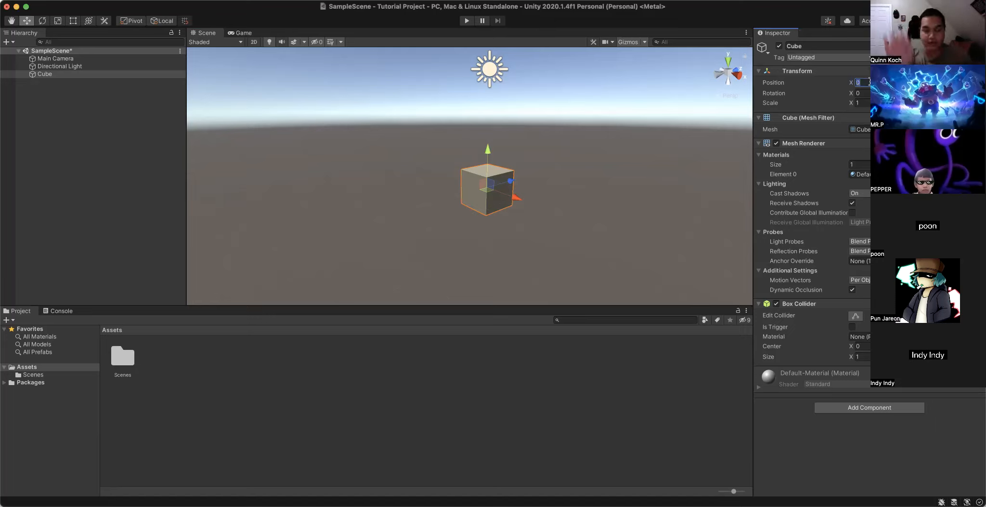
{"action": "key", "text": "Tab"}
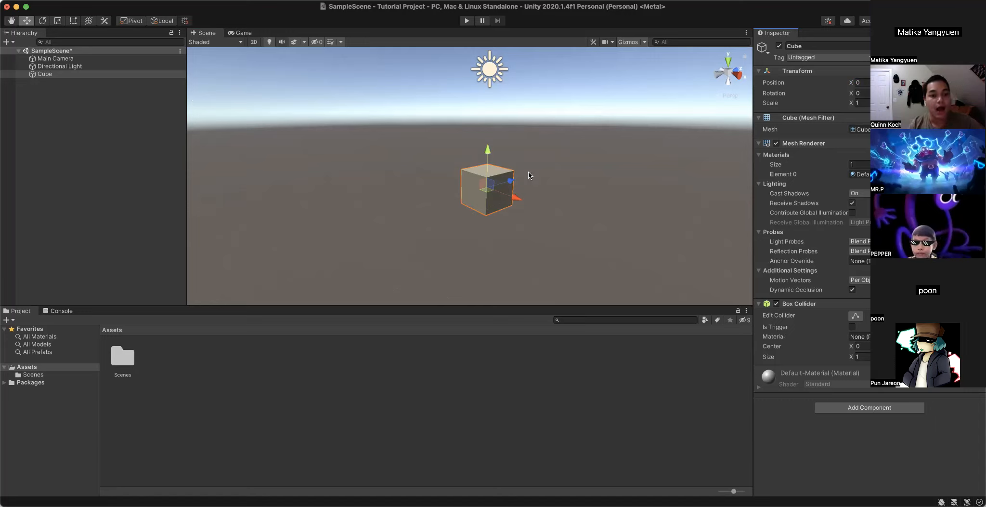
- Deselect the cube, view it from a slightly higher angle, and select it again
{"action": "left_click", "coordinate": [302, 102]}
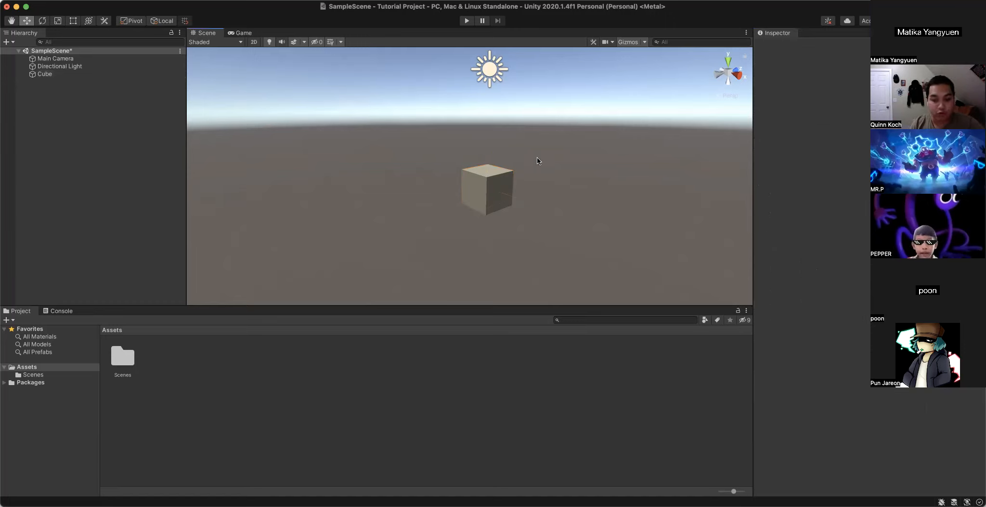
{"action": "right_click_drag", "start_coordinate": [381, 151], "coordinate": [647, 192]}
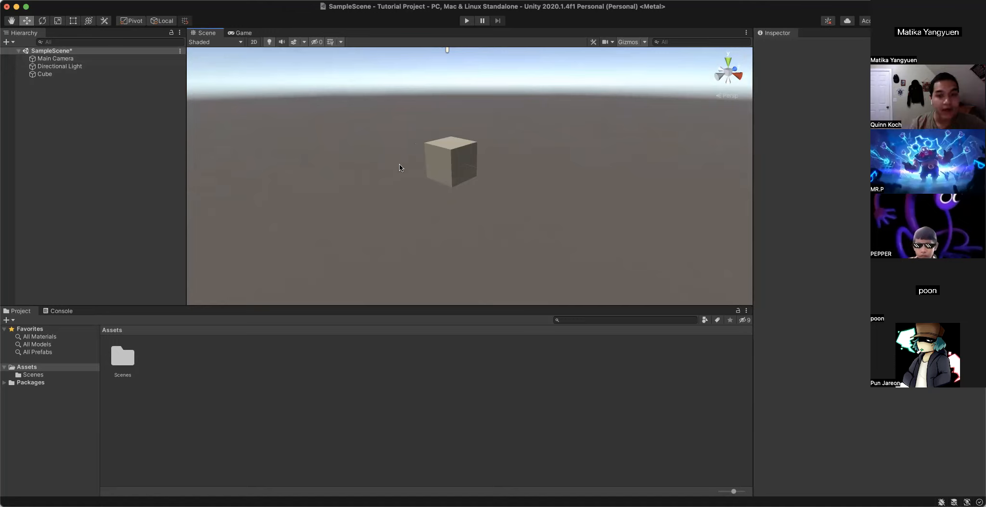
{"action": "left_click", "coordinate": [447, 154]}
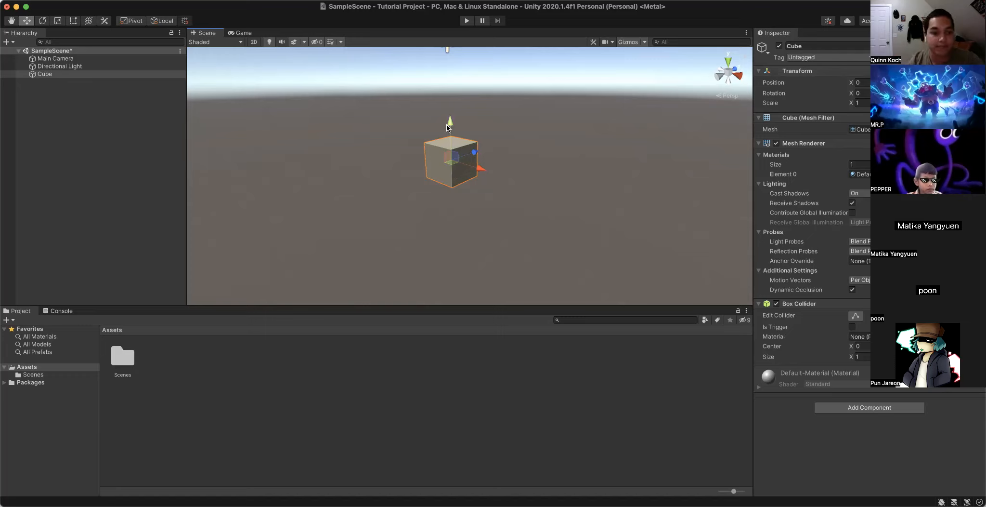
- Enter 0 for the cube's X Position and set its Scale to 10 on the X and Z axes
{"action": "left_click", "coordinate": [859, 83]}
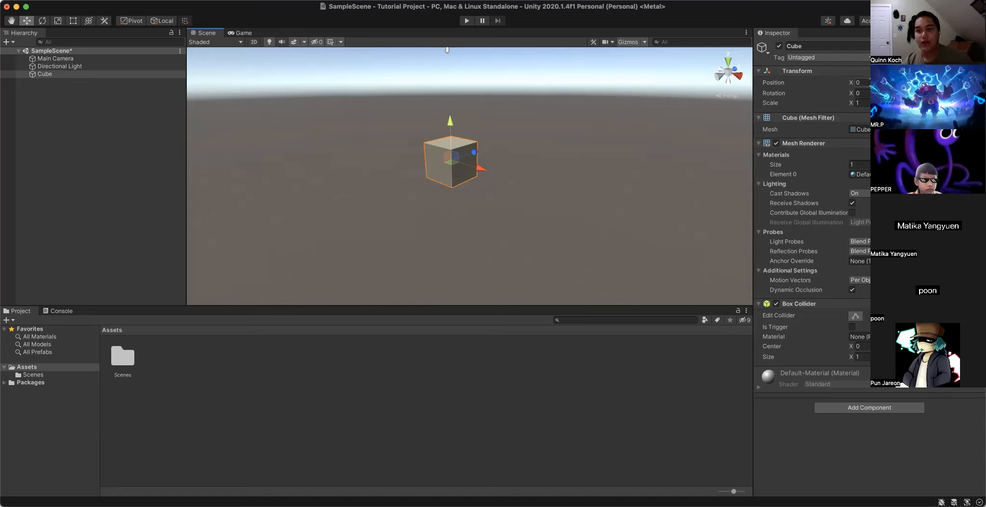
{"action": "type", "text": "0"}
{"action": "key", "text": "Tab"}
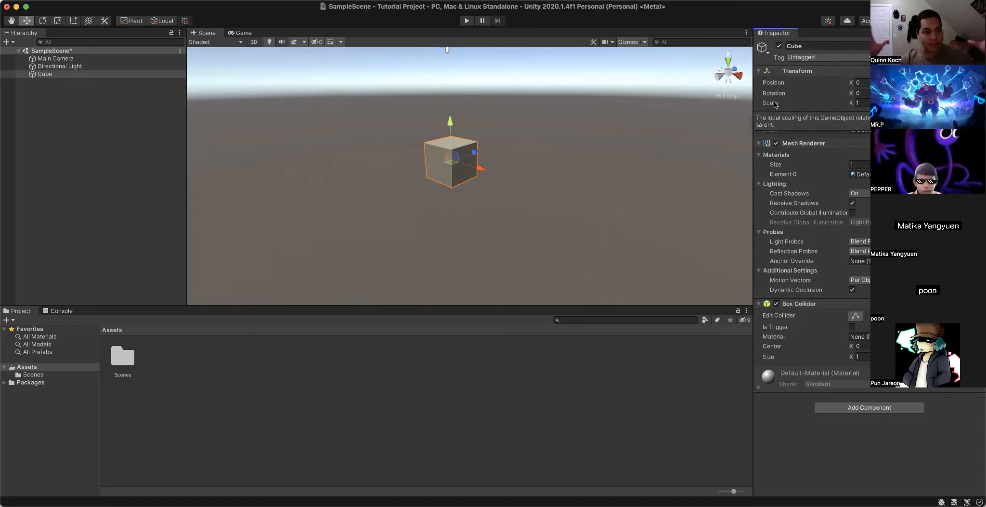
{"action": "left_click", "coordinate": [858, 103]}
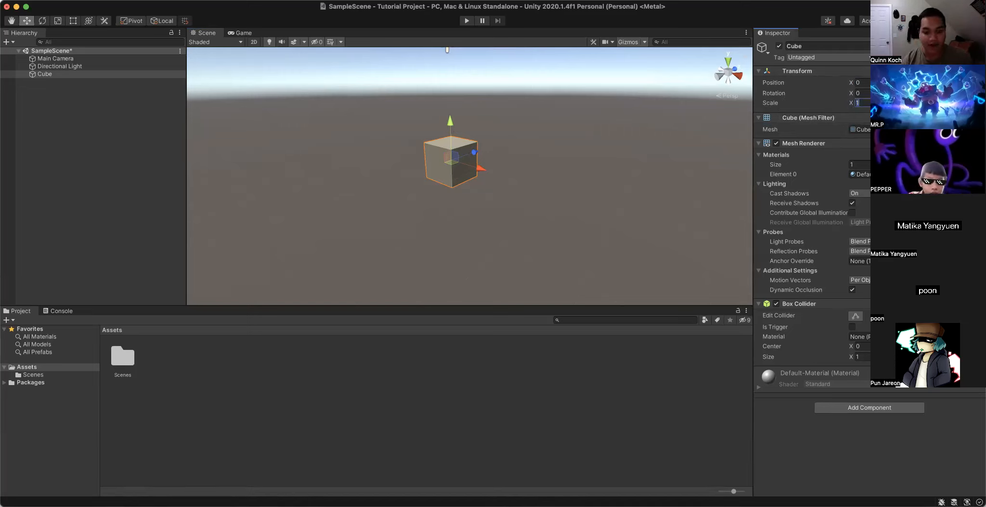
{"action": "type", "text": "10"}
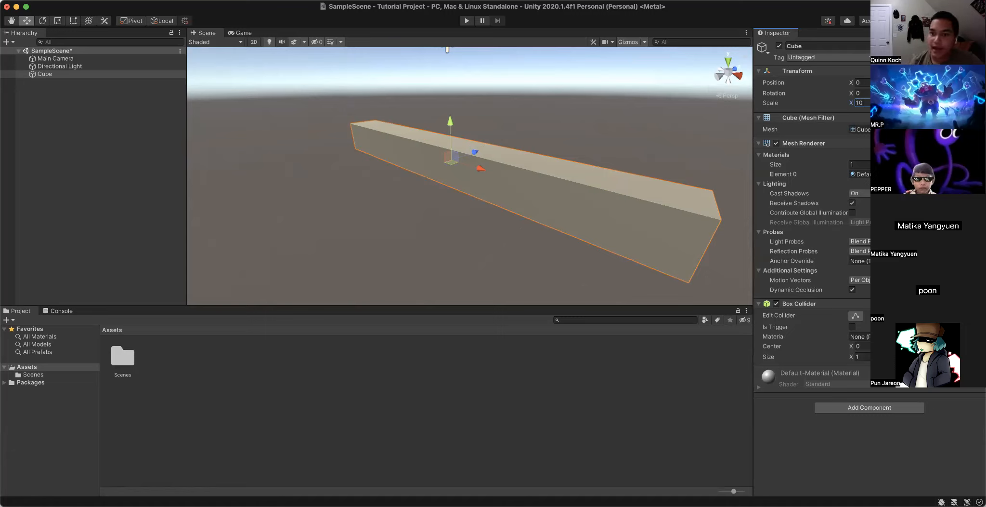
{"action": "key", "text": "Tab"}
{"action": "type", "text": "10"}
- Examine the widened cube as a flat slab from farther away and from different heights in the Scene view
{"action": "mouse_move", "coordinate": [557, 179]}
{"action": "right_mouse_down"}
{"action": "mouse_move", "coordinate": [508, 176]}
{"action": "mouse_move", "coordinate": [538, 184]}
{"action": "right_mouse_up"}
{"action": "scroll", "coordinate": [508, 176], "scroll_direction": "down", "scroll_amount": 5}
{"action": "scroll", "coordinate": [508, 176], "scroll_direction": "down", "scroll_amount": 4}
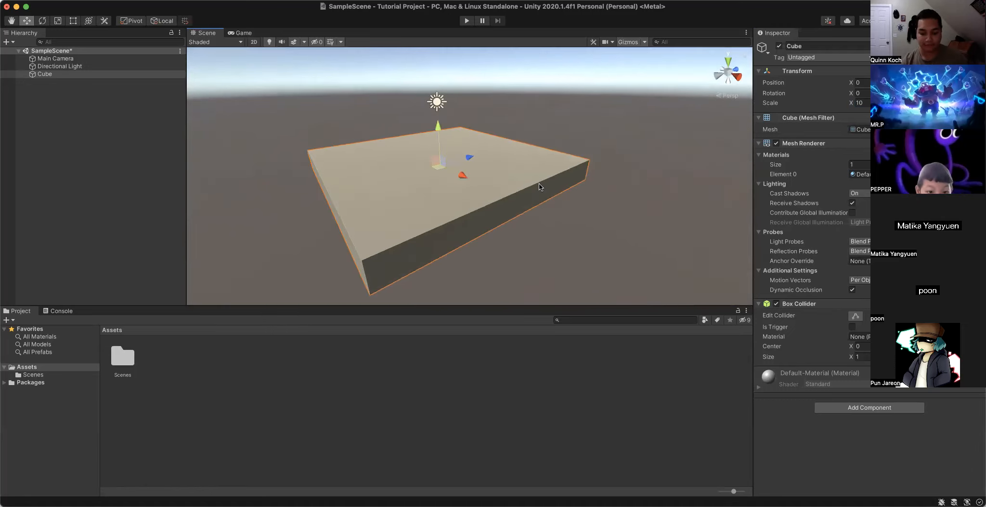
{"action": "key", "text": "f"}
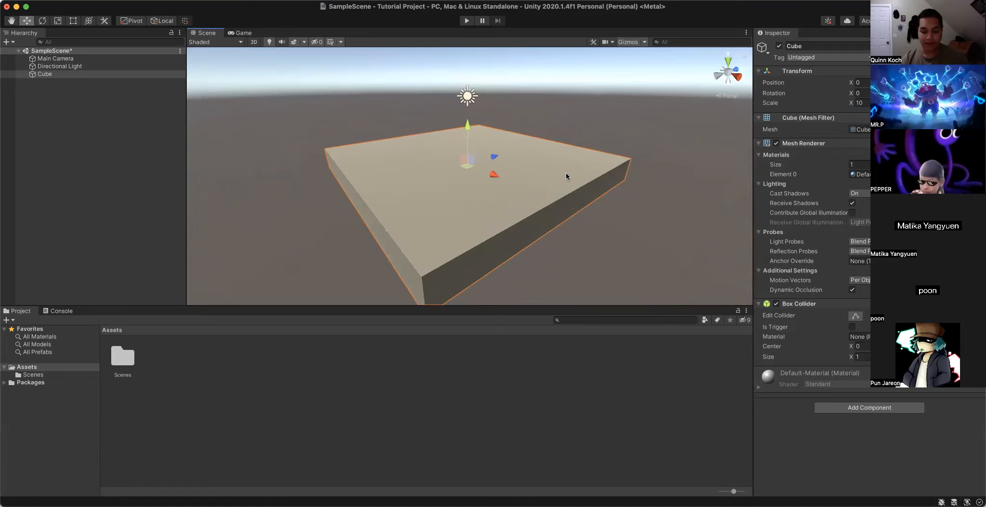
{"action": "scroll", "coordinate": [566, 173], "scroll_direction": "down", "scroll_amount": 5}
{"action": "right_click_drag", "start_coordinate": [565, 171], "coordinate": [572, 137]}
{"action": "scroll", "coordinate": [552, 200], "scroll_direction": "down", "scroll_amount": 3}
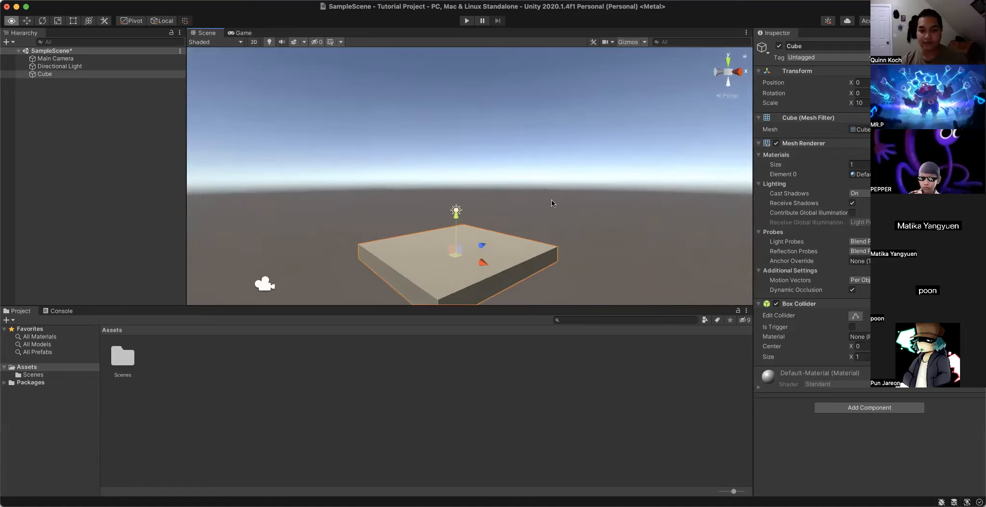
{"action": "right_click_drag", "start_coordinate": [552, 202], "coordinate": [554, 240]}
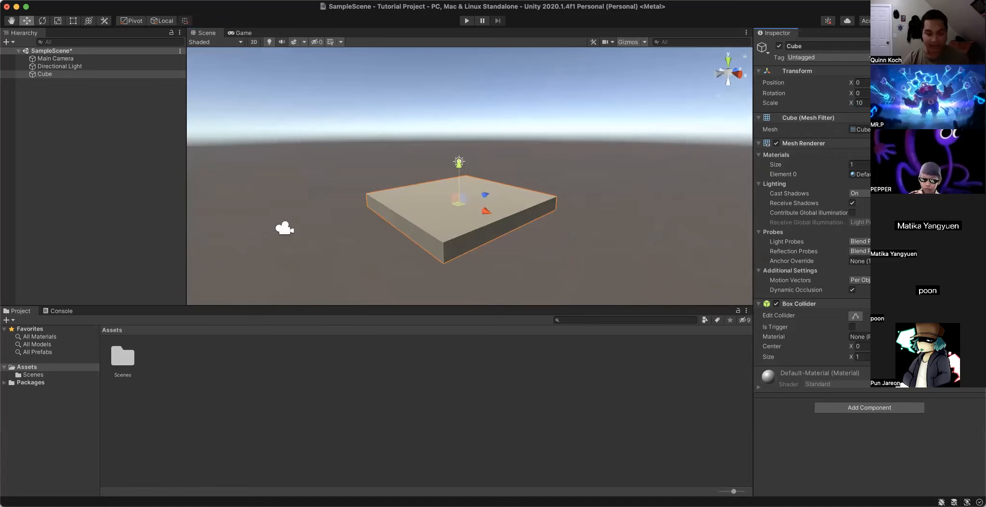
- Try enlarging the cube's Y Scale to 10 and 100, and set it back to 1
{"action": "type", "text": "0"}
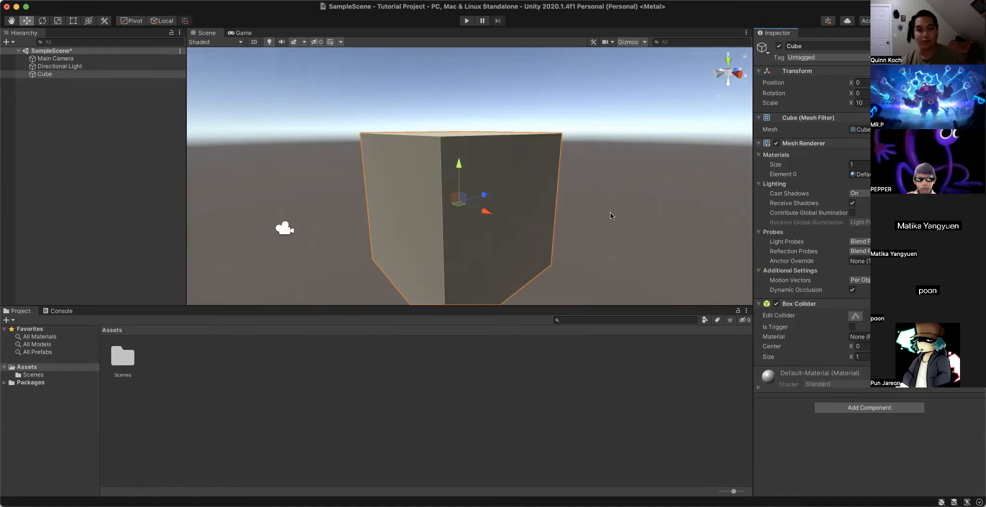
{"action": "type", "text": "0"}
{"action": "right_click_drag", "start_coordinate": [600, 220], "coordinate": [617, 10]}
{"action": "left_click_drag", "start_coordinate": [895, 103], "coordinate": [754, 131]}
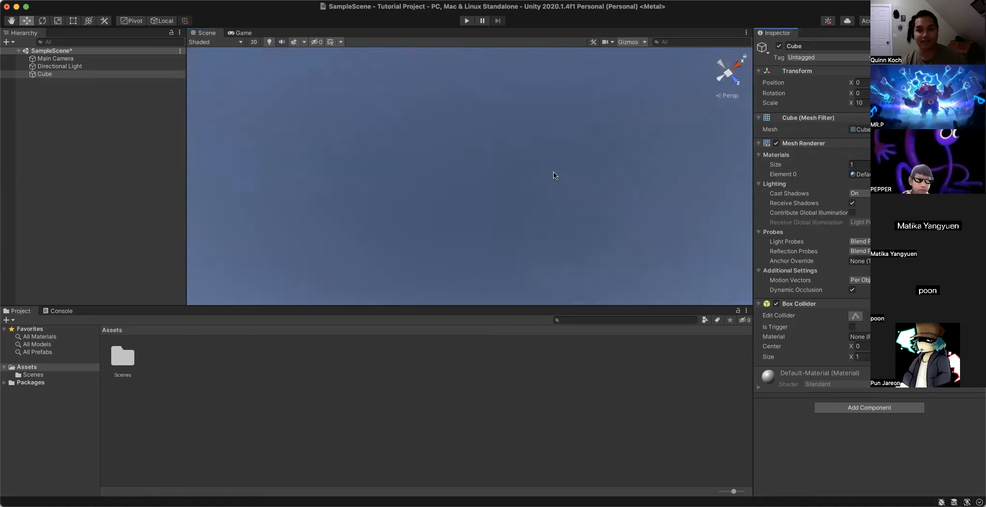
{"action": "type", "text": "00"}
{"action": "key", "text": "BackSpace"}
{"action": "key", "text": "BackSpace"}
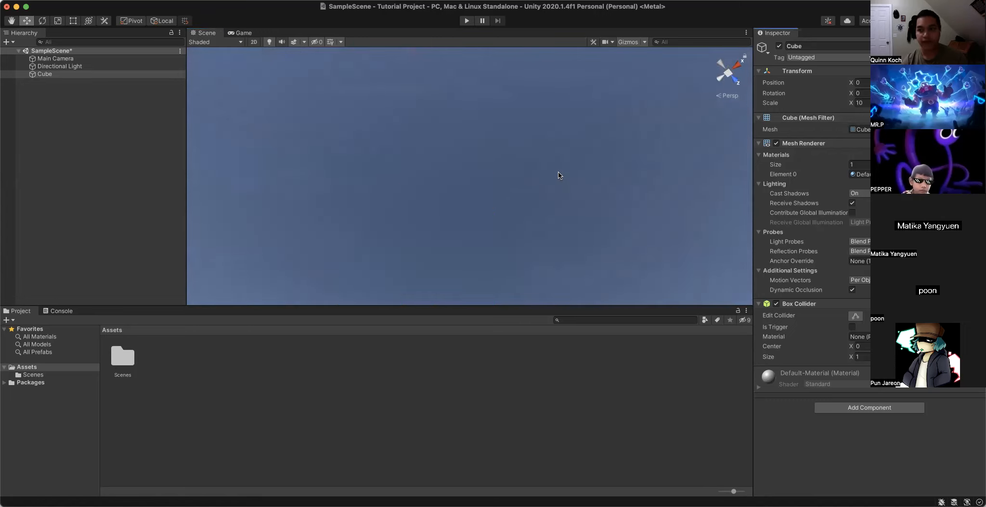
{"action": "right_click_drag", "start_coordinate": [412, 189], "coordinate": [392, 411]}
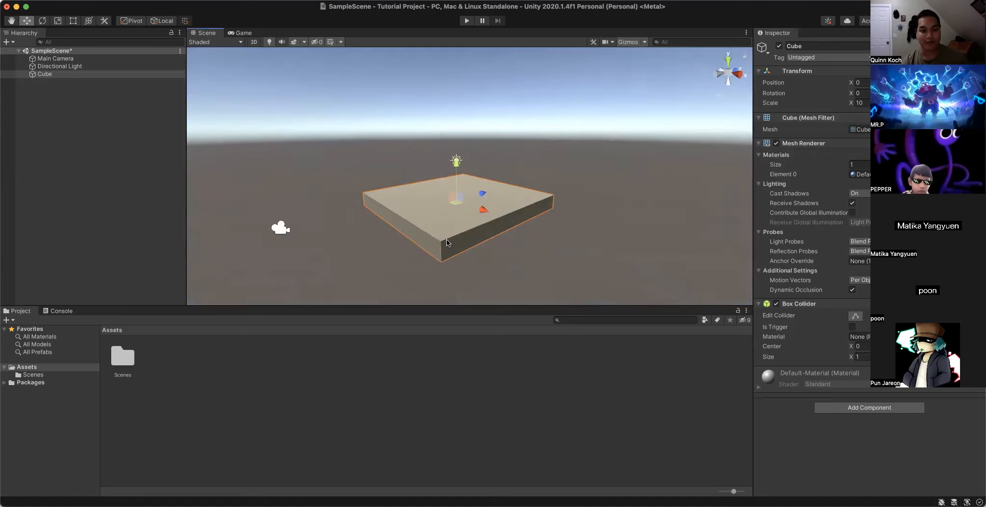
- Examine the flat slab up close and from several sides by moving around it in the Scene view
{"action": "scroll", "coordinate": [447, 242], "scroll_direction": "up", "scroll_amount": 5}
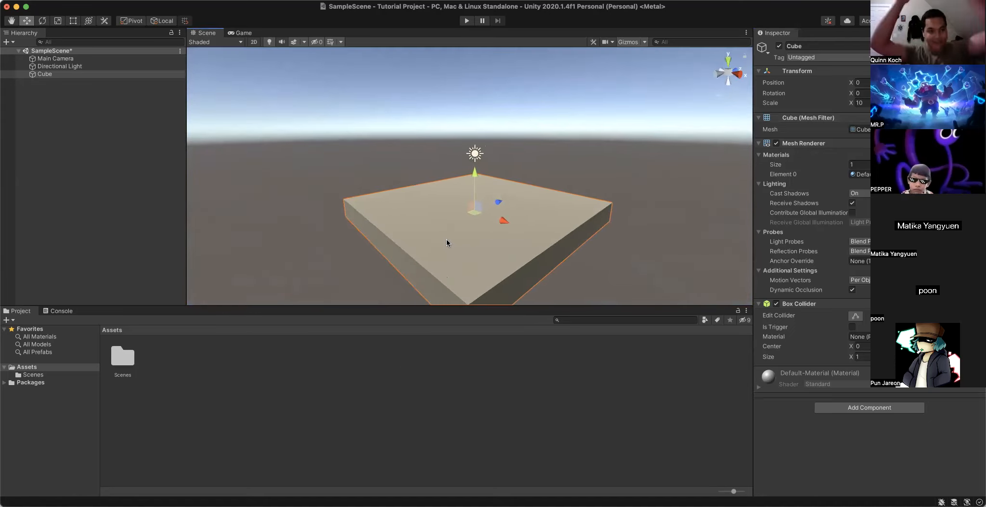
{"action": "right_click_drag", "start_coordinate": [447, 240], "coordinate": [465, 241]}
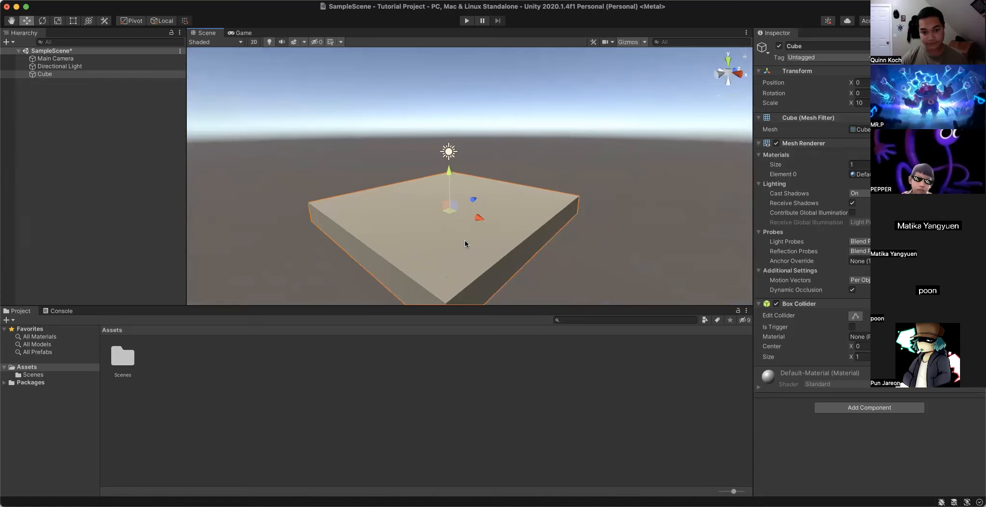
{"action": "key", "text": "Left"}
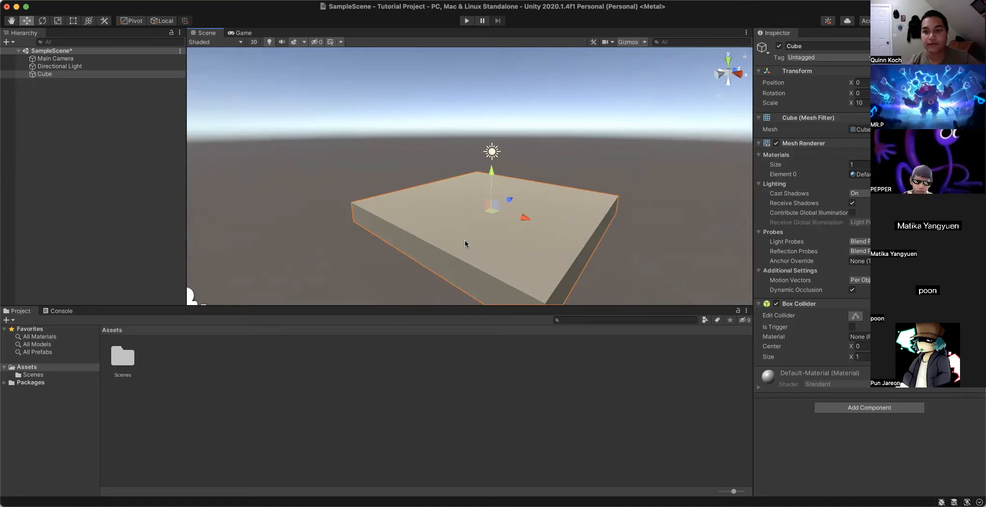
{"action": "right_click_drag", "start_coordinate": [465, 240], "coordinate": [480, 259]}
{"action": "key", "text": "a"}
{"action": "key", "text": "w"}
{"action": "key", "text": "d"}
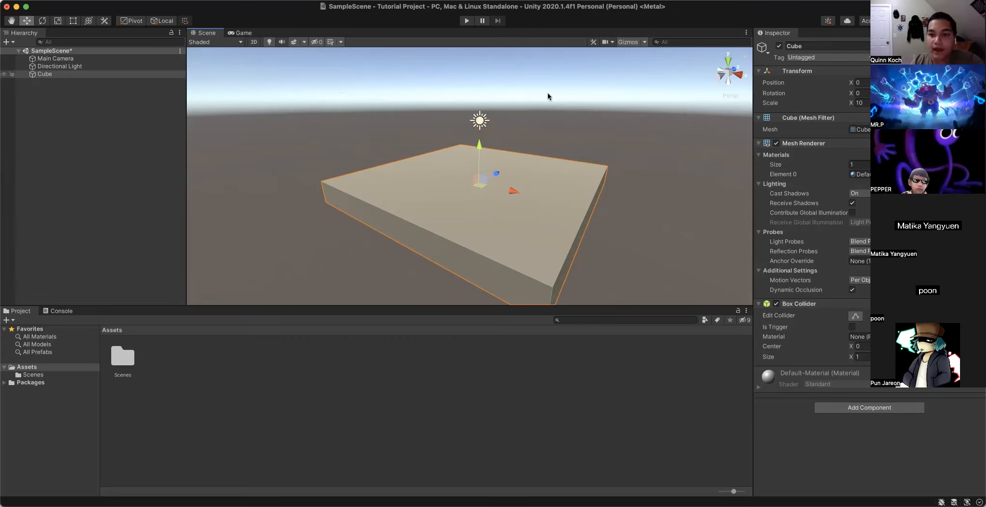
{"action": "right_click_drag", "start_coordinate": [543, 154], "coordinate": [566, 158]}
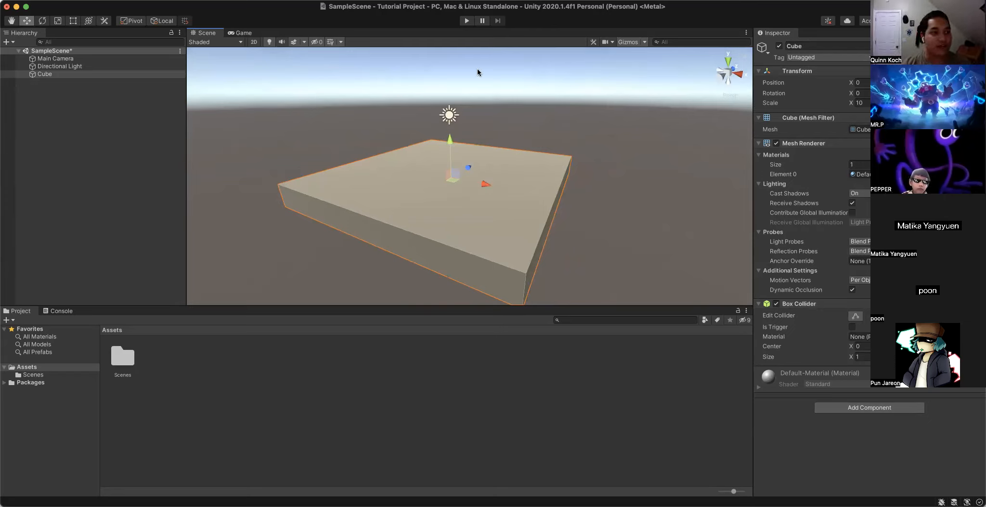
- Inspect the Main Camera and Directional Light objects, and return to the Cube's properties
{"action": "left_click", "coordinate": [76, 60]}
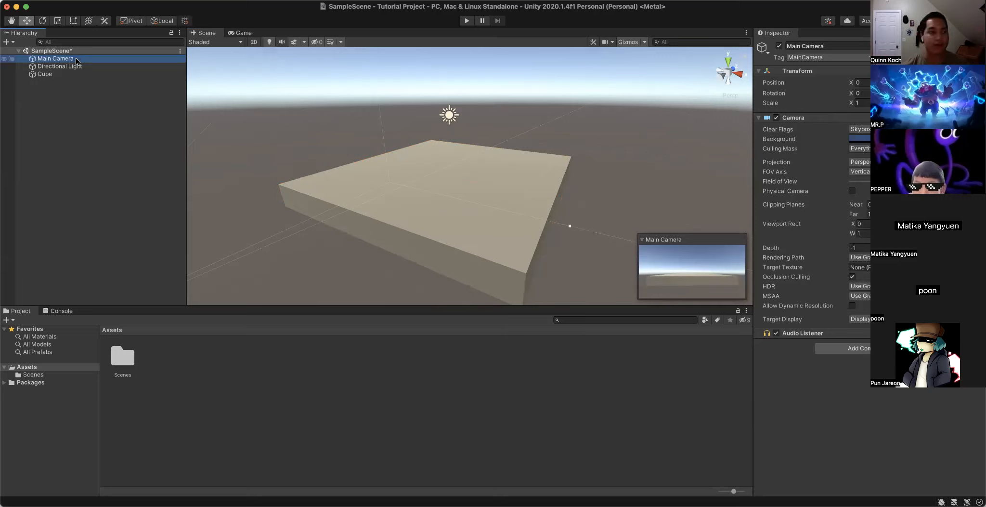
{"action": "left_click", "coordinate": [81, 67]}
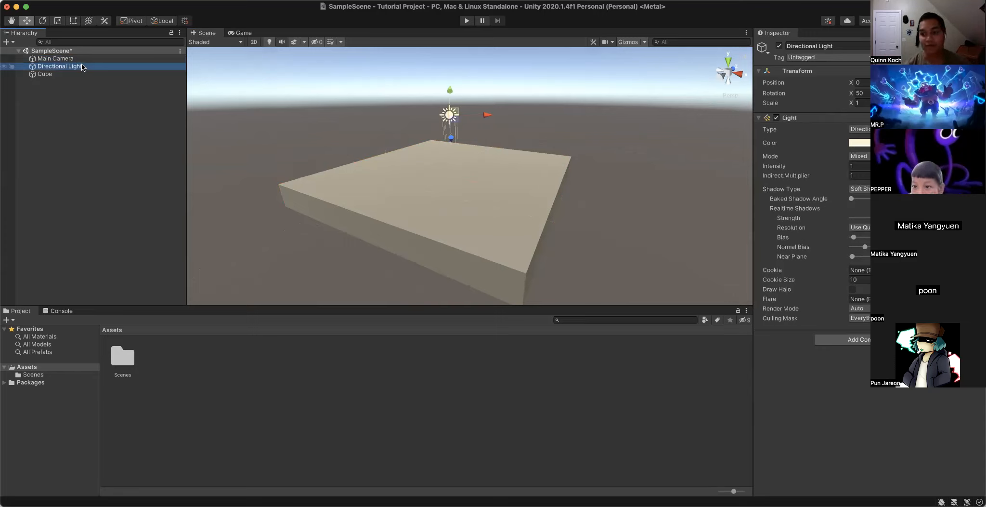
{"action": "left_click", "coordinate": [48, 75]}
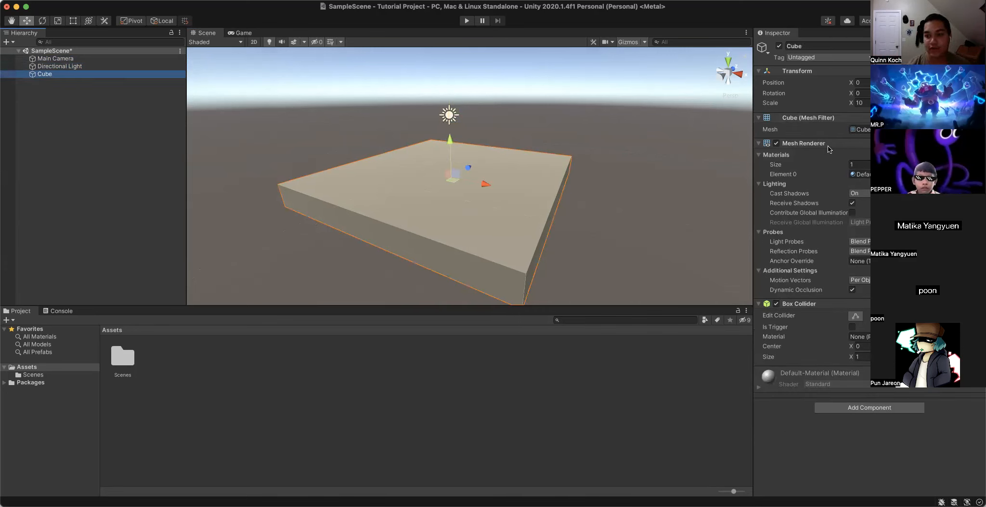
- Rename the Cube object in the scene hierarchy as Ground
{"action": "left_click", "coordinate": [98, 74]}
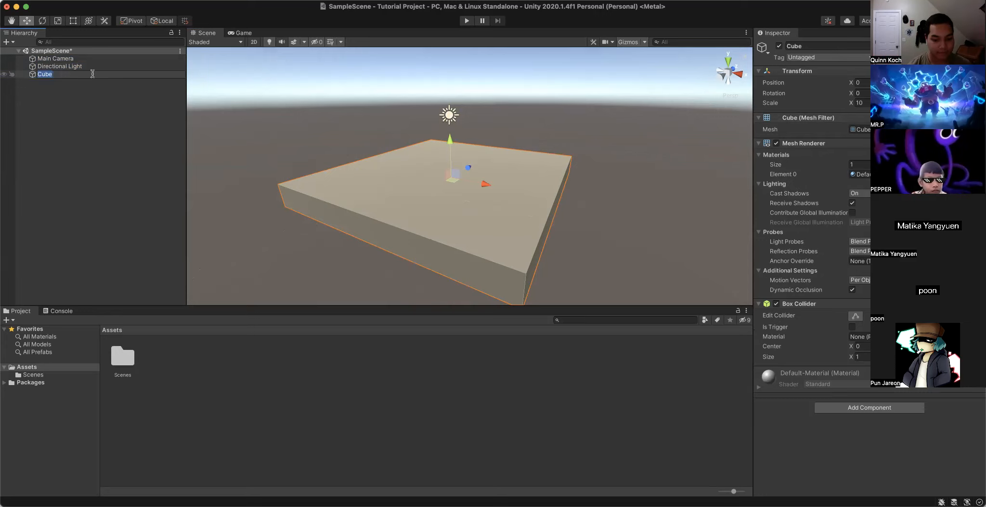
{"action": "key", "text": "BackSpace"}
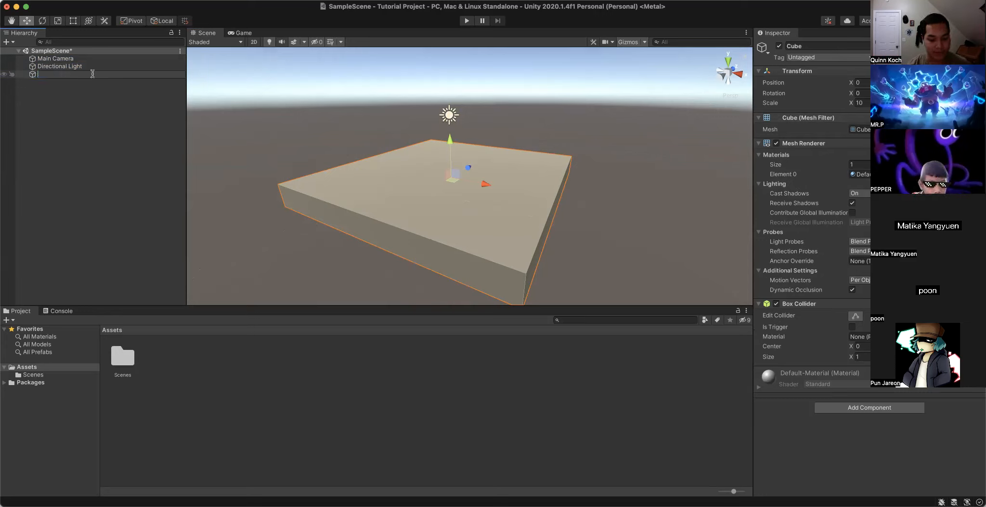
{"action": "type", "text": "ground"}
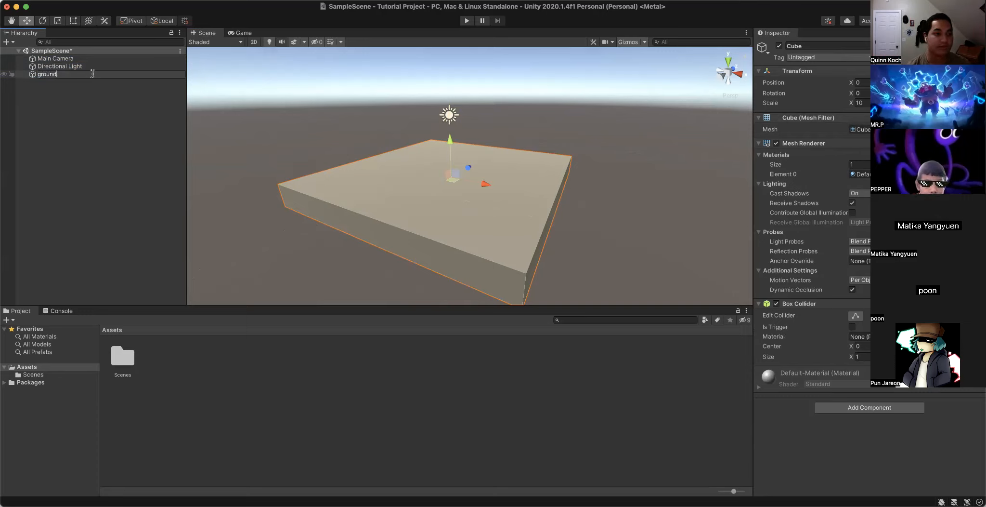
{"action": "key", "text": "BackSpace"}
{"action": "type", "text": "G"}
{"action": "key", "text": "Return"}
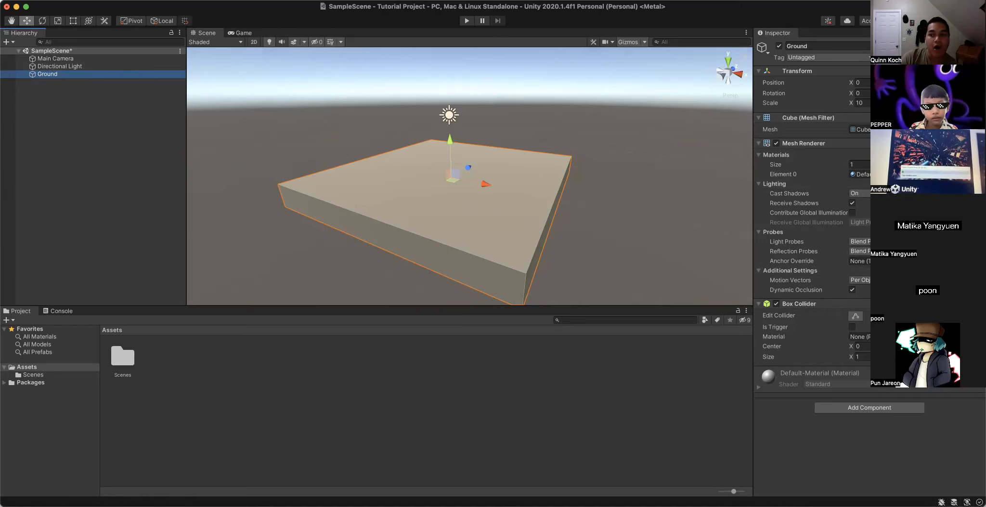
- Clear the slab object's name and enter it again as Ground to repeat the renaming
{"action": "left_click", "coordinate": [72, 75]}
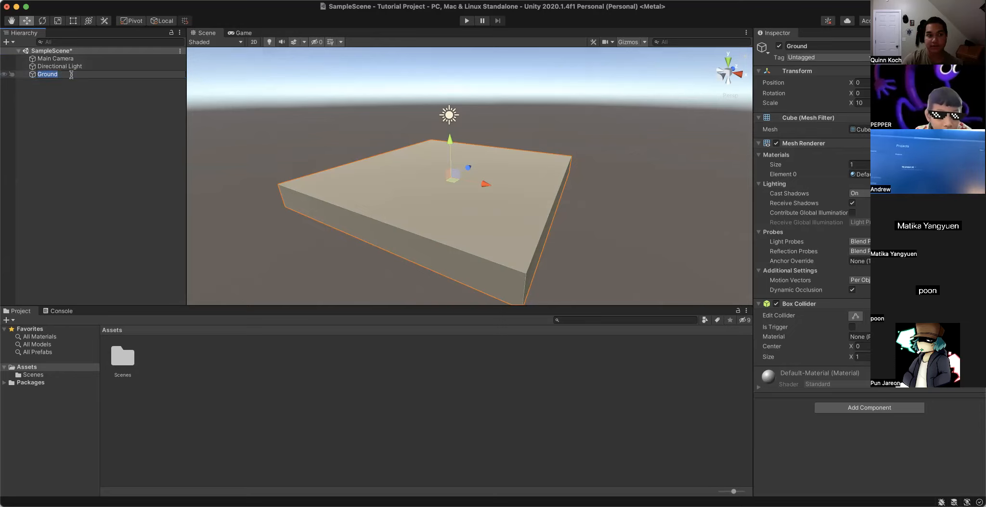
{"action": "key", "text": "Right"}
{"action": "key", "text": "BackSpace"}
{"action": "key", "text": "BackSpace"}
{"action": "key", "text": "BackSpace"}
{"action": "key", "text": "BackSpace"}
{"action": "key", "text": "BackSpace"}
{"action": "key", "text": "BackSpace"}
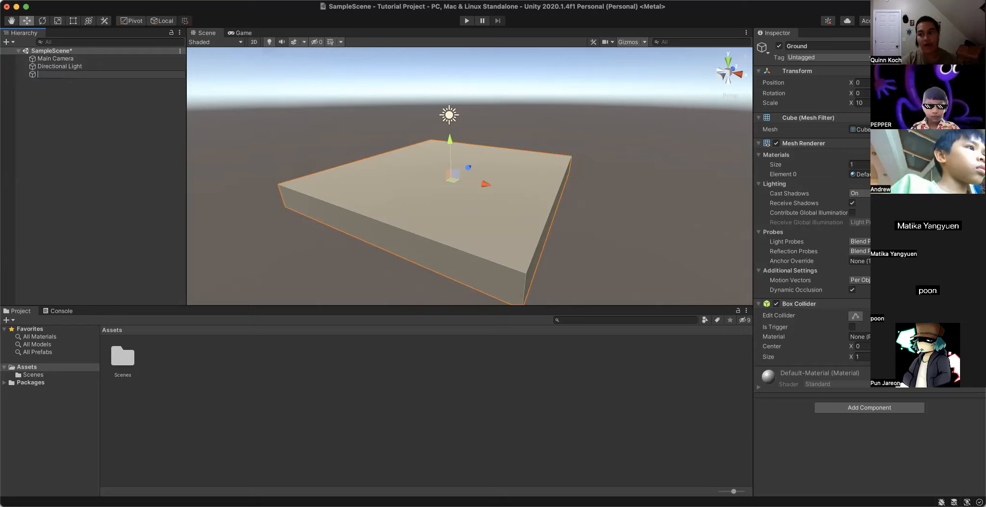
{"action": "type", "text": "Ground"}
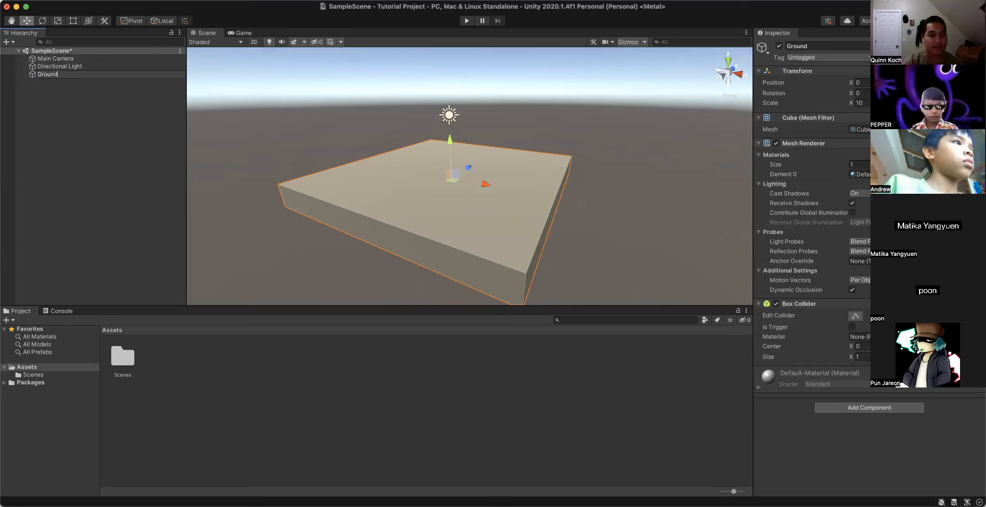
{"action": "key", "text": "Return"}
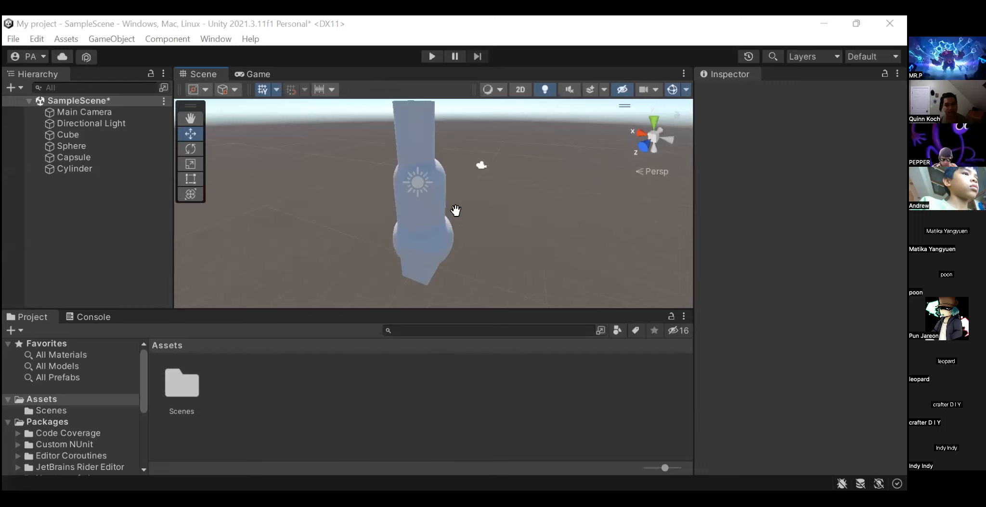
{"action": "scroll", "coordinate": [455, 211], "scroll_direction": "up", "scroll_amount": 1}
{"action": "middle_click_drag", "start_coordinate": [456, 211], "coordinate": [468, 222]}
{"action": "right_click_drag", "start_coordinate": [468, 222], "coordinate": [333, 174]}
{"action": "middle_click_drag", "start_coordinate": [332, 174], "coordinate": [509, 190]}
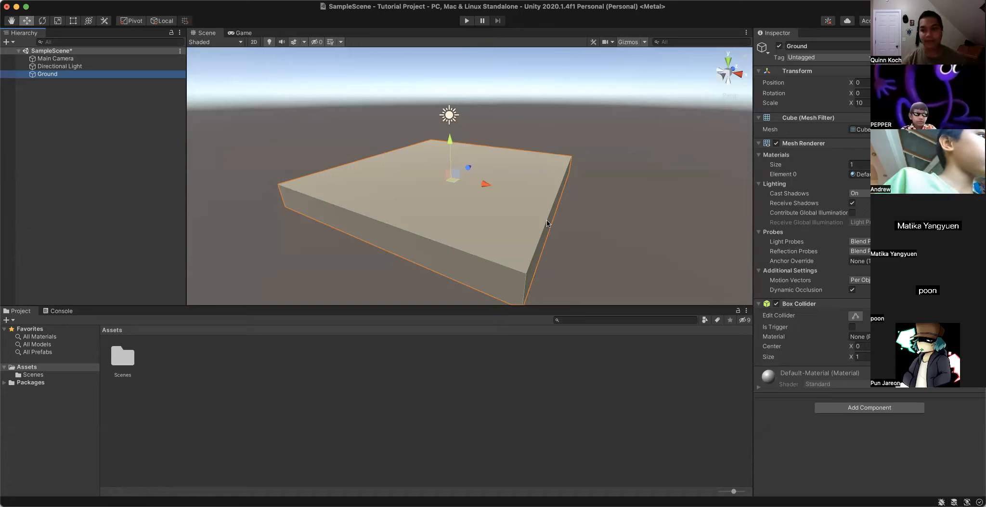
{"action": "right_click_drag", "start_coordinate": [546, 191], "coordinate": [511, 185]}
{"action": "key", "text": "d"}
{"action": "scroll", "coordinate": [529, 202], "scroll_direction": "down", "scroll_amount": 3}
{"action": "scroll", "coordinate": [529, 202], "scroll_direction": "up", "scroll_amount": 3}
{"action": "scroll", "coordinate": [544, 98], "scroll_direction": "up", "scroll_amount": 2}
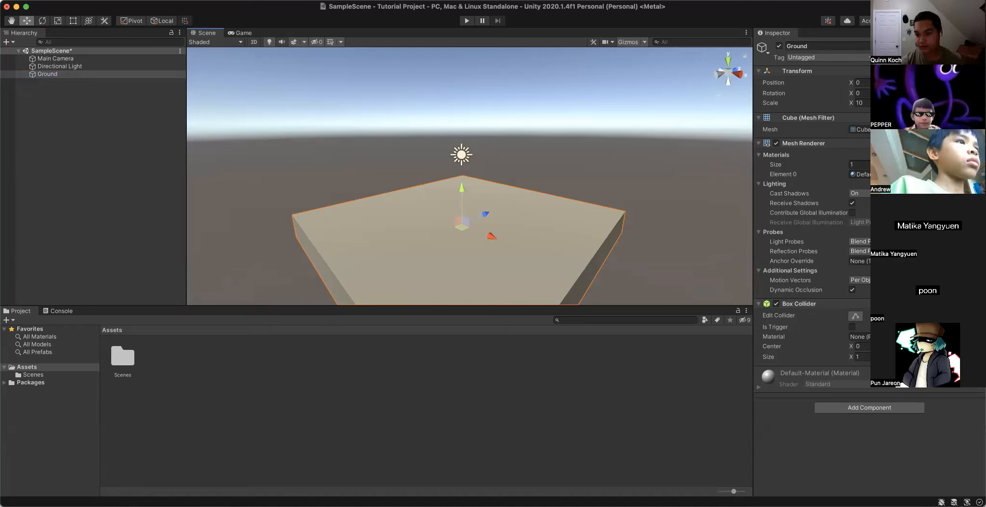
- Create a new material in the Assets folder and name it Green
{"action": "right_click", "coordinate": [160, 364]}
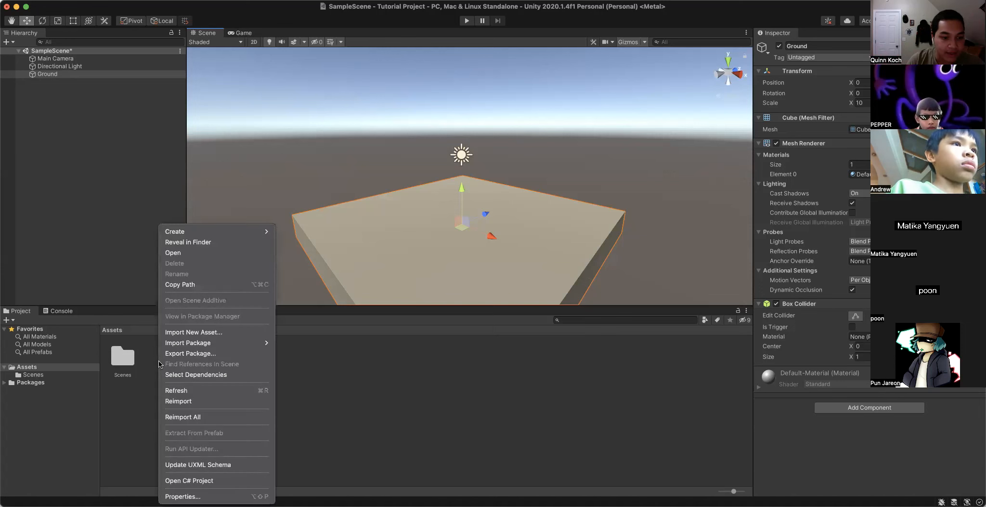
{"action": "mouse_move", "coordinate": [202, 235]}
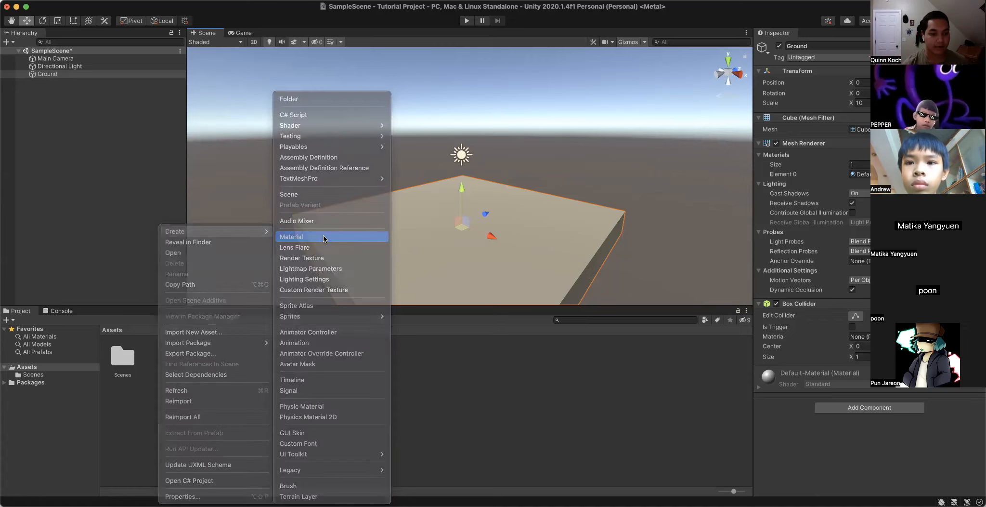
{"action": "left_click", "coordinate": [324, 237]}
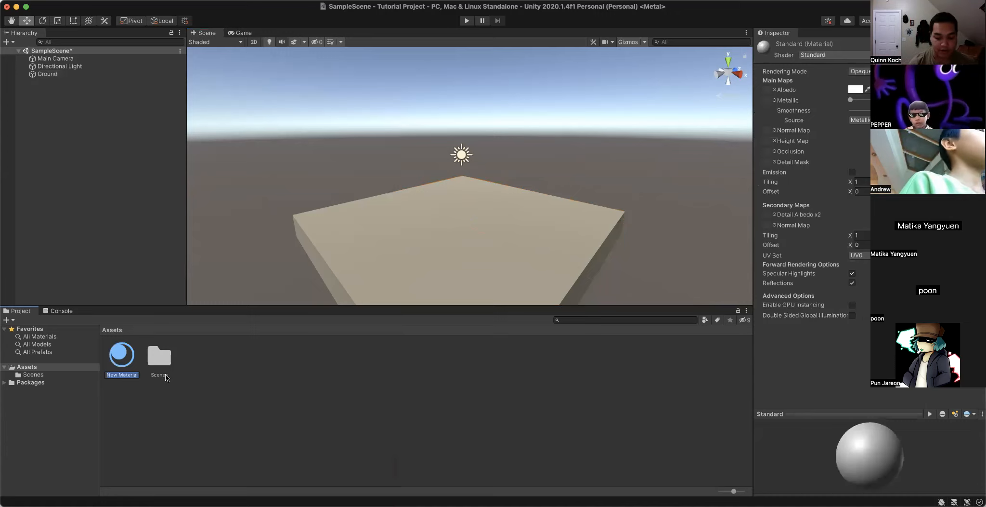
{"action": "left_click", "coordinate": [121, 352]}
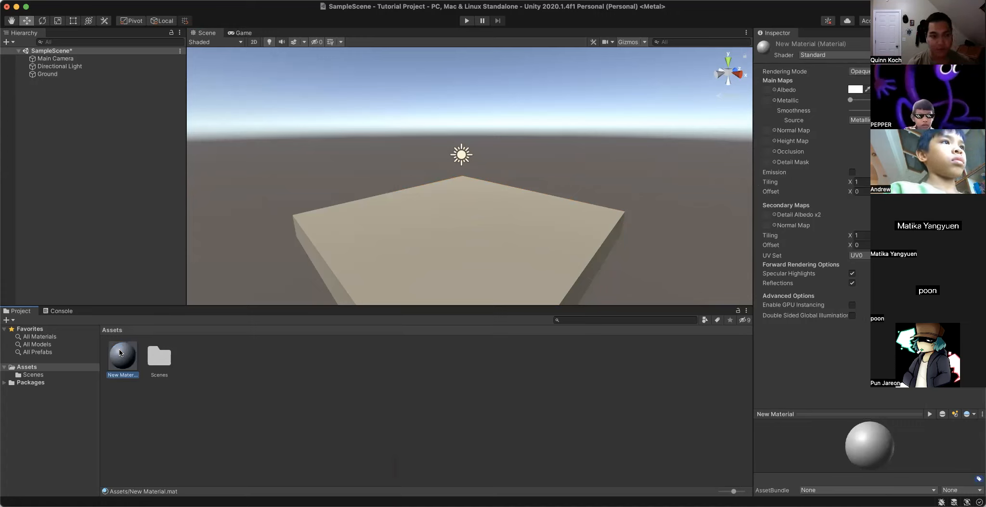
{"action": "key", "text": "Return"}
{"action": "key", "text": "BackSpace"}
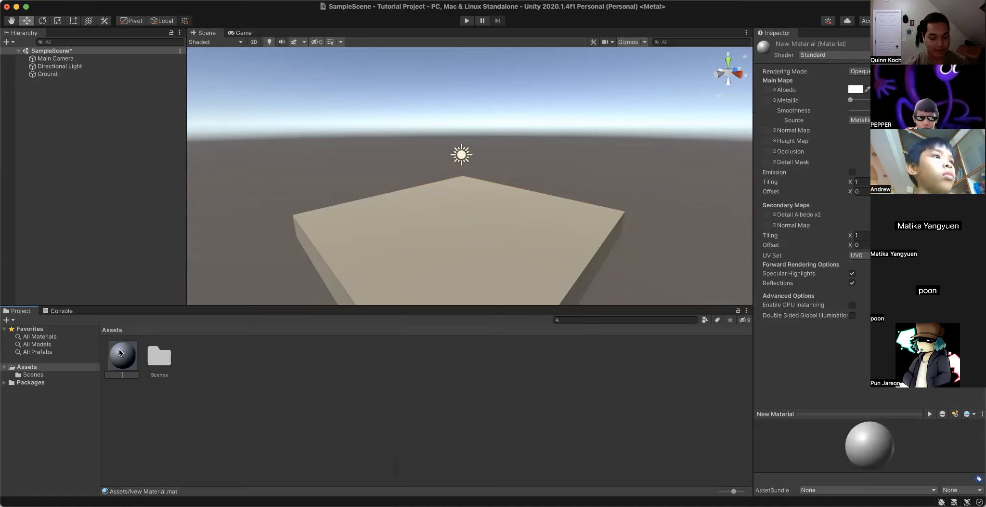
{"action": "type", "text": "Green"}
{"action": "key", "text": "Return"}
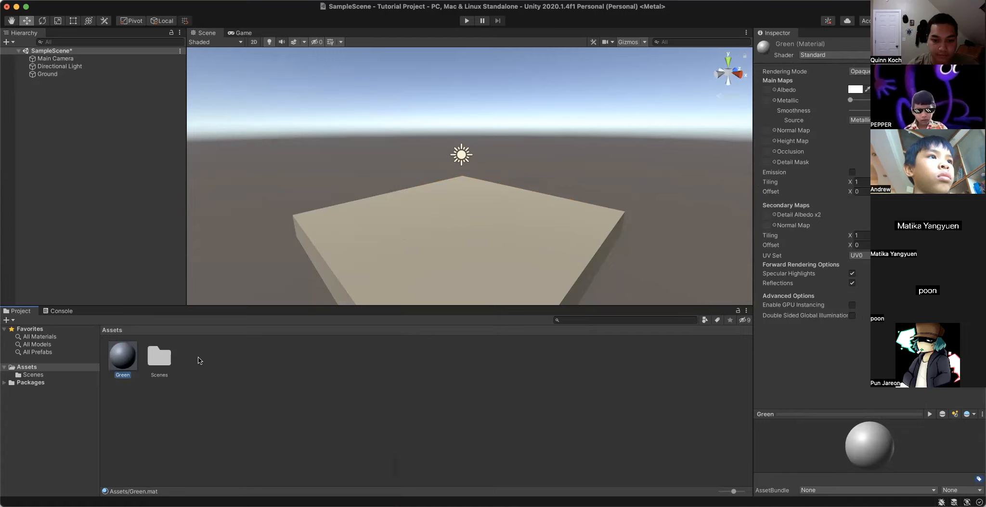
{"action": "left_click", "coordinate": [327, 376]}
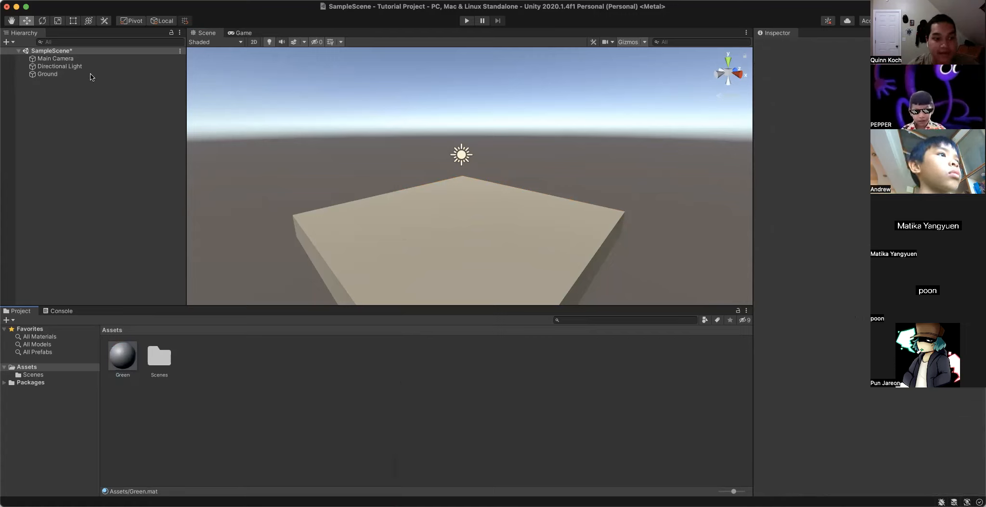
{"action": "right_click", "coordinate": [249, 378]}
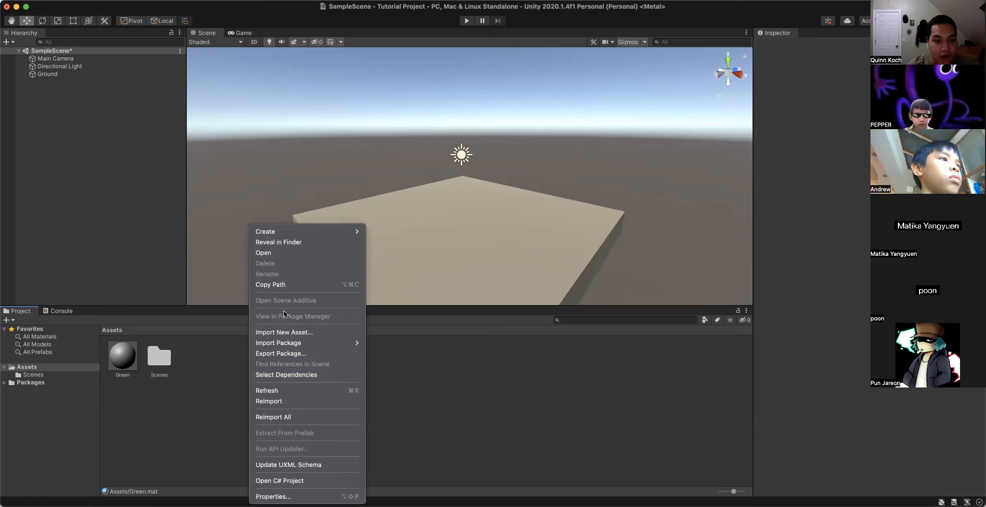
{"action": "mouse_move", "coordinate": [293, 235]}
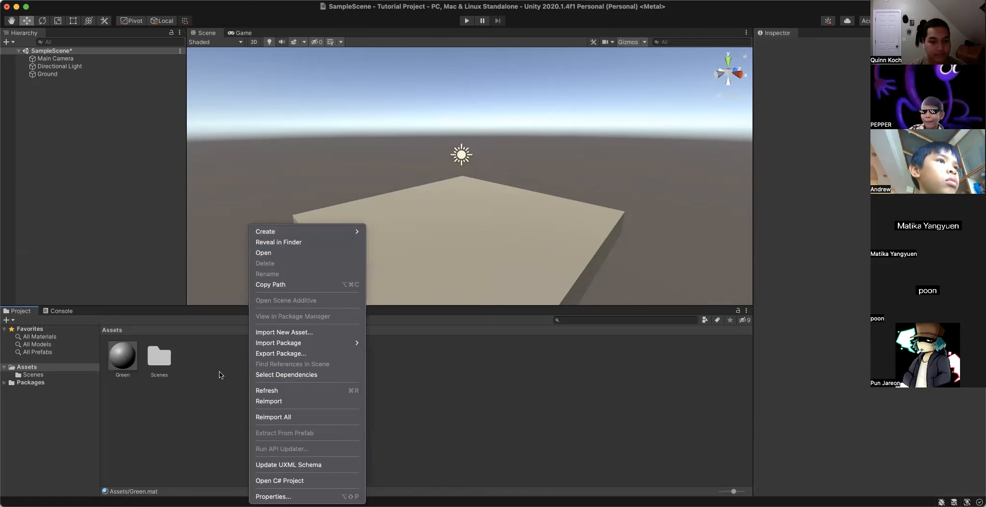
{"action": "left_click", "coordinate": [220, 375]}
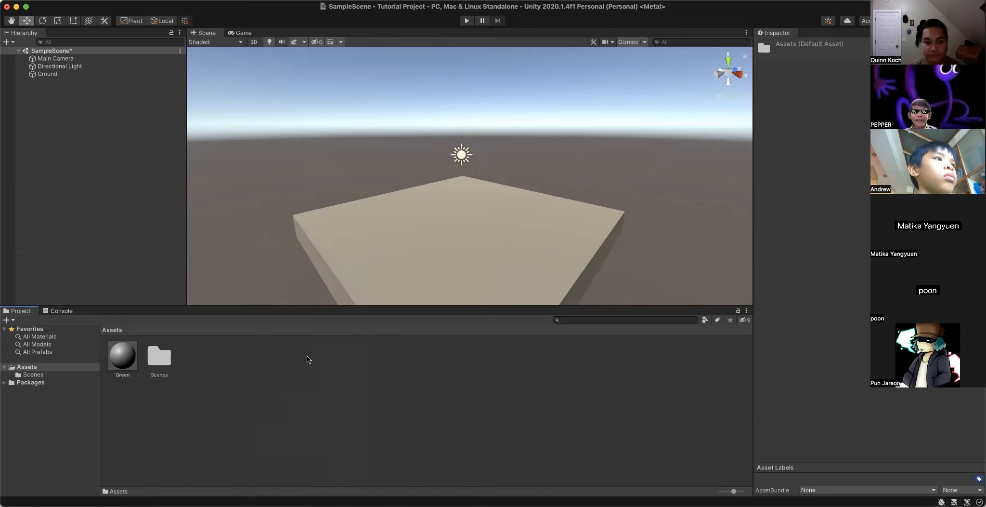
{"action": "right_click", "coordinate": [259, 391]}
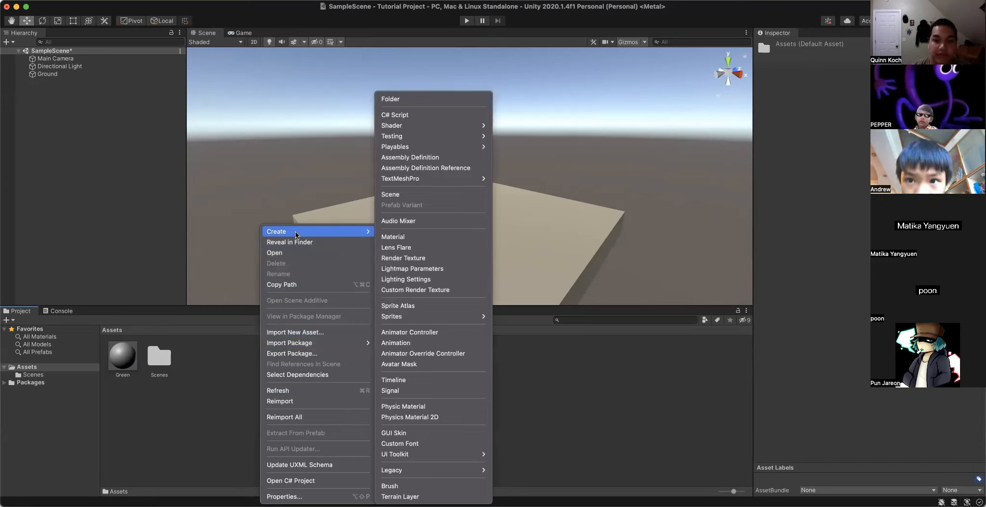
{"action": "left_click", "coordinate": [207, 416]}
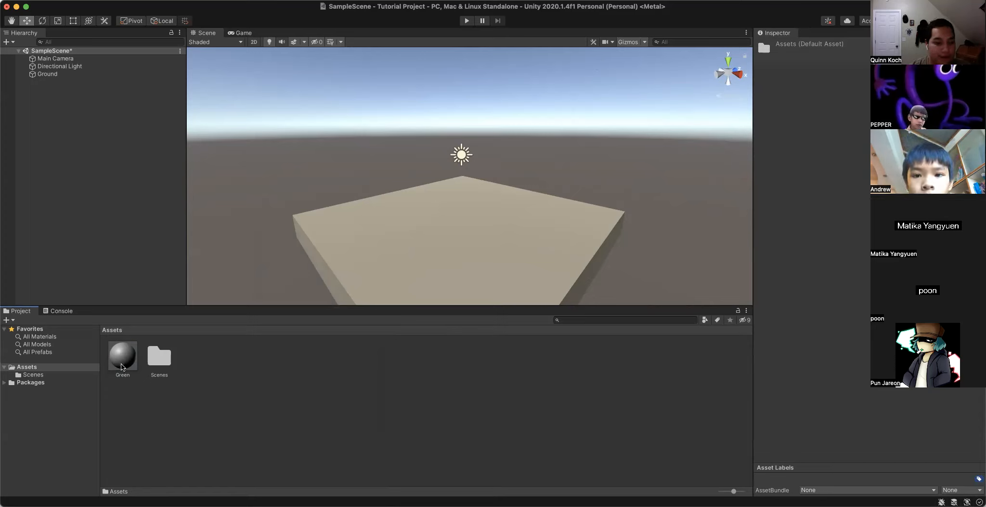
{"action": "left_click", "coordinate": [124, 365]}
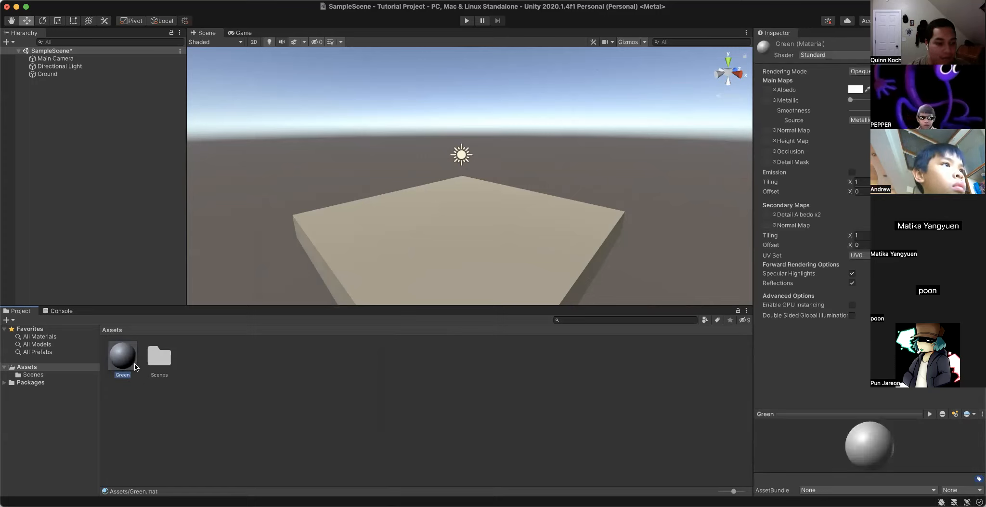
{"action": "left_click", "coordinate": [212, 375]}
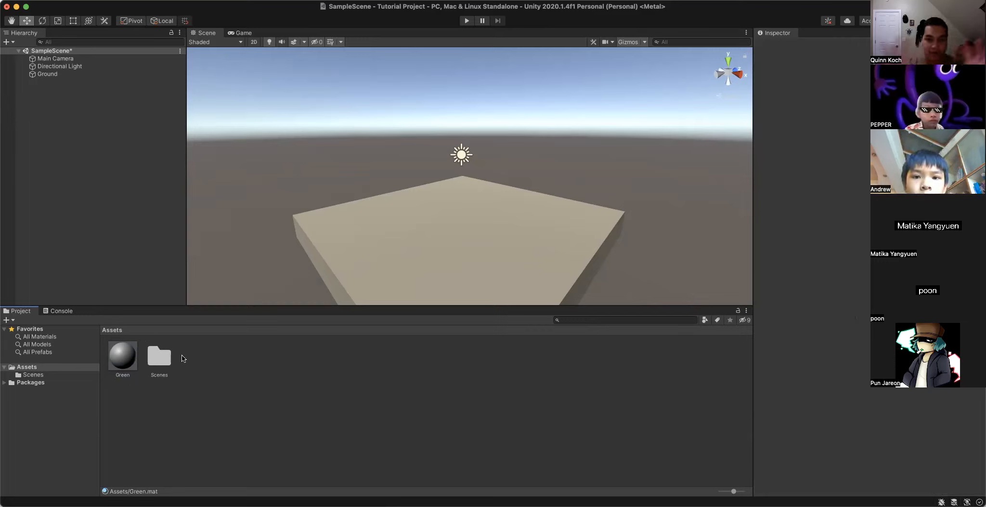
- Set the Green material's albedo colour to a bright green
{"action": "left_click", "coordinate": [122, 355]}
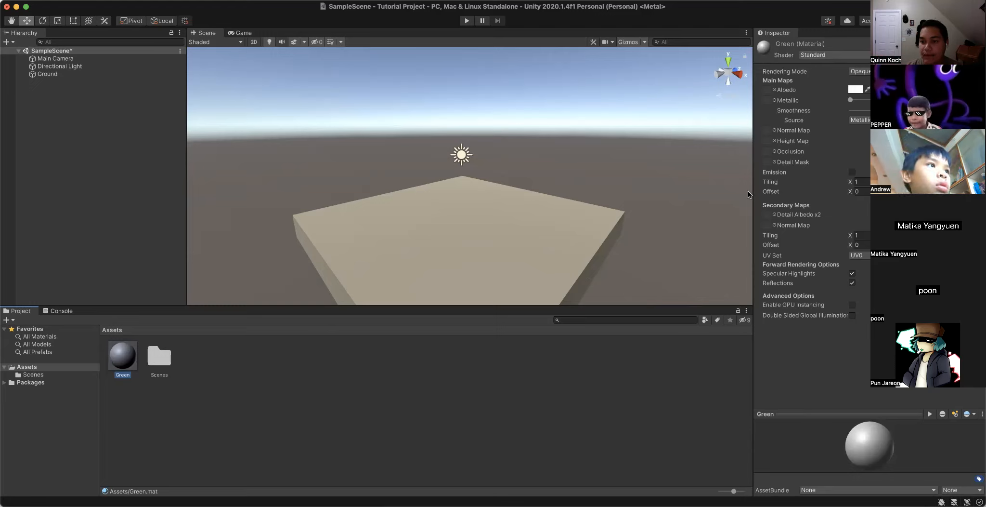
{"action": "left_click", "coordinate": [856, 90]}
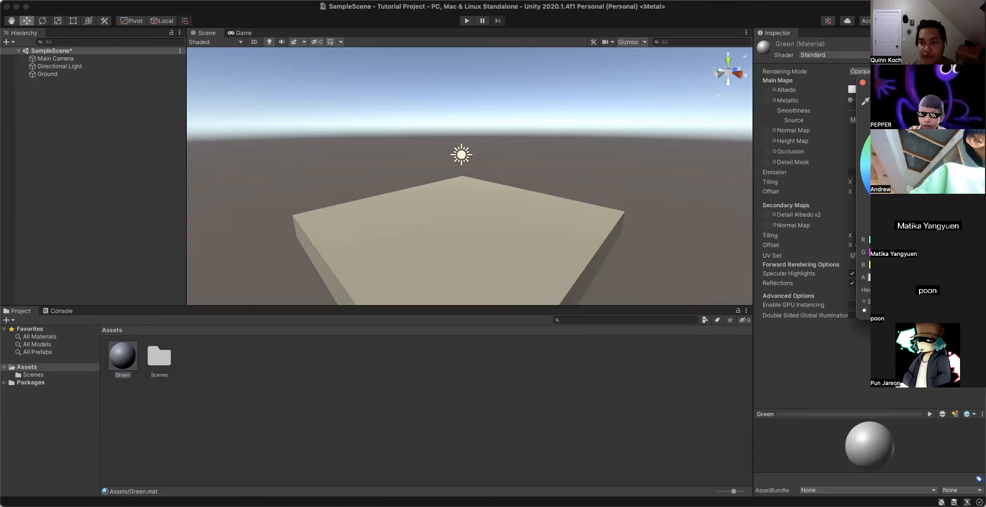
{"action": "left_click_drag", "start_coordinate": [908, 174], "coordinate": [924, 161]}
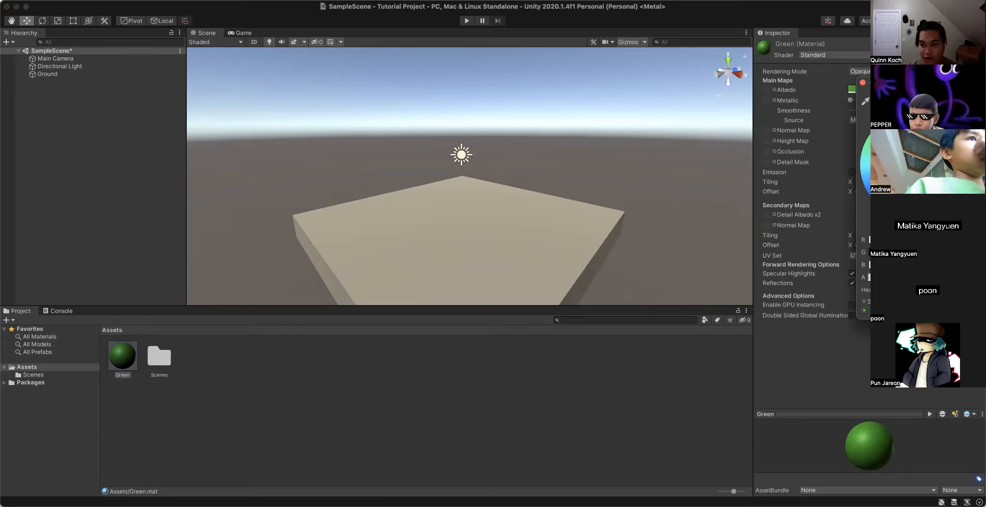
{"action": "mouse_move", "coordinate": [924, 161]}
{"action": "left_mouse_down"}
{"action": "mouse_move", "coordinate": [922, 192]}
{"action": "mouse_move", "coordinate": [924, 148]}
{"action": "left_mouse_up"}
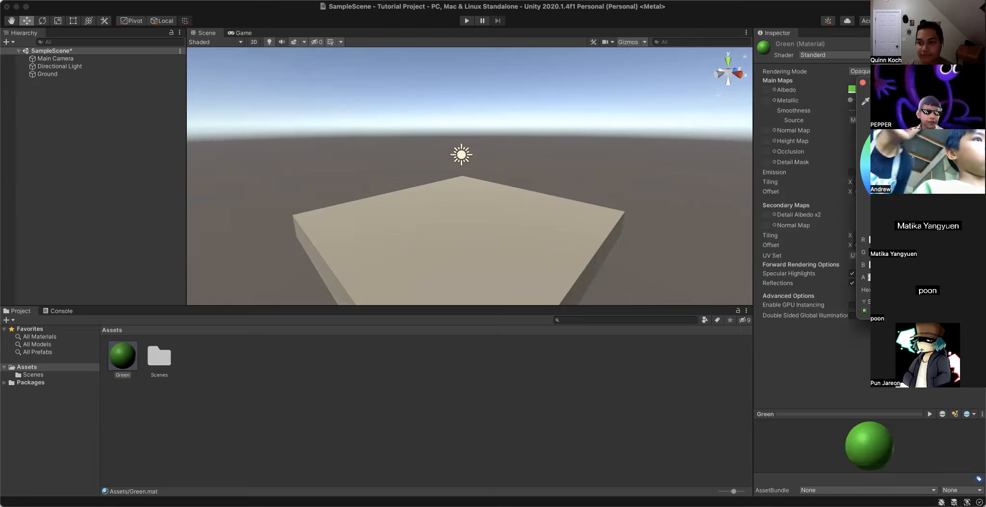
- Try other albedo colours on the Green material, passing through near-white to orange, and close the colour picker
{"action": "left_click_drag", "start_coordinate": [899, 120], "coordinate": [948, 138]}
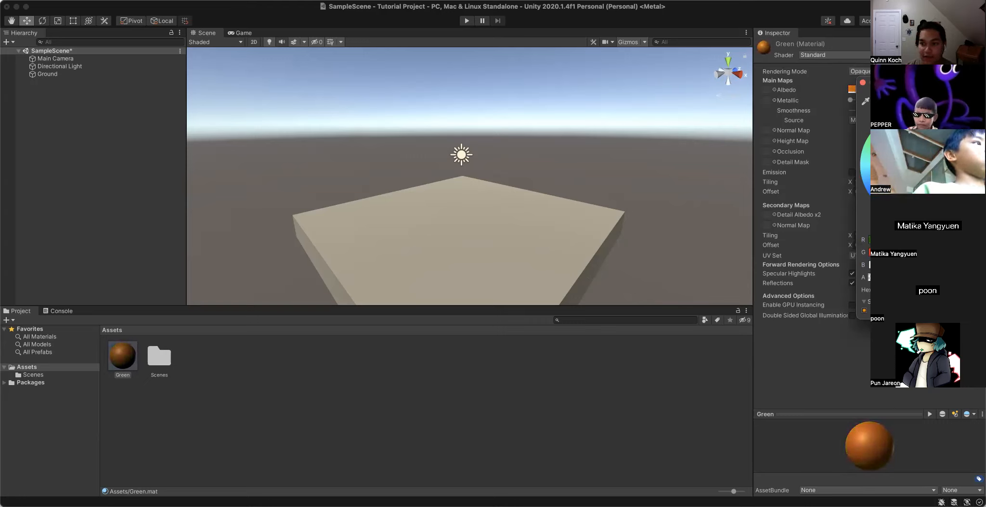
{"action": "left_click_drag", "start_coordinate": [937, 143], "coordinate": [890, 140]}
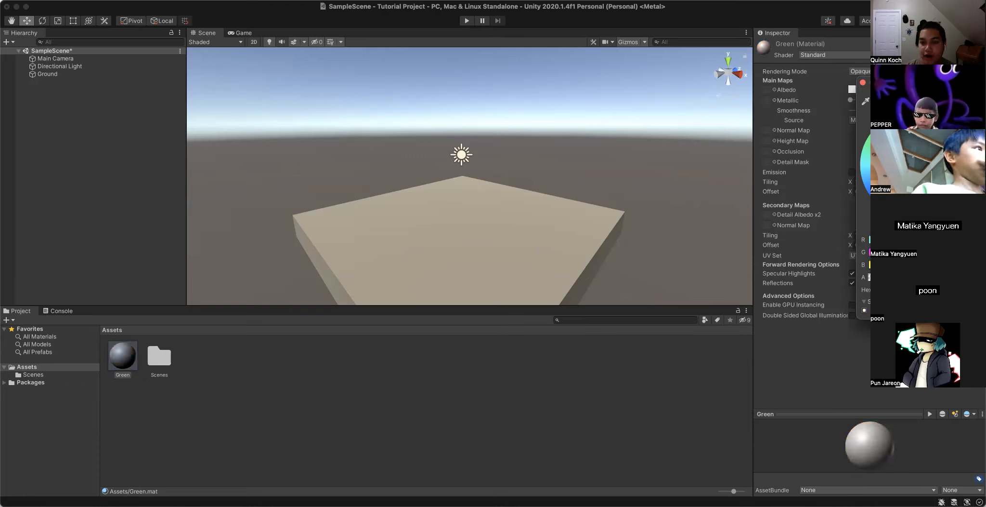
{"action": "left_click_drag", "start_coordinate": [890, 139], "coordinate": [931, 145]}
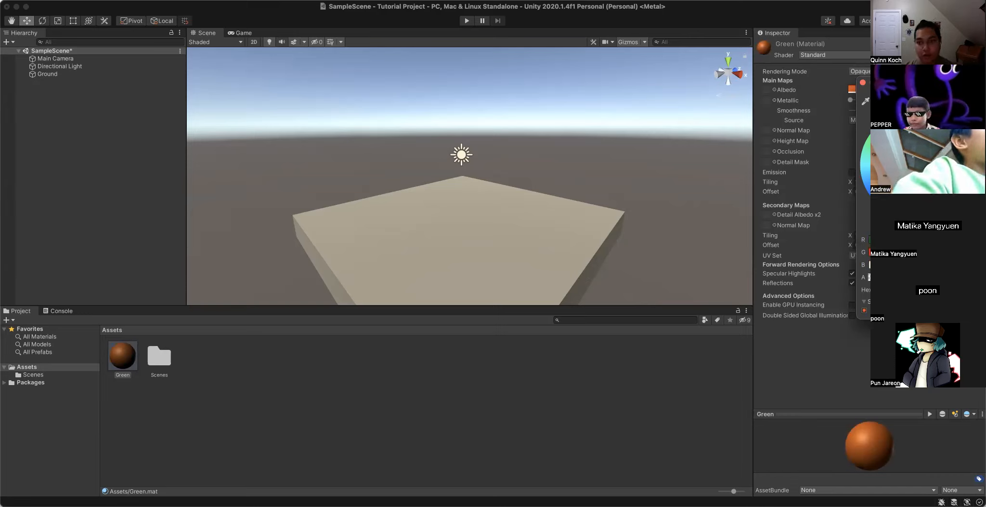
{"action": "mouse_move", "coordinate": [931, 145]}
{"action": "left_mouse_down"}
{"action": "mouse_move", "coordinate": [921, 172]}
{"action": "mouse_move", "coordinate": [913, 167]}
{"action": "mouse_move", "coordinate": [932, 145]}
{"action": "left_mouse_up"}
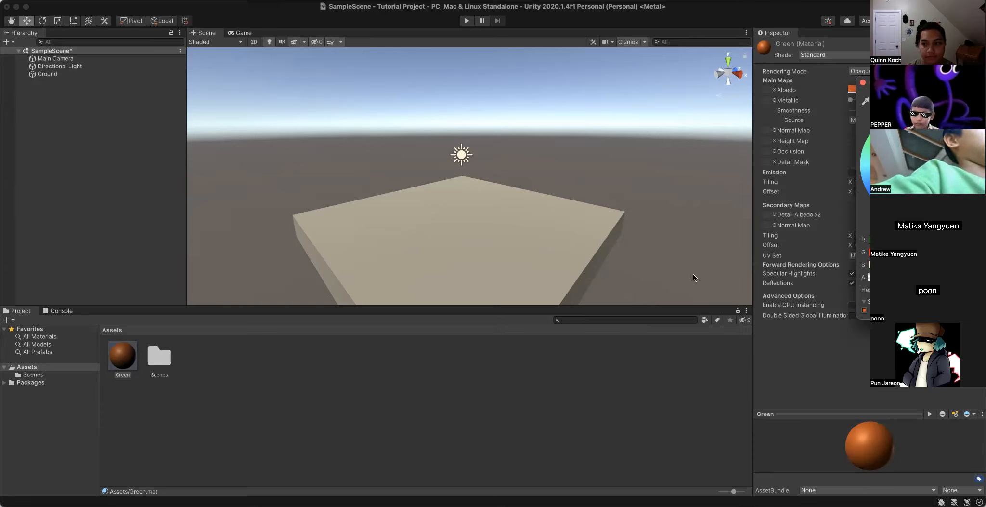
{"action": "left_click", "coordinate": [862, 88]}
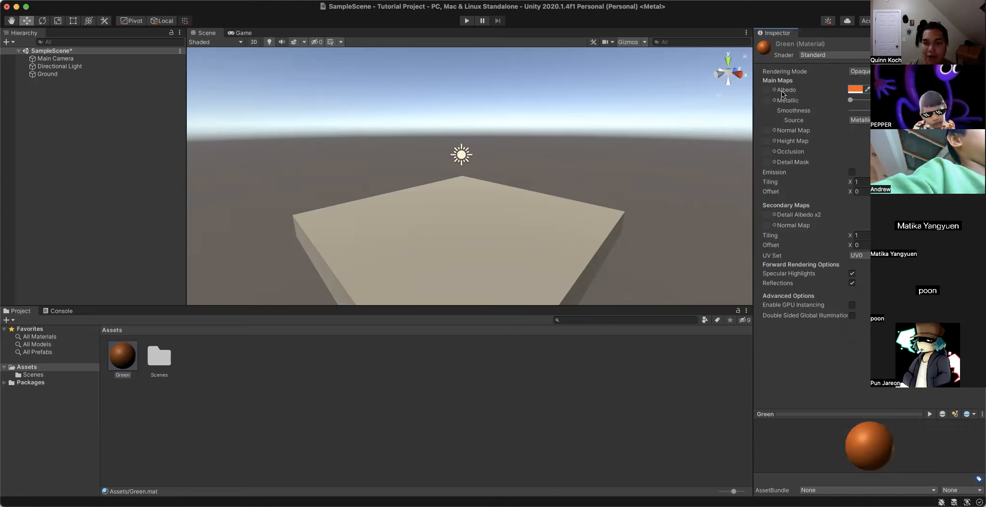
- Reopen the Green material's albedo colour, reset it to near-white, and set it to orange again
{"action": "left_click", "coordinate": [855, 91]}
{"action": "left_click_drag", "start_coordinate": [905, 140], "coordinate": [814, 43]}
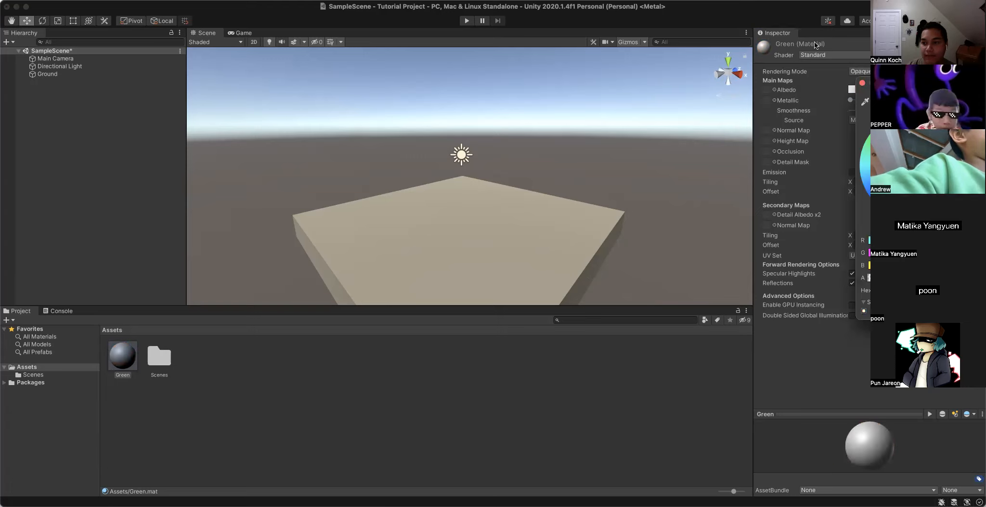
{"action": "left_click", "coordinate": [861, 80]}
{"action": "left_click", "coordinate": [856, 91]}
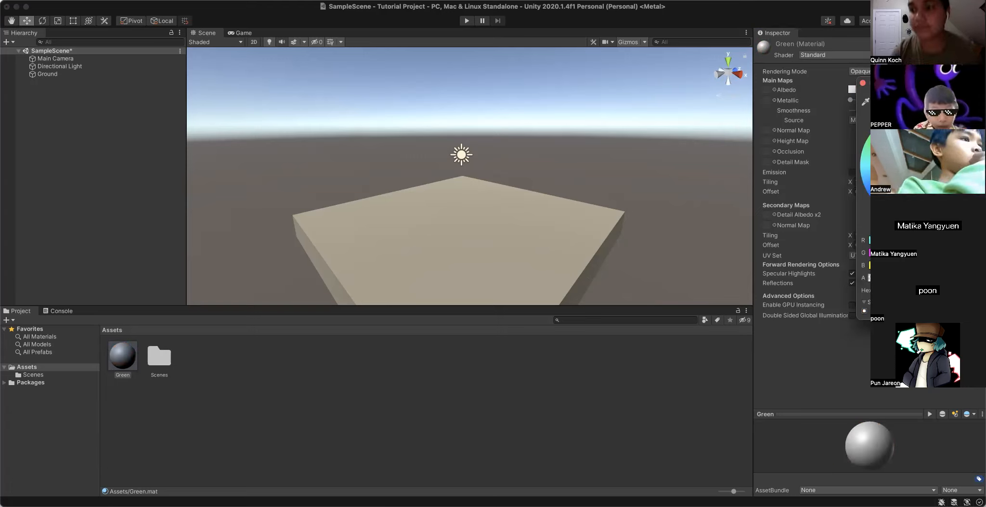
{"action": "left_click_drag", "start_coordinate": [915, 172], "coordinate": [933, 144]}
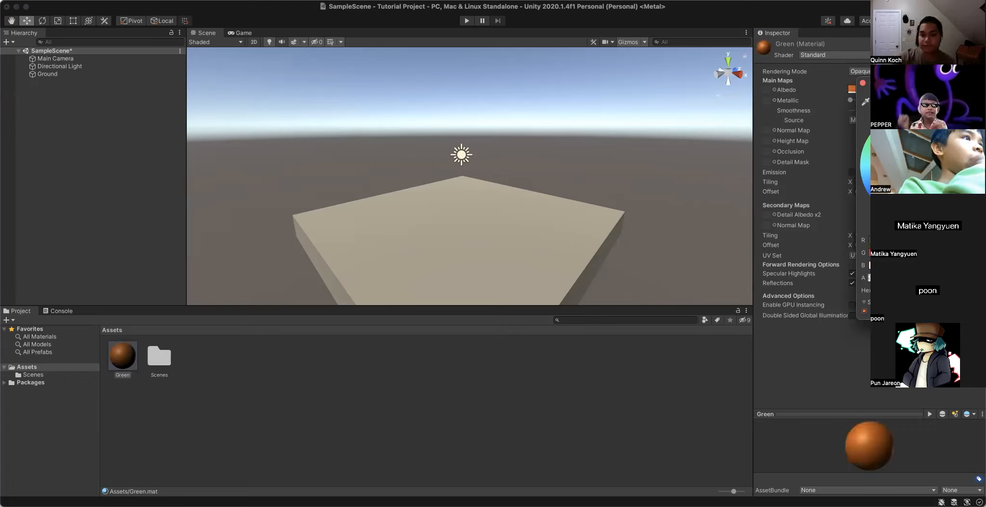
{"action": "left_click", "coordinate": [863, 83]}
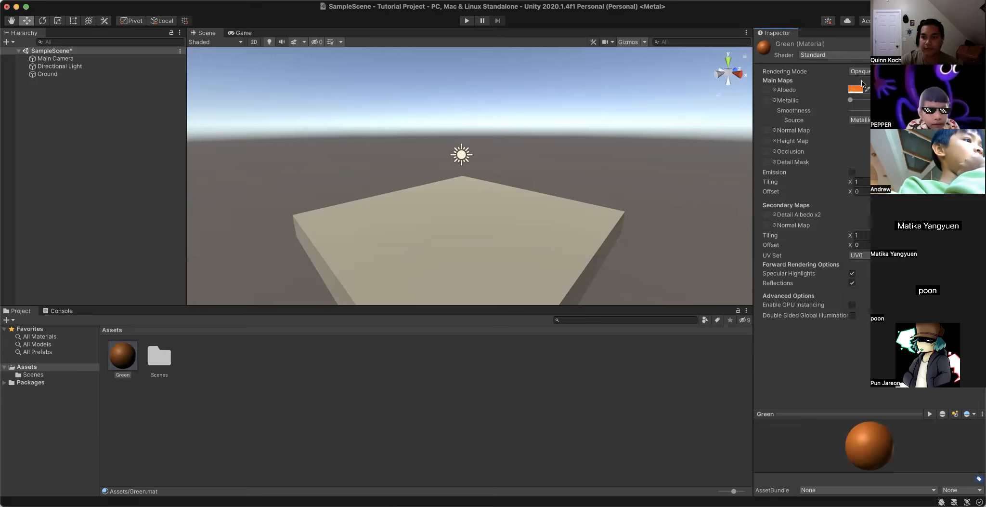
{"action": "left_click", "coordinate": [241, 380]}
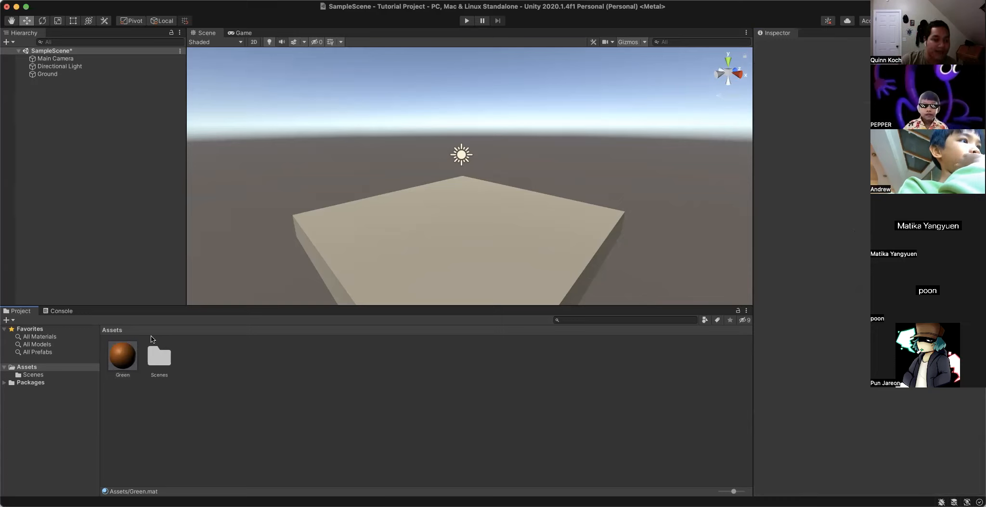
{"action": "left_click", "coordinate": [120, 352]}
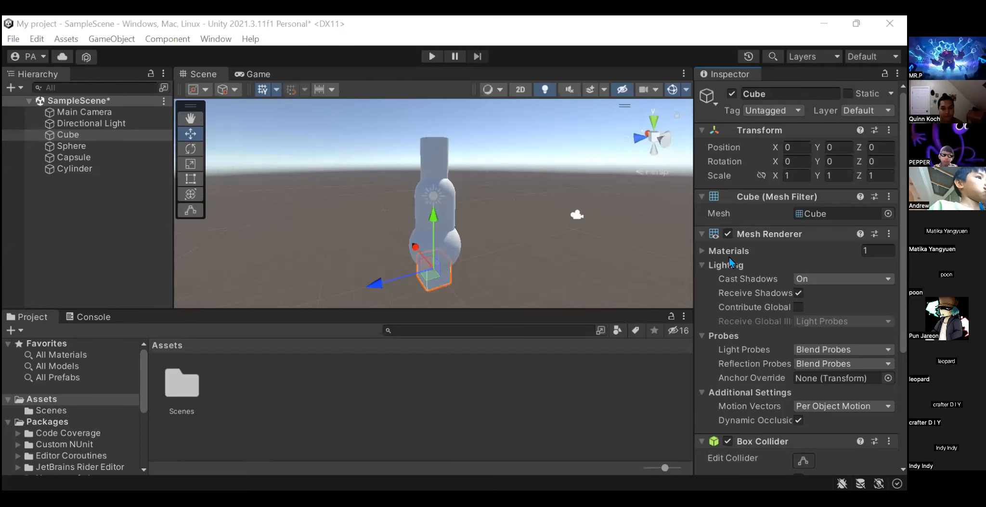
- Review the Cube's Mesh Renderer, Box Collider and material properties in the shared My project scene
{"action": "scroll", "coordinate": [697, 341], "scroll_direction": "down", "scroll_amount": 5}
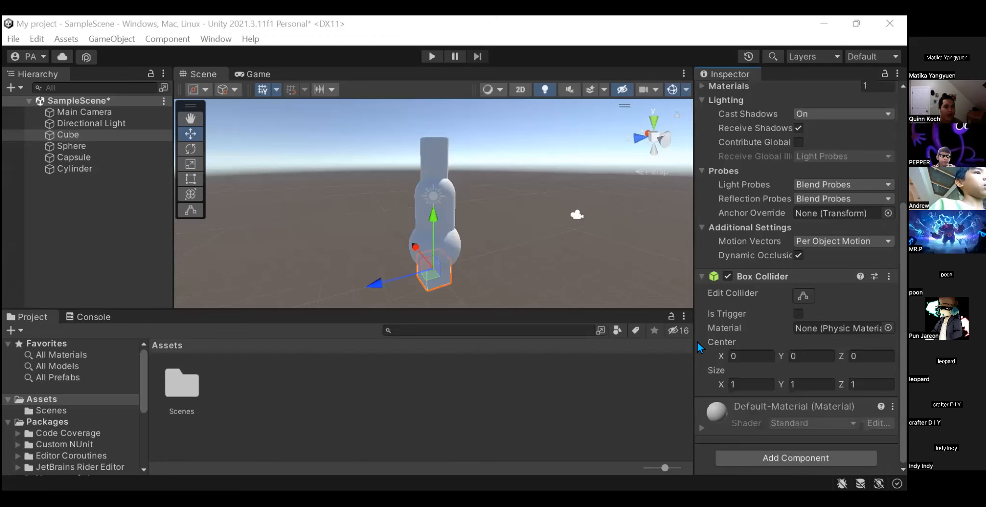
{"action": "scroll", "coordinate": [728, 325], "scroll_direction": "up", "scroll_amount": 4}
{"action": "scroll", "coordinate": [728, 325], "scroll_direction": "up", "scroll_amount": 2}
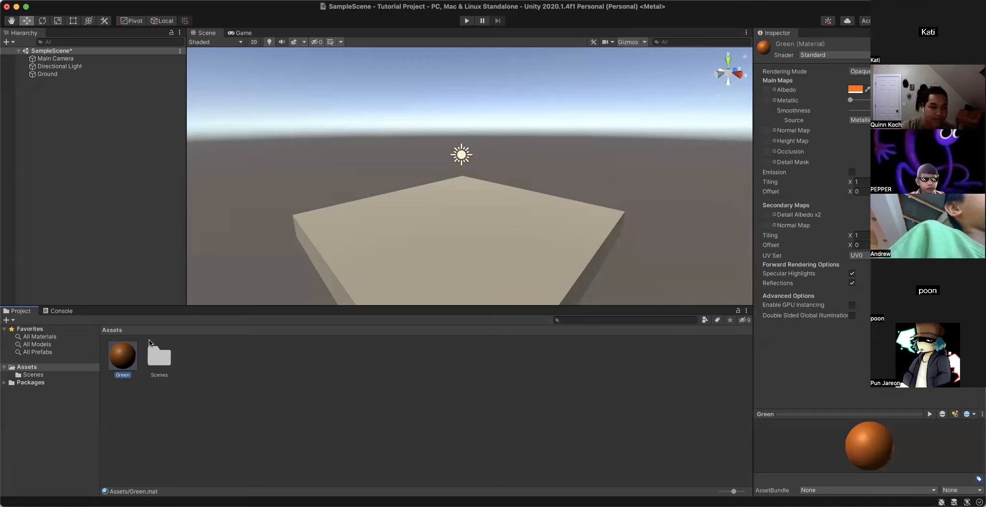
{"action": "right_click", "coordinate": [375, 389]}
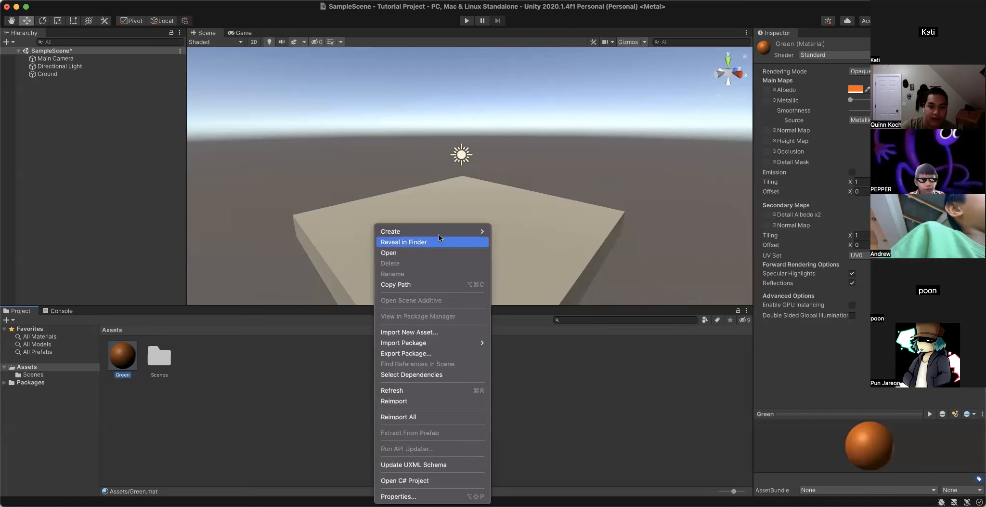
{"action": "mouse_move", "coordinate": [440, 235]}
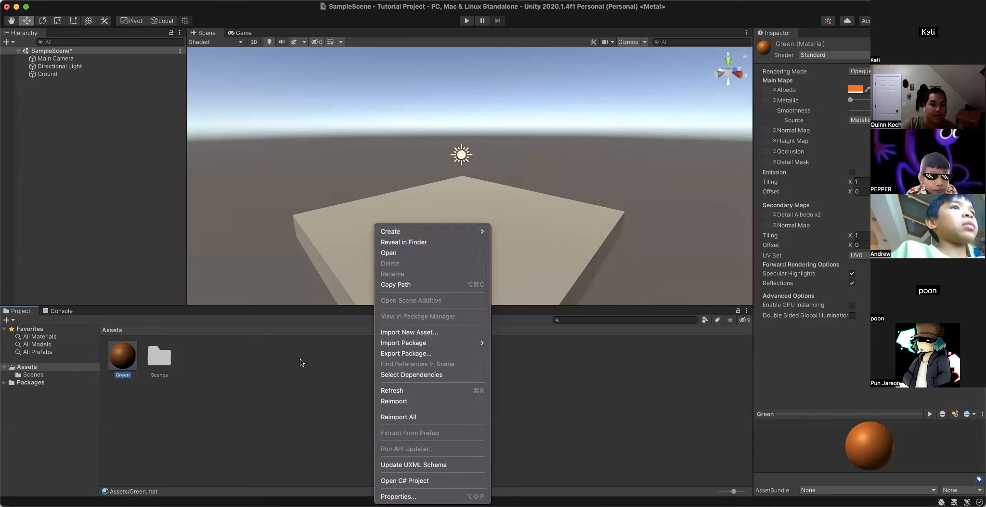
{"action": "left_click", "coordinate": [301, 361]}
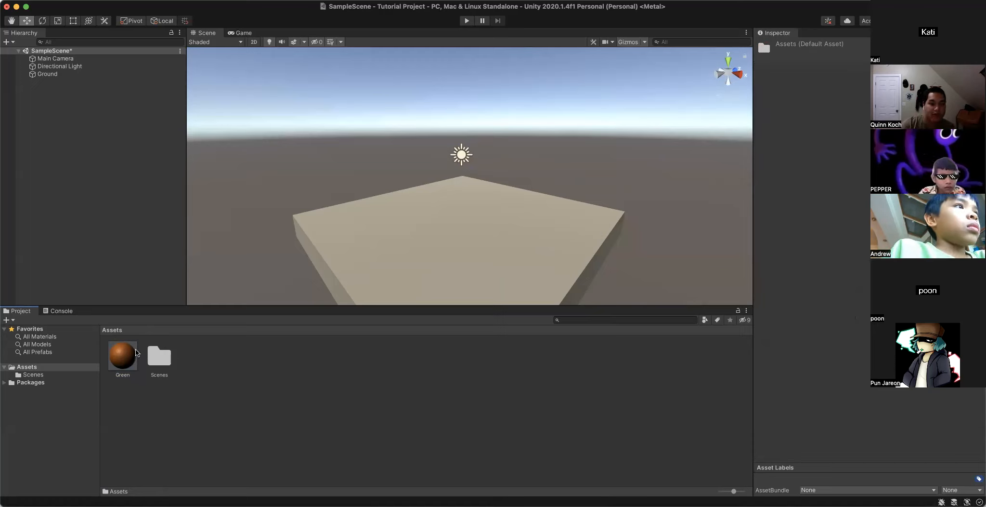
{"action": "left_click", "coordinate": [126, 359]}
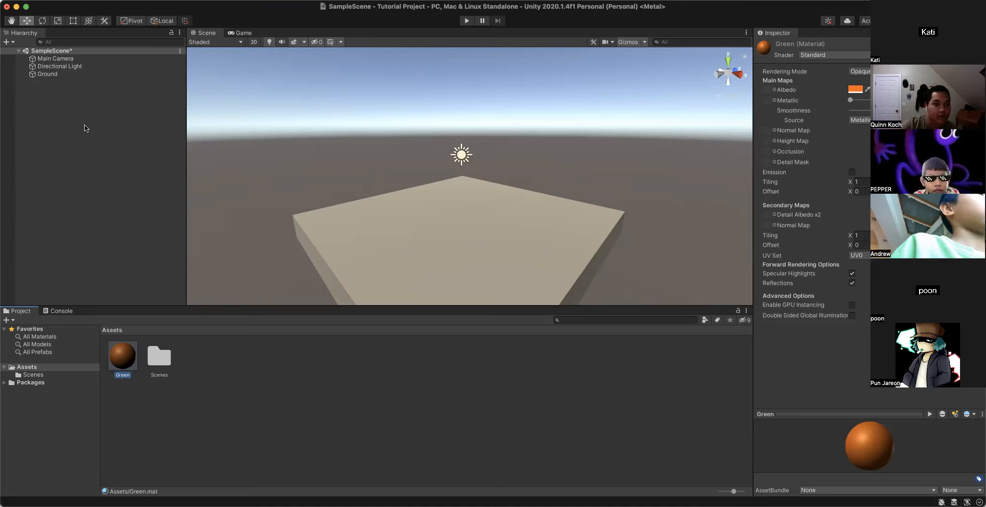
- Apply the Green material to the Ground slab in the scene
{"action": "left_click_drag", "start_coordinate": [101, 99], "coordinate": [449, 235]}
{"action": "left_click_drag", "start_coordinate": [302, 295], "coordinate": [447, 236]}
{"action": "scroll", "coordinate": [466, 240], "scroll_direction": "down", "scroll_amount": 5}
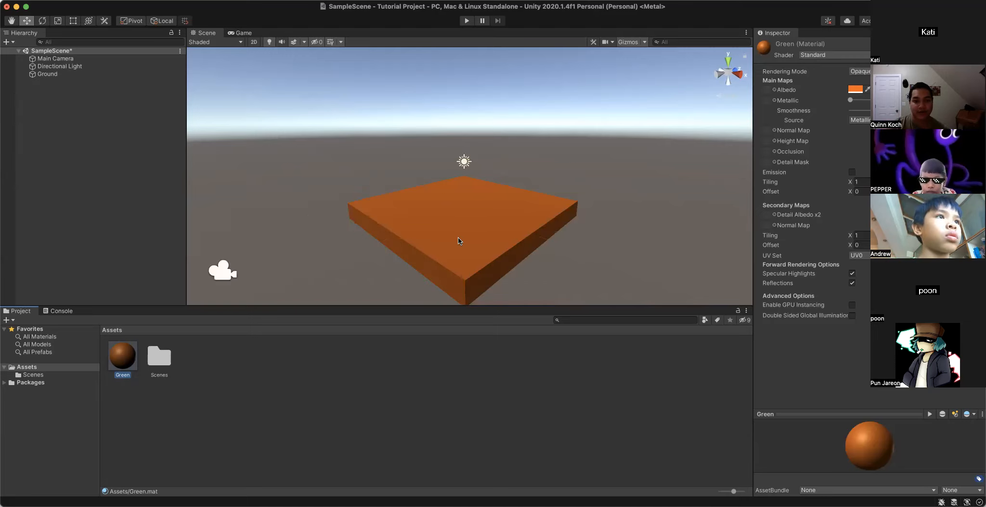
{"action": "scroll", "coordinate": [460, 241], "scroll_direction": "up", "scroll_amount": 5}
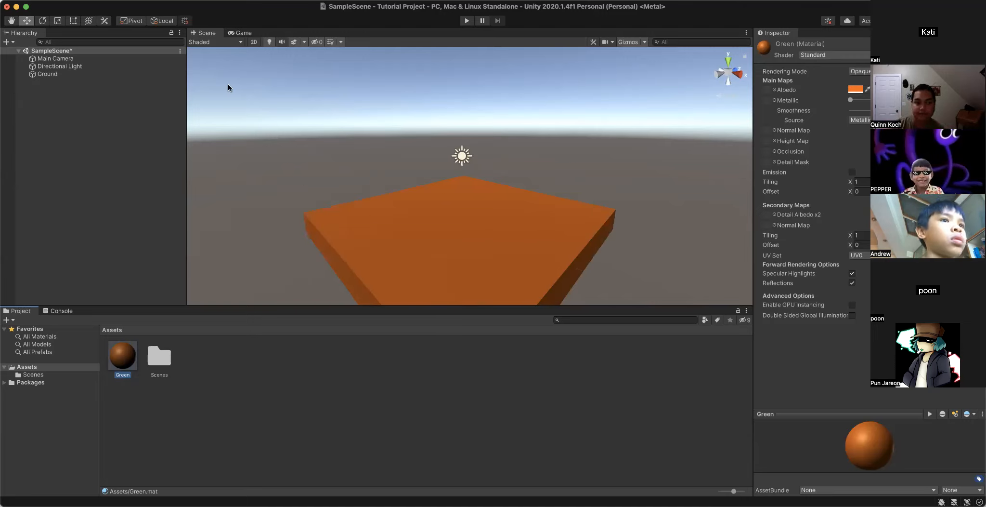
- Adjust the Green material's albedo through brown to a deeper reddish orange, and check the colour on the slab
{"action": "left_click", "coordinate": [854, 89]}
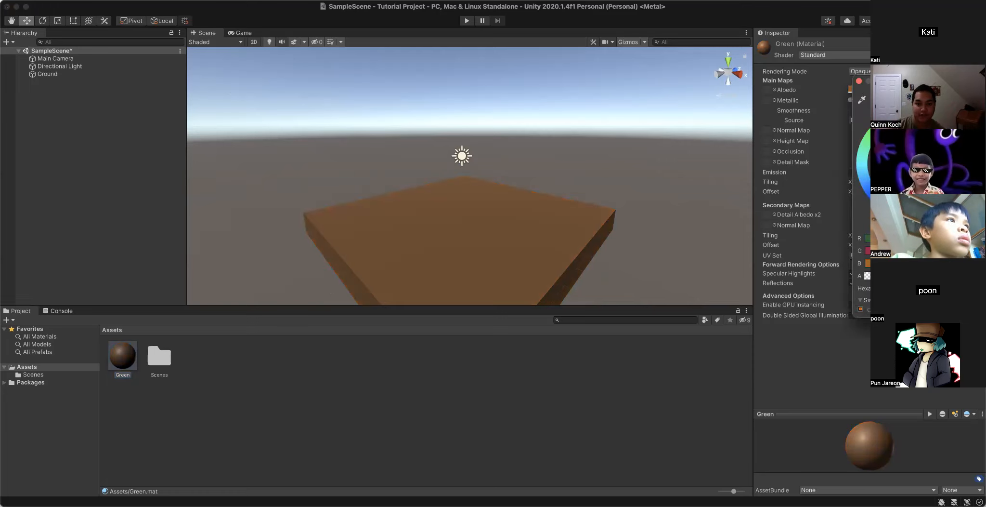
{"action": "left_click_drag", "start_coordinate": [930, 190], "coordinate": [953, 146]}
{"action": "left_click", "coordinate": [859, 82]}
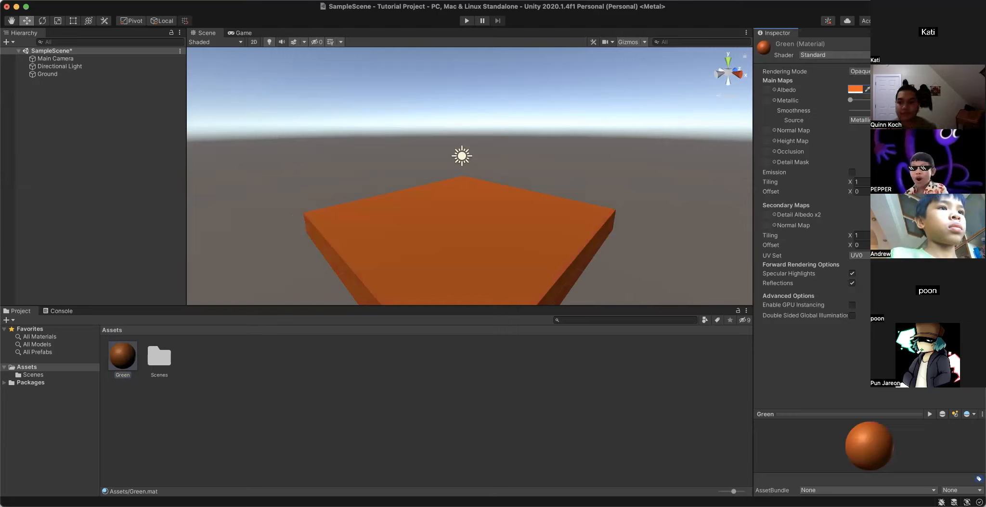
{"action": "scroll", "coordinate": [531, 227], "scroll_direction": "down", "scroll_amount": 3}
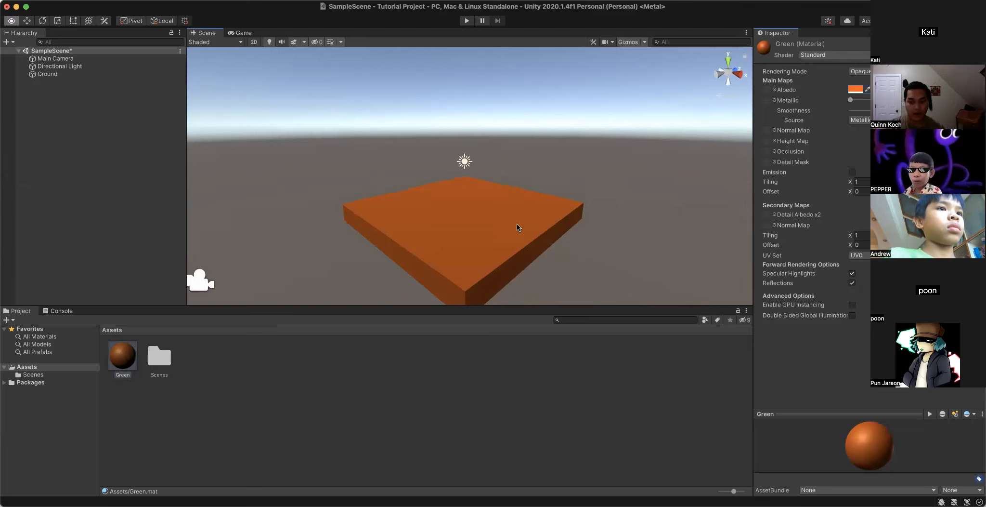
{"action": "right_click_drag", "start_coordinate": [519, 224], "coordinate": [546, 259]}
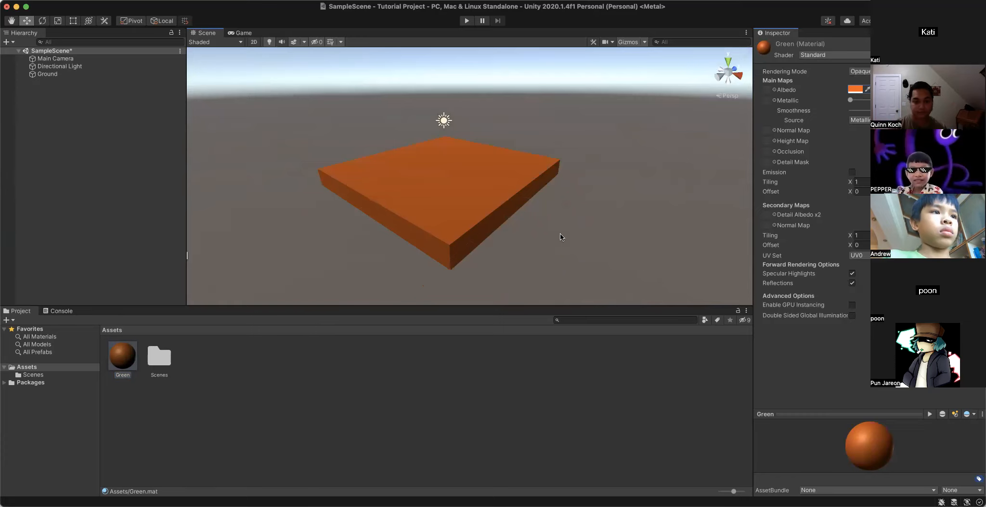
{"action": "left_click", "coordinate": [559, 236]}
{"action": "scroll", "coordinate": [560, 237], "scroll_direction": "up", "scroll_amount": 3}
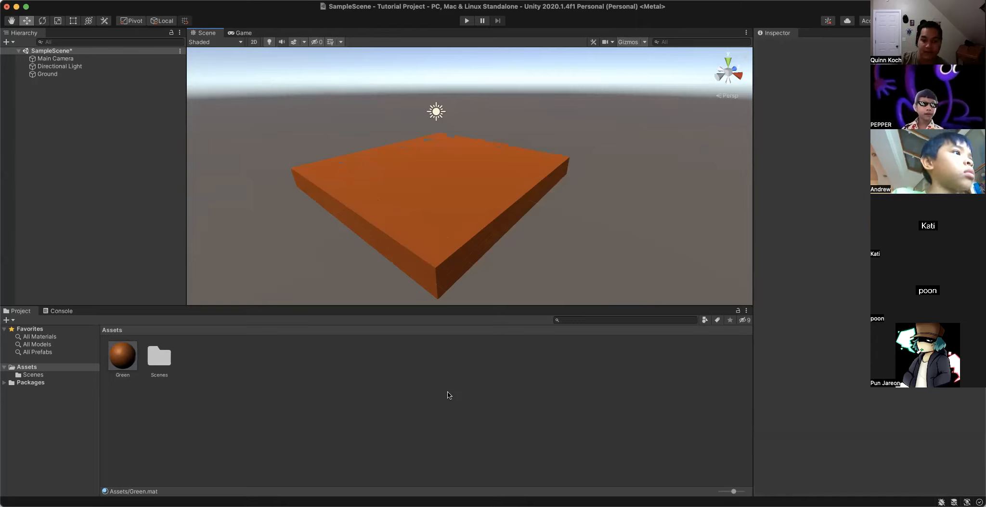
- Set the Green material's albedo to a slightly lighter orange and close the colour picker
{"action": "left_click", "coordinate": [126, 357]}
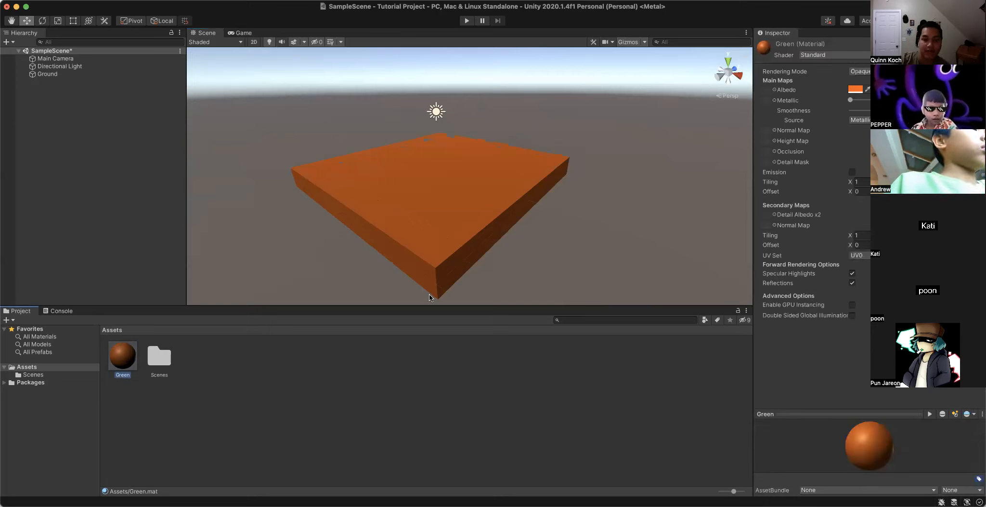
{"action": "left_click", "coordinate": [856, 90]}
{"action": "mouse_move", "coordinate": [955, 150]}
{"action": "left_mouse_down"}
{"action": "mouse_move", "coordinate": [896, 121]}
{"action": "mouse_move", "coordinate": [883, 199]}
{"action": "mouse_move", "coordinate": [956, 161]}
{"action": "mouse_move", "coordinate": [955, 150]}
{"action": "left_mouse_up"}
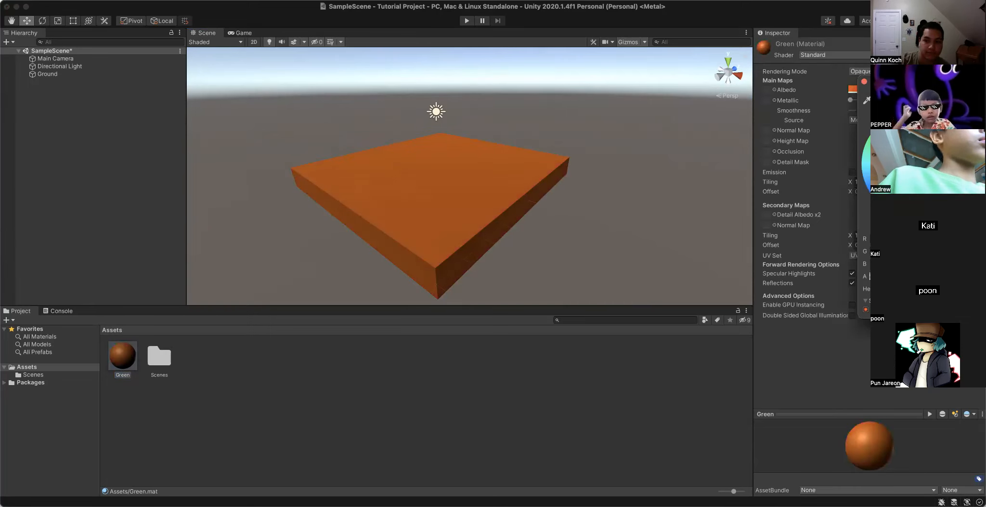
{"action": "left_click", "coordinate": [864, 82]}
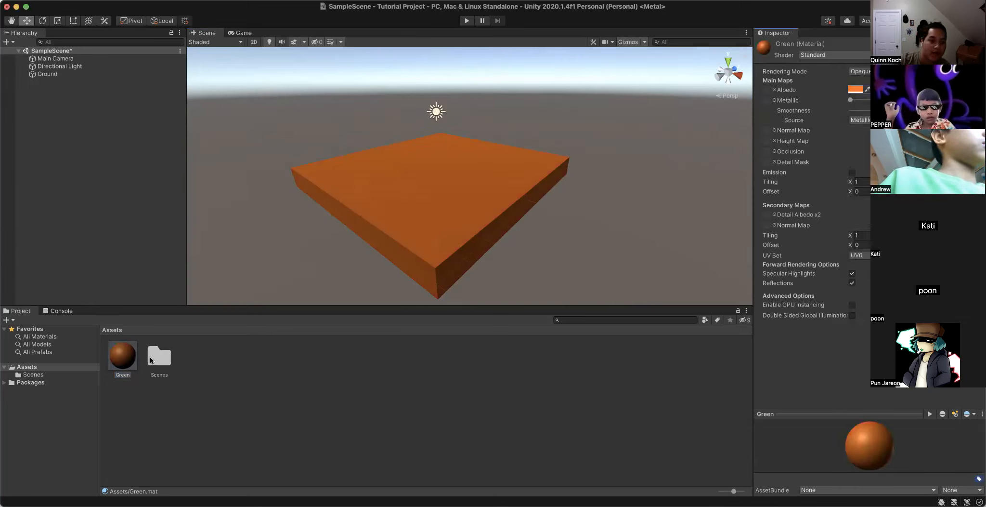
- Apply the recoloured Green material to the Ground slab again
{"action": "left_click", "coordinate": [125, 389]}
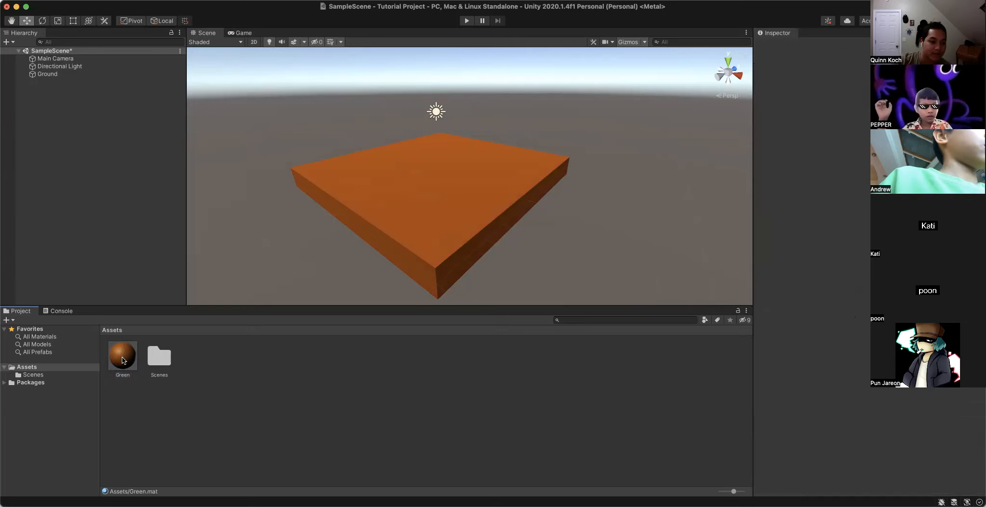
{"action": "left_click", "coordinate": [128, 356]}
{"action": "left_click_drag", "start_coordinate": [128, 355], "coordinate": [450, 189]}
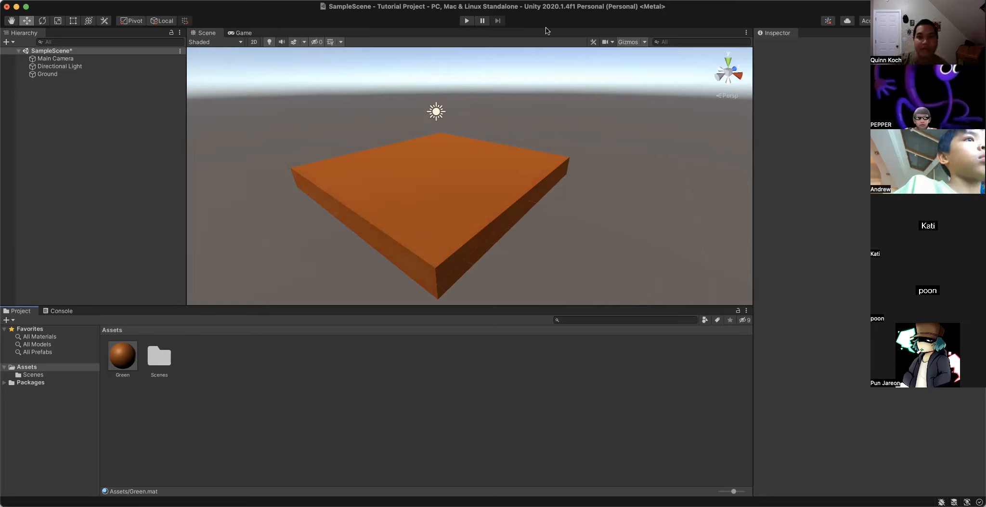
{"action": "scroll", "coordinate": [412, 206], "scroll_direction": "up", "scroll_amount": 3}
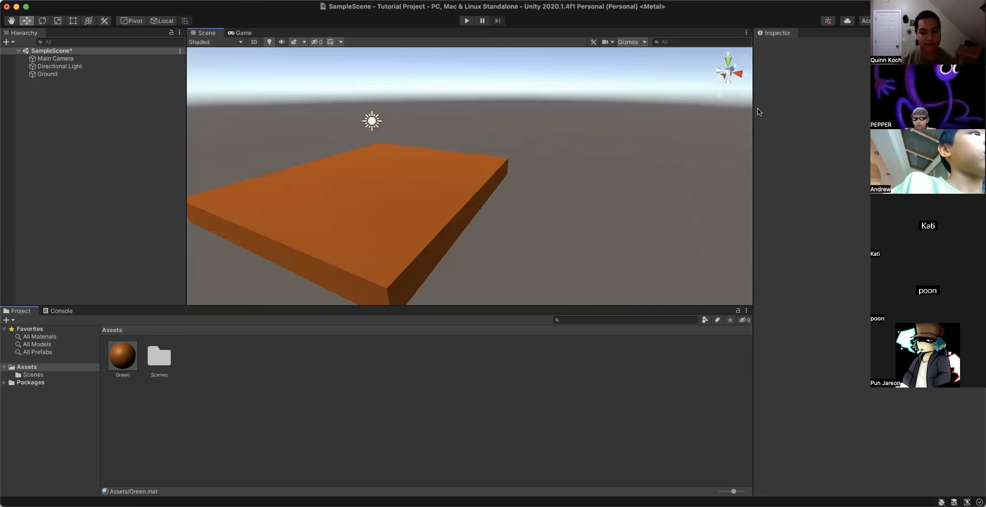
{"action": "scroll", "coordinate": [667, 133], "scroll_direction": "down", "scroll_amount": 3}
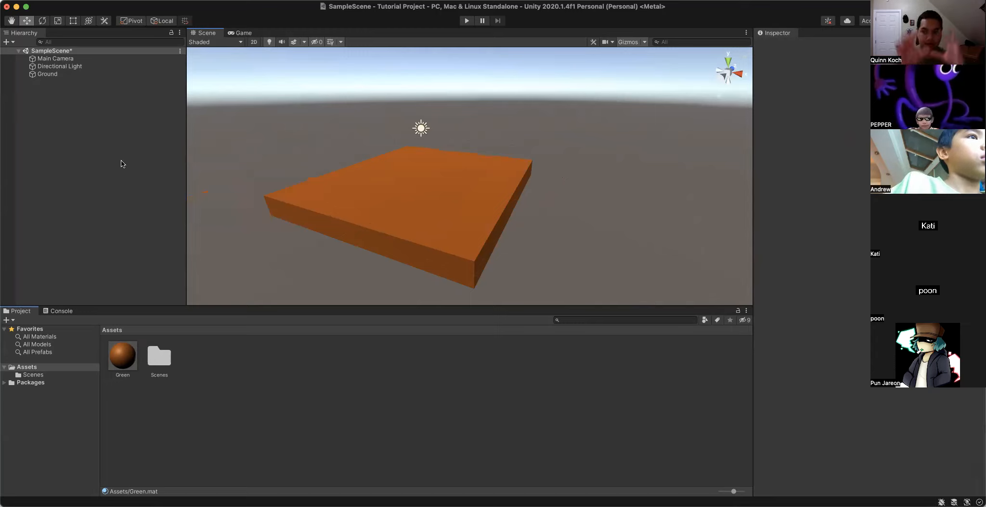
- Add a sphere to the scene and move it above the far part of the Ground slab
{"action": "left_click", "coordinate": [7, 43]}
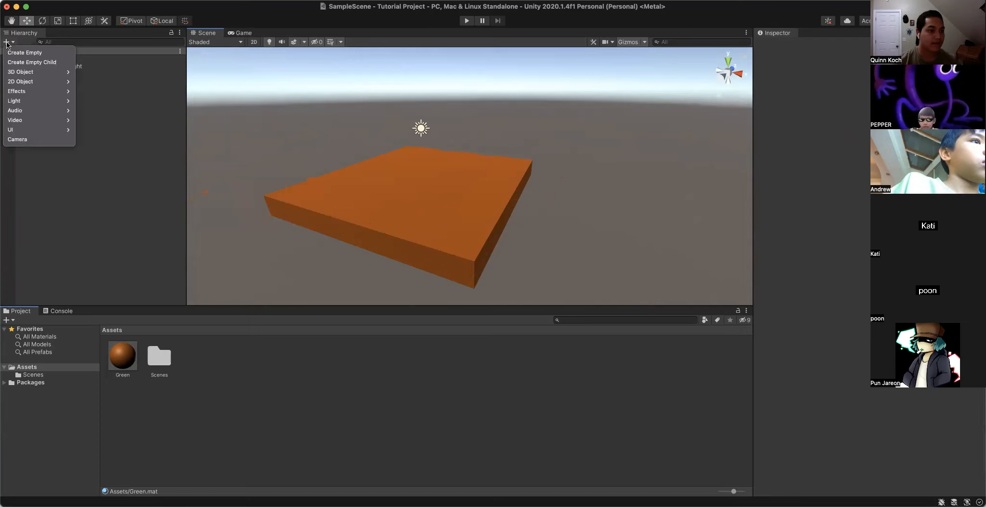
{"action": "mouse_move", "coordinate": [26, 75]}
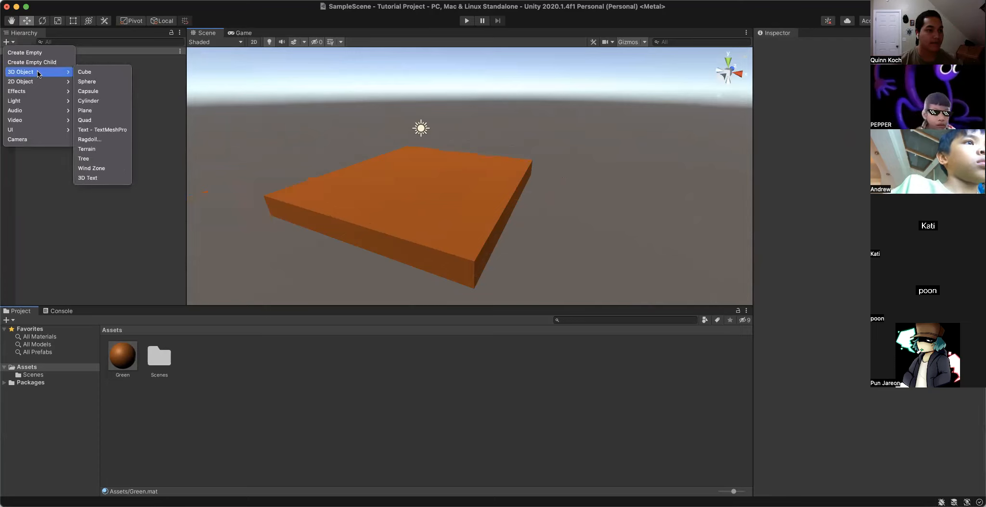
{"action": "left_click", "coordinate": [98, 83]}
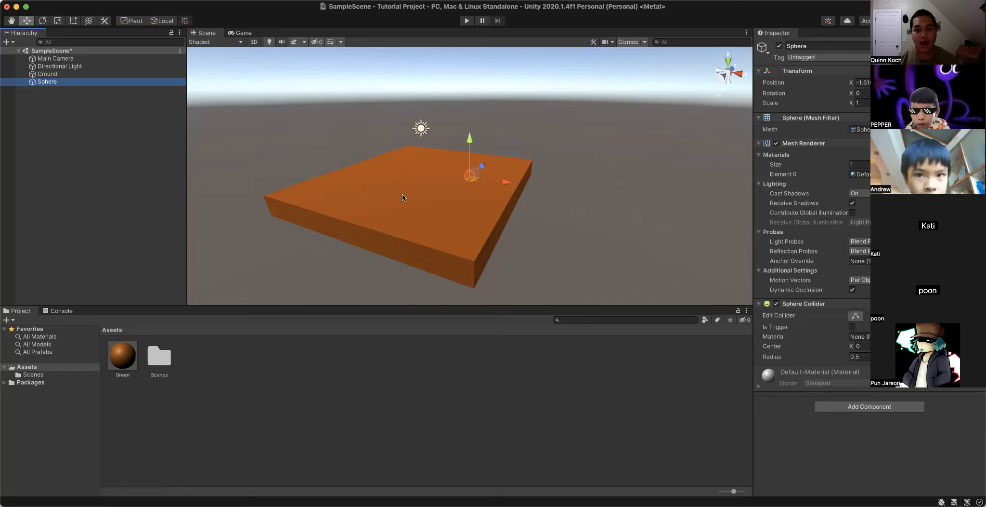
{"action": "scroll", "coordinate": [403, 197], "scroll_direction": "up", "scroll_amount": 2}
{"action": "scroll", "coordinate": [404, 197], "scroll_direction": "up", "scroll_amount": 1}
{"action": "scroll", "coordinate": [401, 196], "scroll_direction": "down", "scroll_amount": 2}
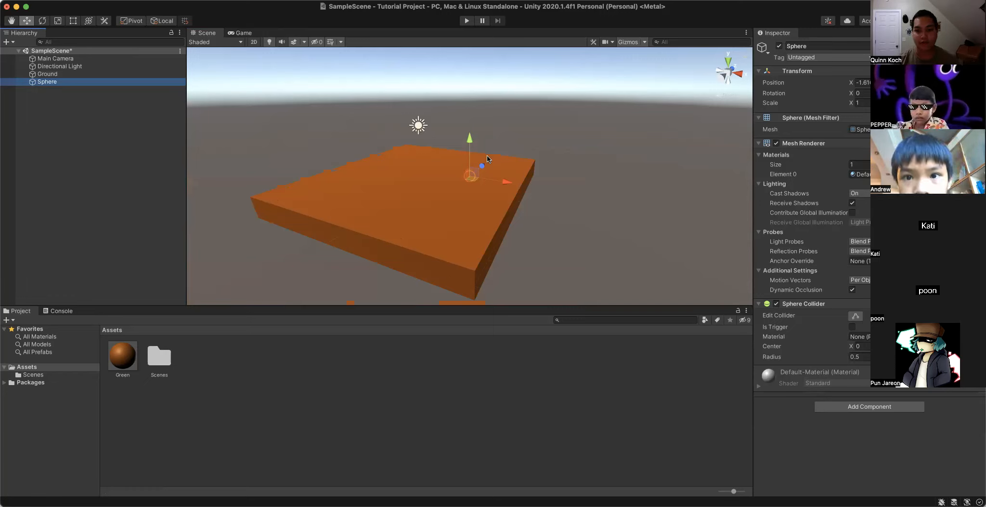
{"action": "left_click_drag", "start_coordinate": [467, 143], "coordinate": [432, 139]}
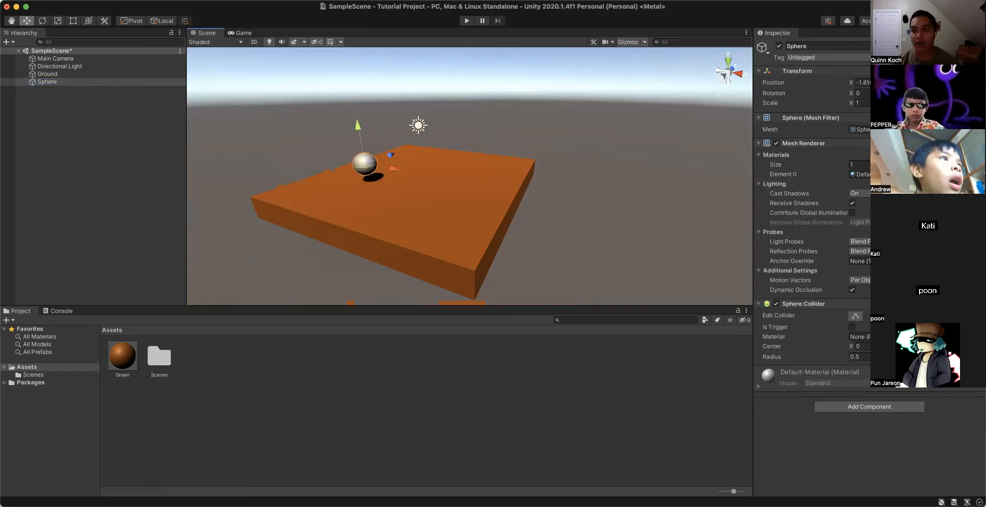
- Set the sphere's X position to 0 and lower it onto the slab's surface
{"action": "left_click", "coordinate": [863, 82]}
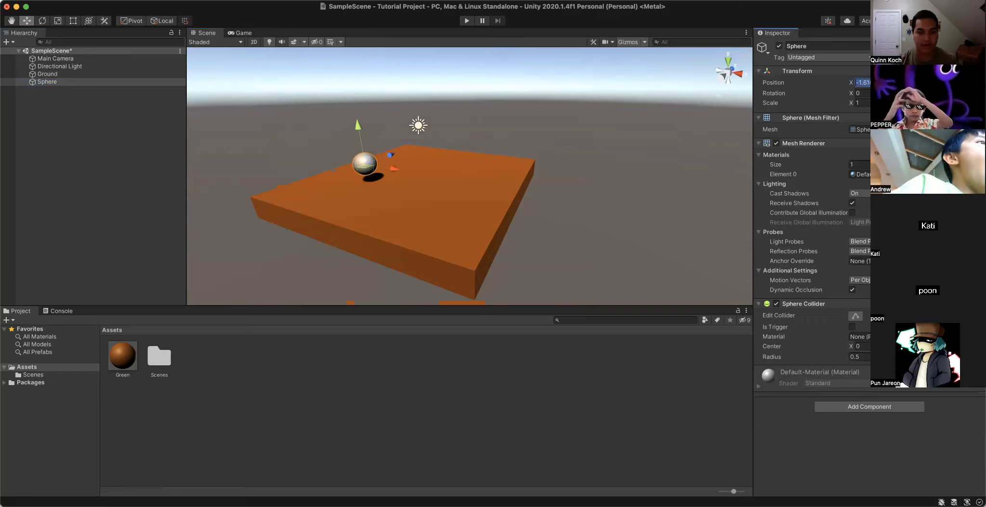
{"action": "type", "text": "0"}
{"action": "key", "text": "Return"}
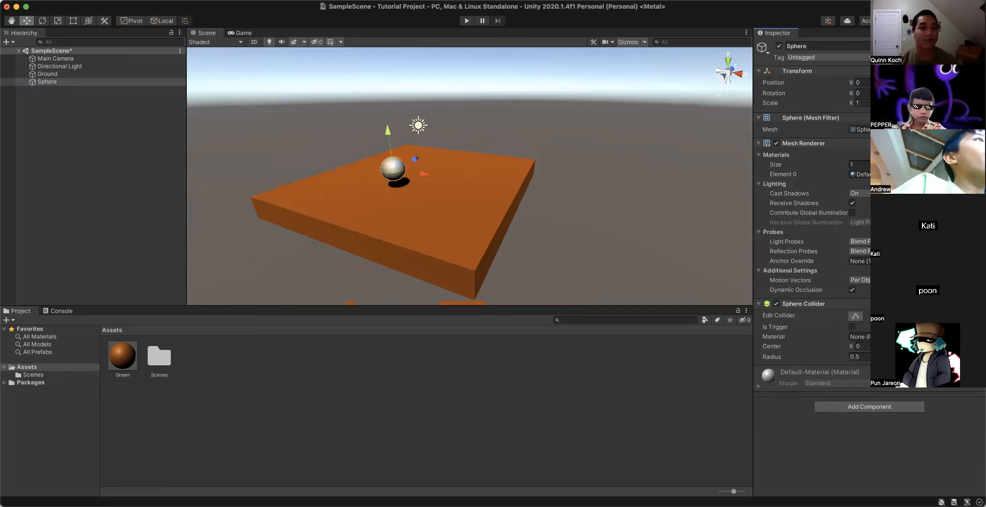
{"action": "left_click_drag", "start_coordinate": [388, 130], "coordinate": [389, 142]}
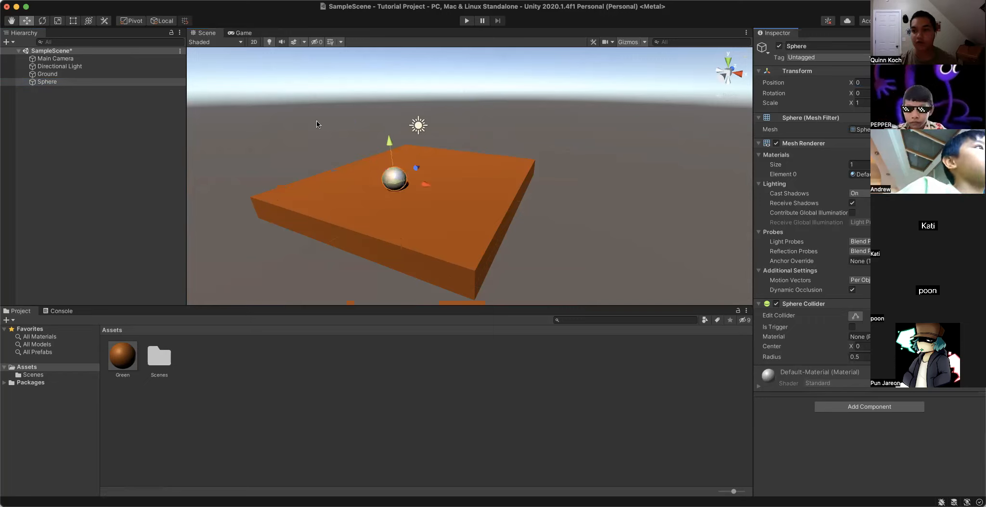
- Examine how the sphere sits on the slab from several distances and angles
{"action": "scroll", "coordinate": [317, 124], "scroll_direction": "down", "scroll_amount": 2}
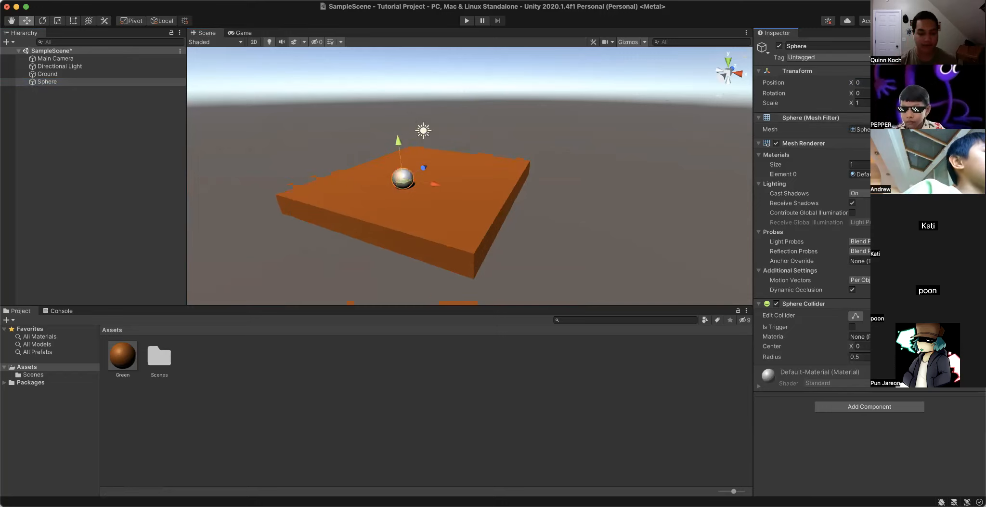
{"action": "scroll", "coordinate": [346, 110], "scroll_direction": "up", "scroll_amount": 3}
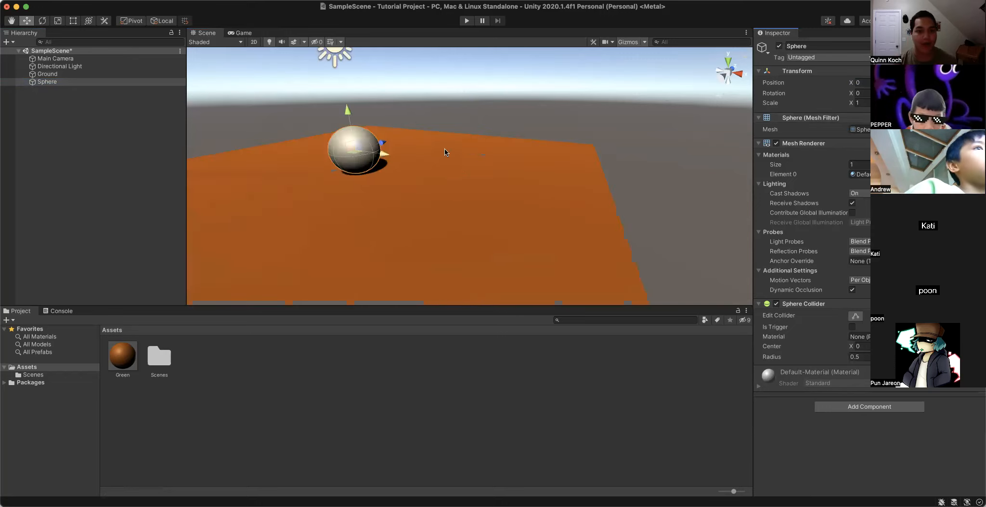
{"action": "left_click_drag", "start_coordinate": [331, 138], "coordinate": [473, 110], "text": "alt"}
{"action": "right_click_drag", "start_coordinate": [473, 111], "coordinate": [469, 107]}
{"action": "scroll", "coordinate": [534, 106], "scroll_direction": "up", "scroll_amount": 6}
{"action": "scroll", "coordinate": [535, 124], "scroll_direction": "down", "scroll_amount": 3}
{"action": "scroll", "coordinate": [529, 122], "scroll_direction": "down", "scroll_amount": 8}
{"action": "left_click_drag", "start_coordinate": [512, 127], "coordinate": [515, 29], "text": "alt"}
{"action": "left_click_drag", "start_coordinate": [486, 146], "coordinate": [79, 42], "text": "alt"}
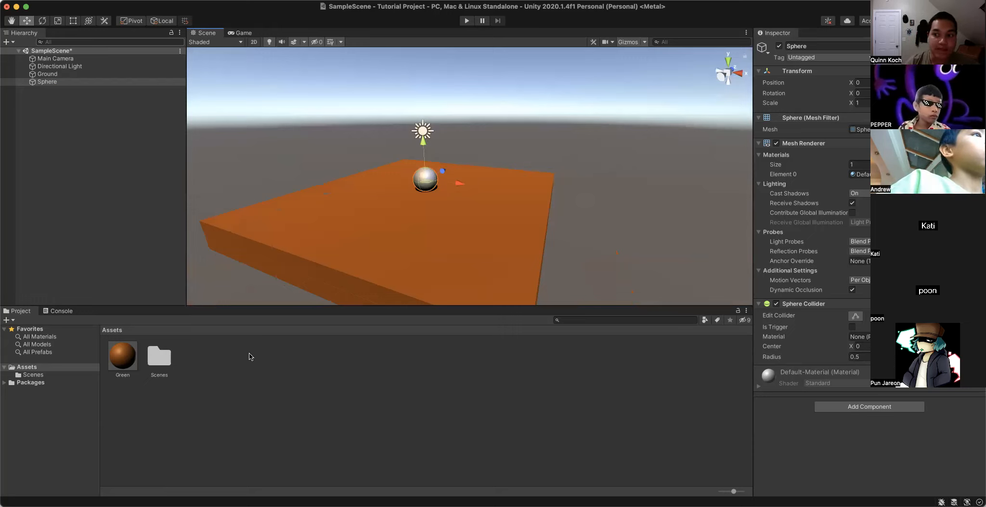
{"action": "left_click", "coordinate": [114, 359]}
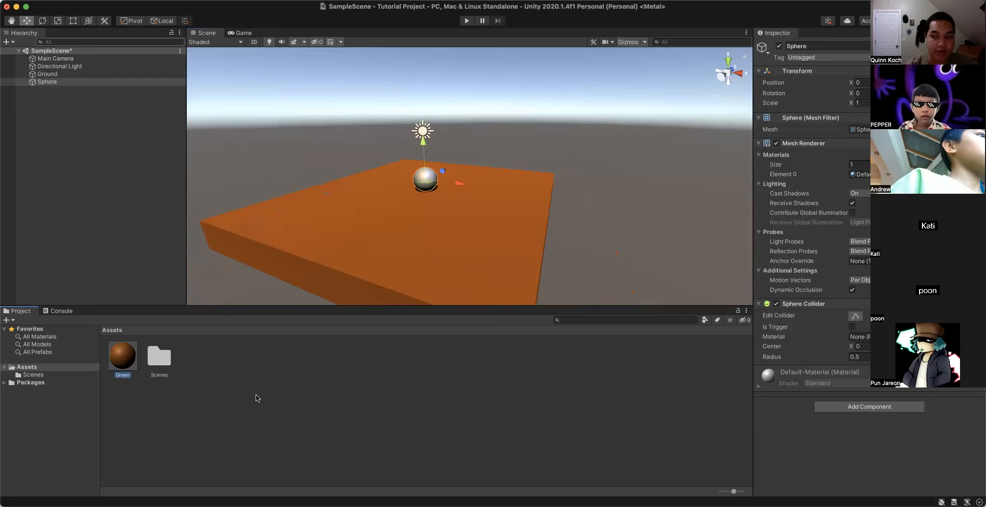
{"action": "left_click", "coordinate": [251, 391]}
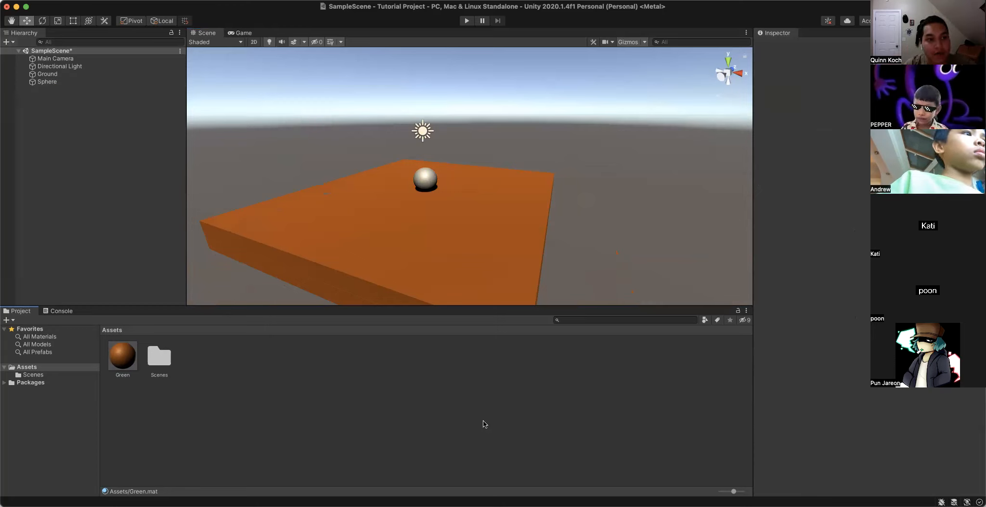
- Add a second sphere and place it above the slab, beside and nearer than the first sphere
{"action": "left_click", "coordinate": [7, 42]}
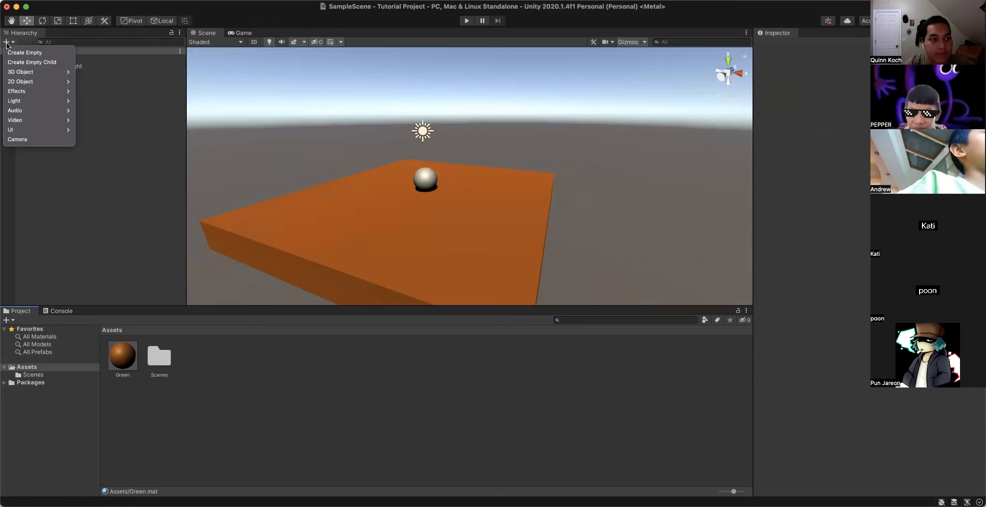
{"action": "mouse_move", "coordinate": [23, 73]}
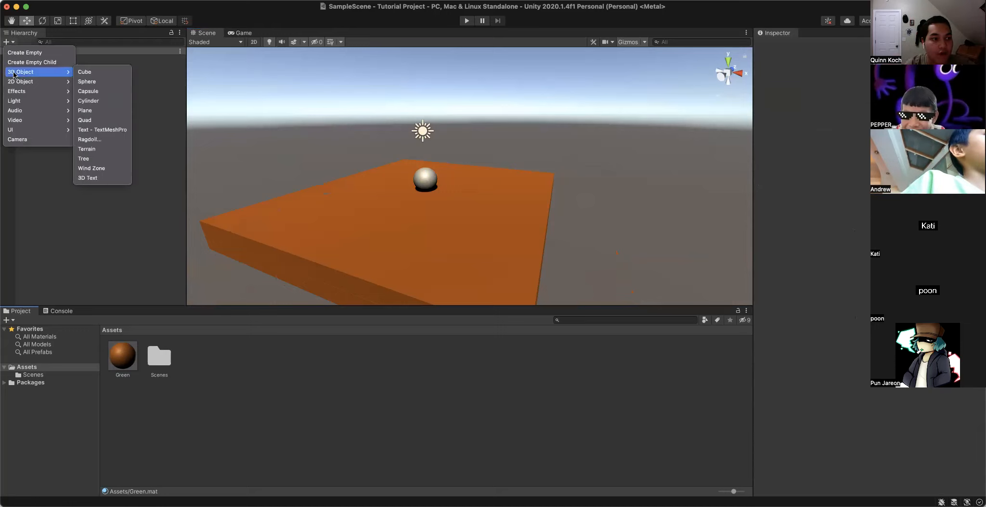
{"action": "left_click", "coordinate": [104, 83]}
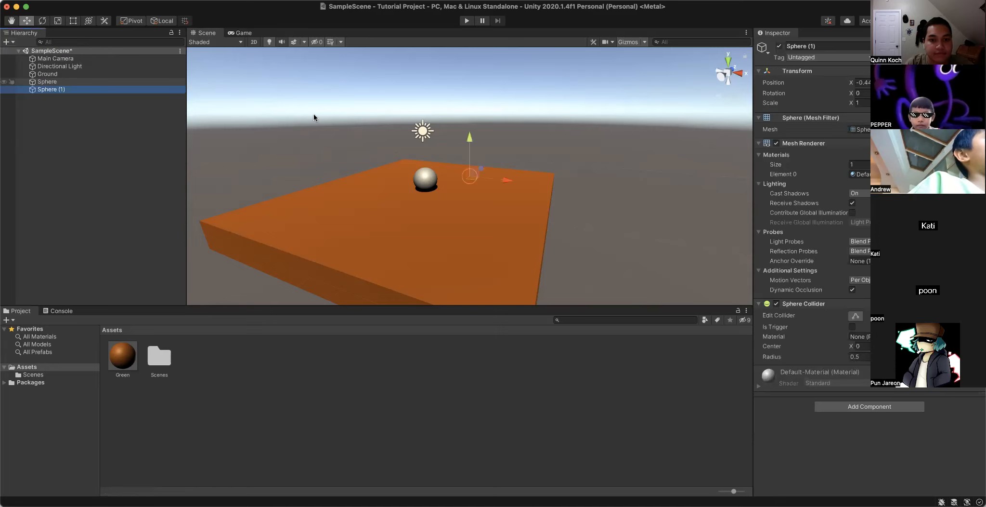
{"action": "left_click_drag", "start_coordinate": [479, 128], "coordinate": [480, 120]}
{"action": "left_click_drag", "start_coordinate": [483, 142], "coordinate": [432, 154]}
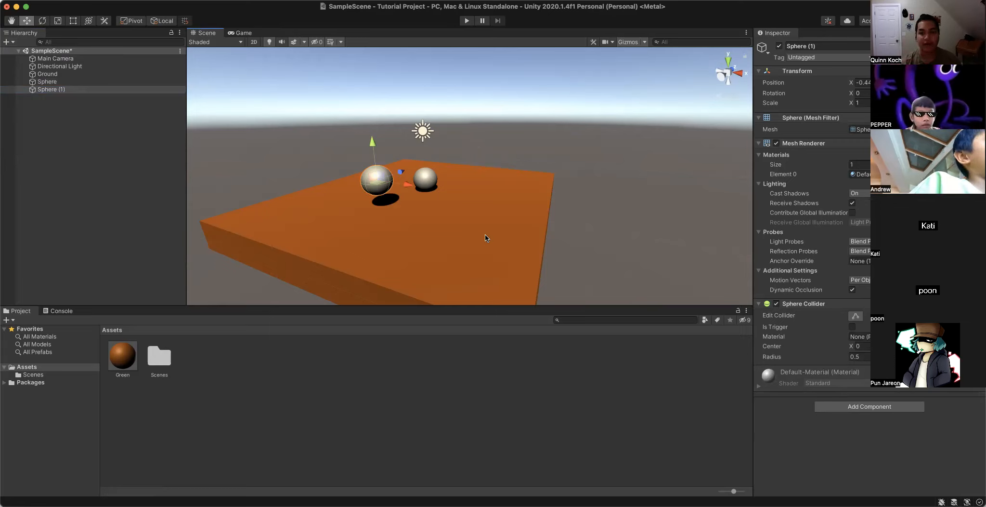
{"action": "left_click_drag", "start_coordinate": [402, 171], "coordinate": [374, 131]}
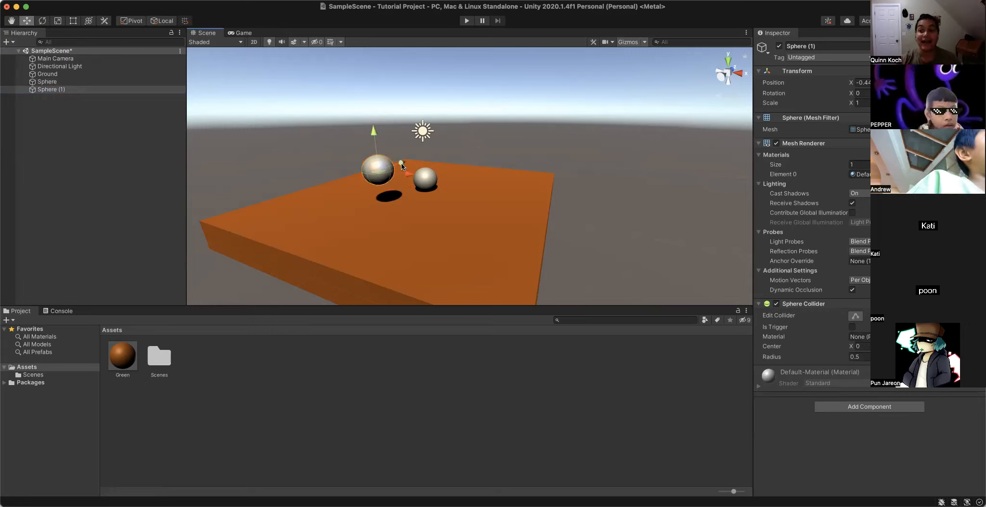
{"action": "left_click_drag", "start_coordinate": [402, 166], "coordinate": [360, 181]}
- Add a capsule to the scene and raise it high above the slab
{"action": "left_click", "coordinate": [7, 42]}
{"action": "mouse_move", "coordinate": [34, 88]}
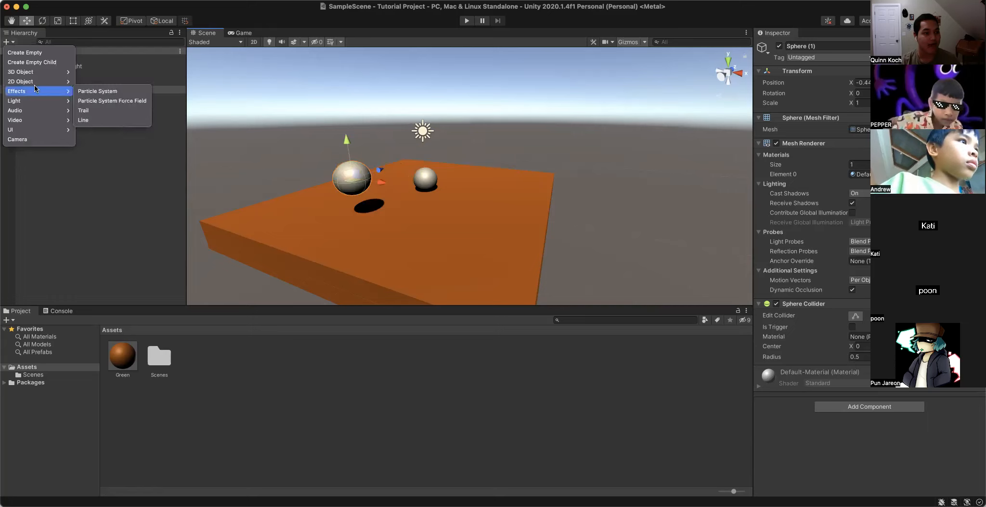
{"action": "mouse_move", "coordinate": [34, 71]}
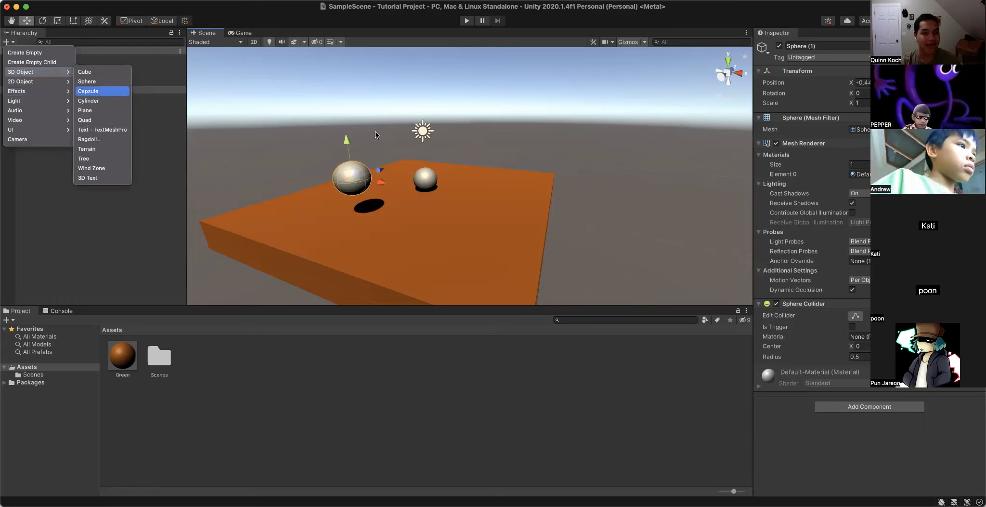
{"action": "left_click", "coordinate": [88, 91]}
{"action": "left_click_drag", "start_coordinate": [469, 140], "coordinate": [467, 89]}
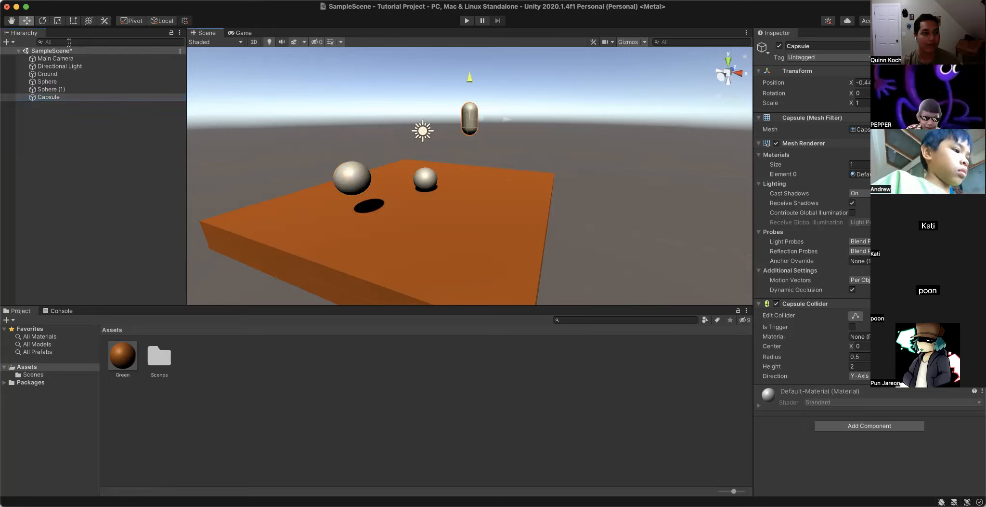
- Try out a Terrain object in the scene, view it beside the slab, and delete it
{"action": "left_click", "coordinate": [8, 42]}
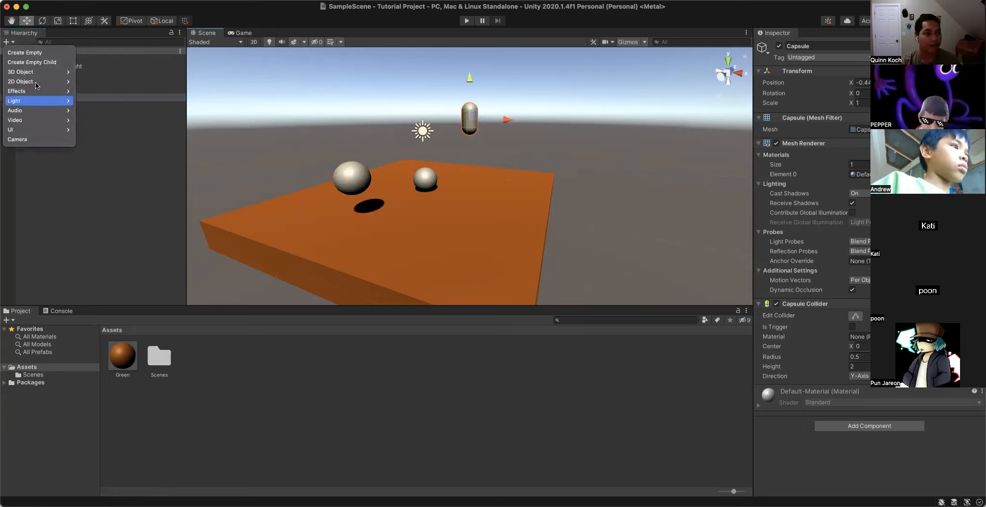
{"action": "mouse_move", "coordinate": [36, 72]}
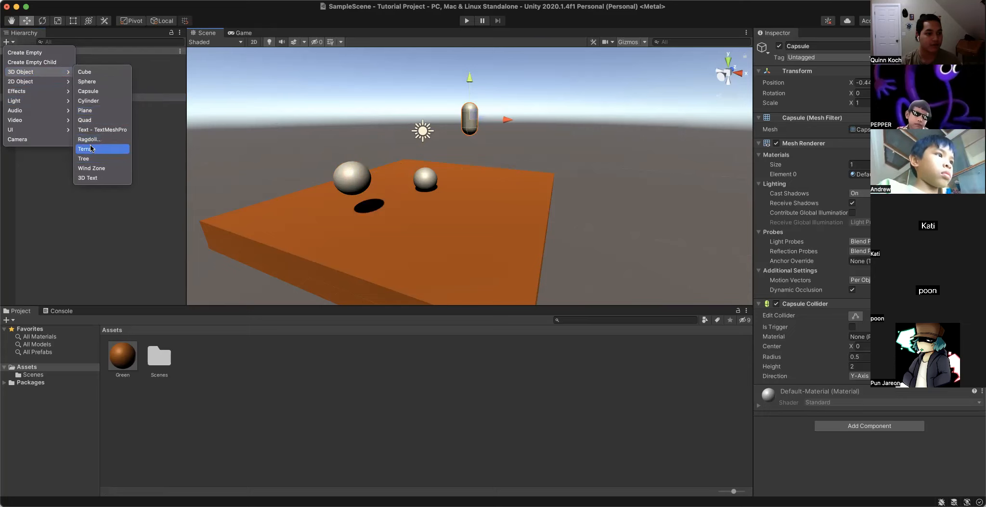
{"action": "left_click", "coordinate": [91, 149]}
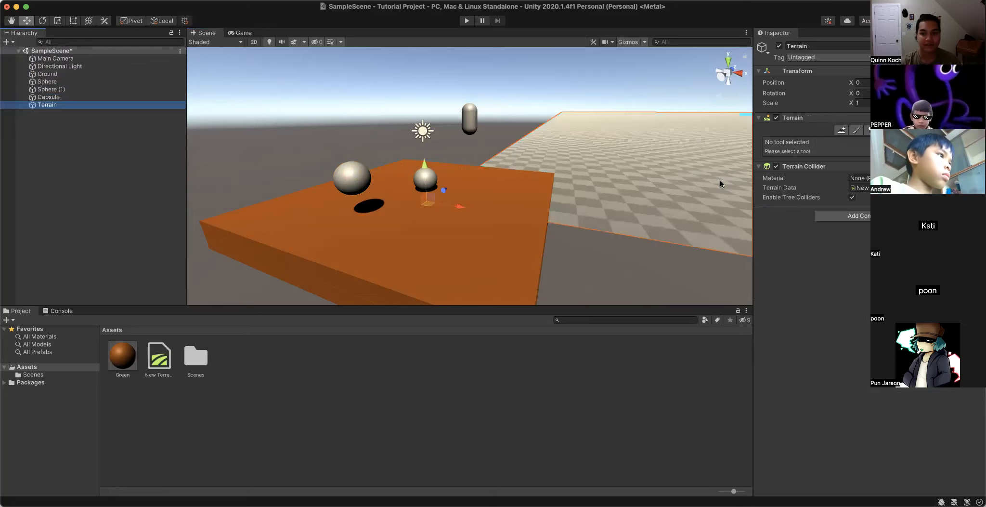
{"action": "scroll", "coordinate": [719, 180], "scroll_direction": "down", "scroll_amount": 5}
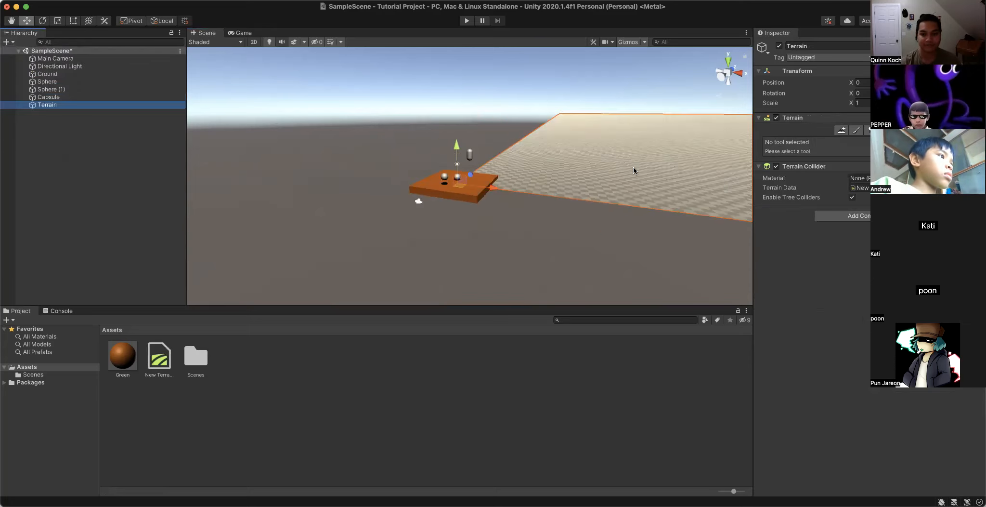
{"action": "key", "text": "super+BackSpace"}
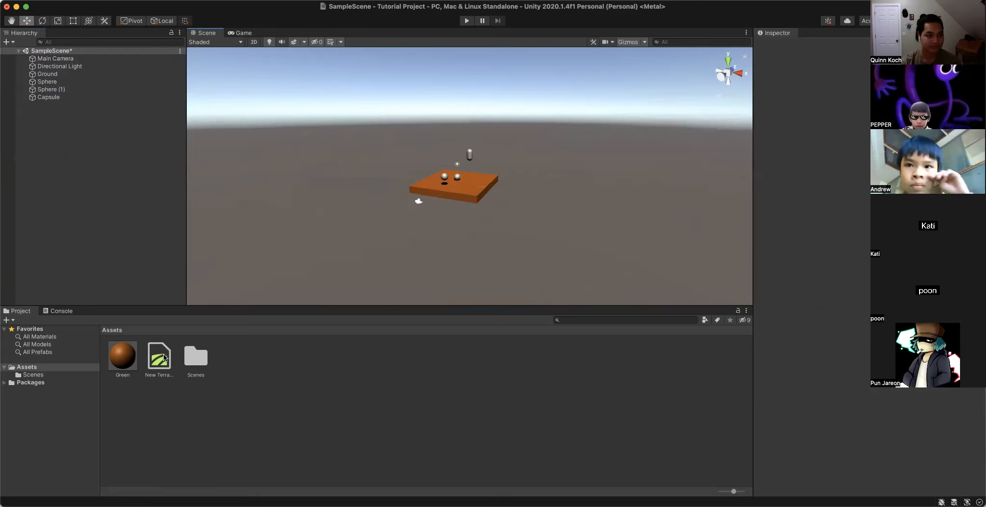
{"action": "left_click", "coordinate": [159, 357]}
{"action": "scroll", "coordinate": [698, 180], "scroll_direction": "up", "scroll_amount": 5}
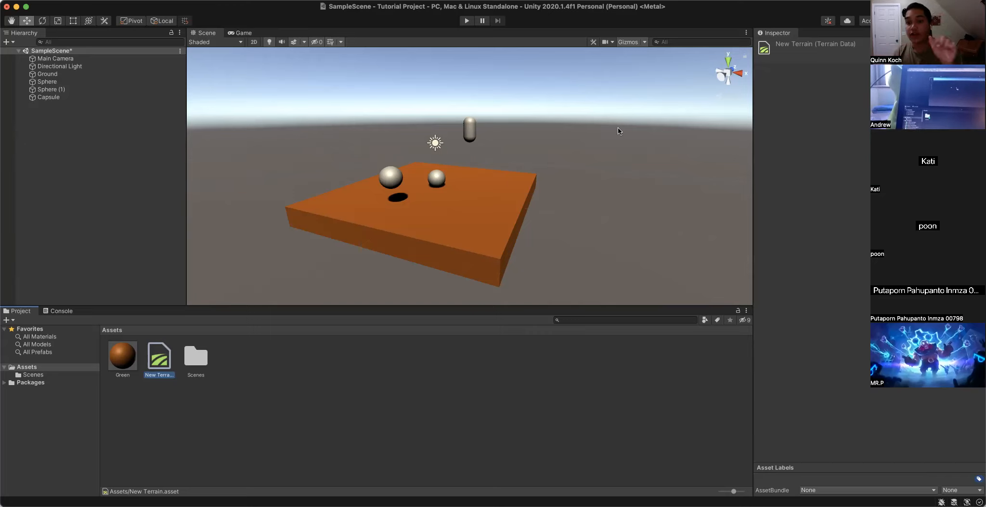
{"action": "right_click_drag", "start_coordinate": [341, 143], "coordinate": [359, 145]}
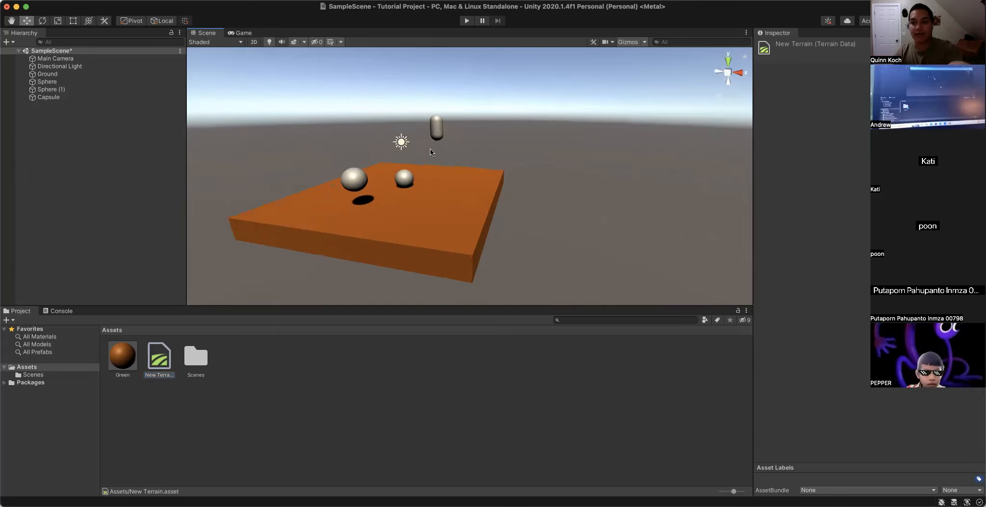
{"action": "right_click_drag", "start_coordinate": [496, 152], "coordinate": [230, 288]}
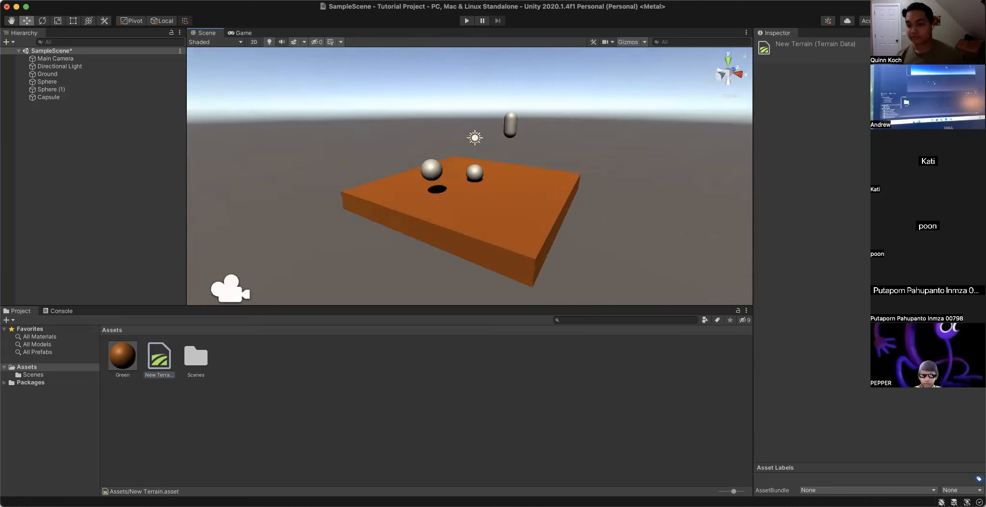
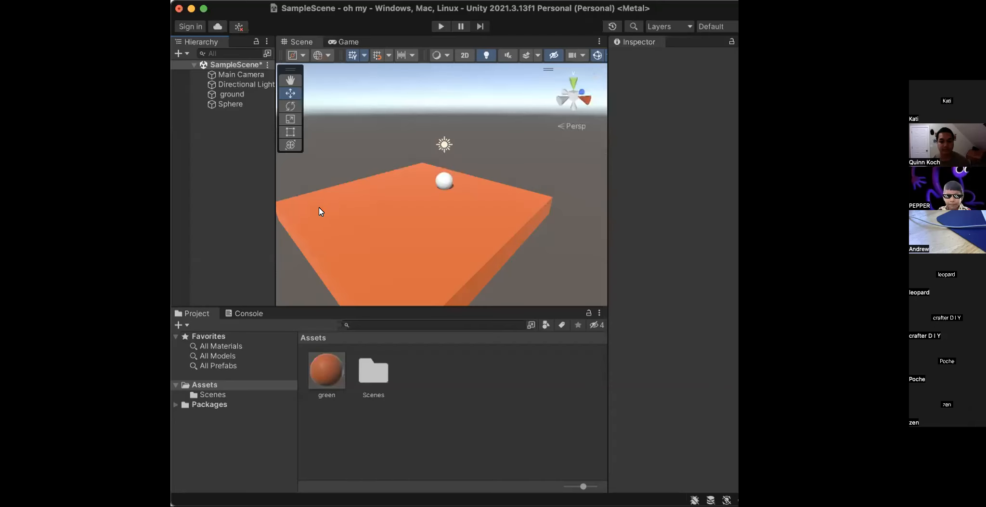
- Start adding a component to the ground slab, look through the component categories and open the Scripts category
{"action": "right_click_drag", "start_coordinate": [432, 117], "coordinate": [383, 148]}
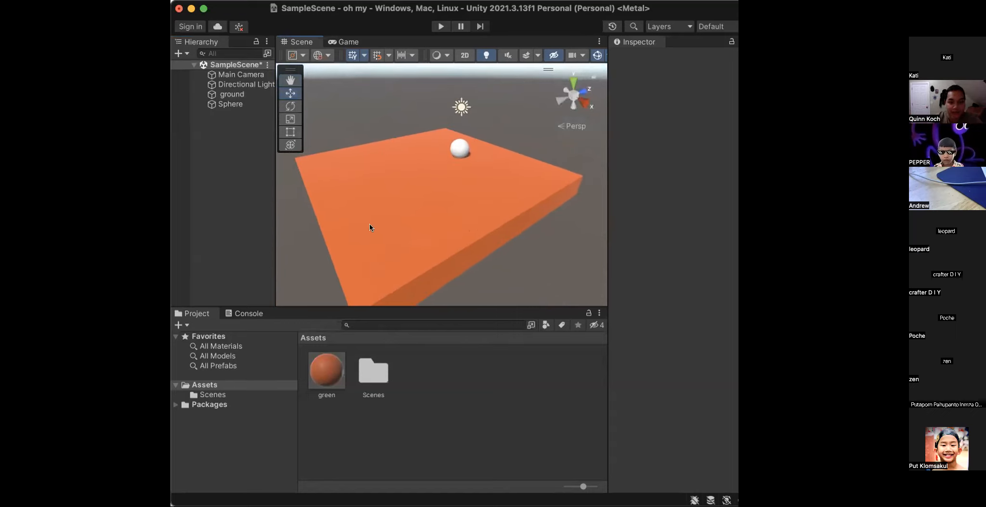
{"action": "left_click", "coordinate": [439, 275]}
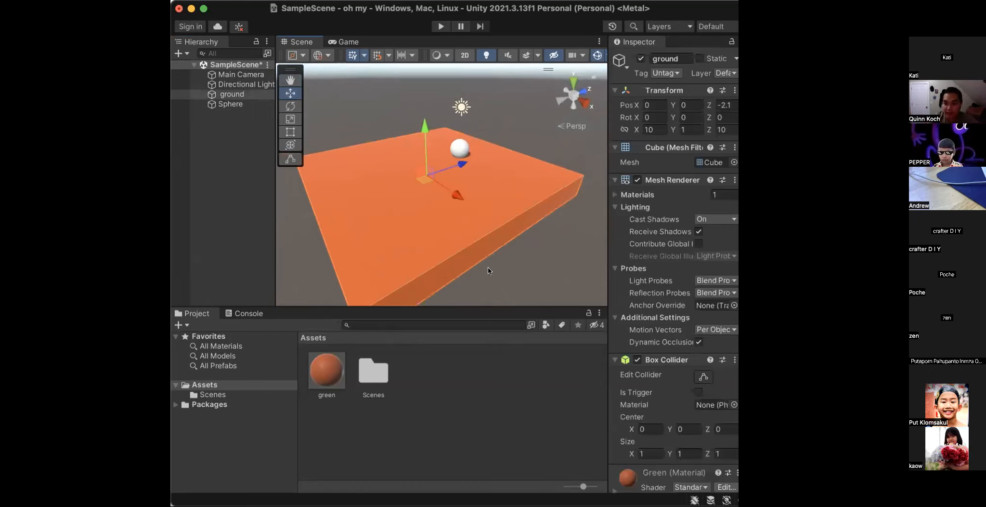
{"action": "scroll", "coordinate": [722, 210], "scroll_direction": "down", "scroll_amount": 2}
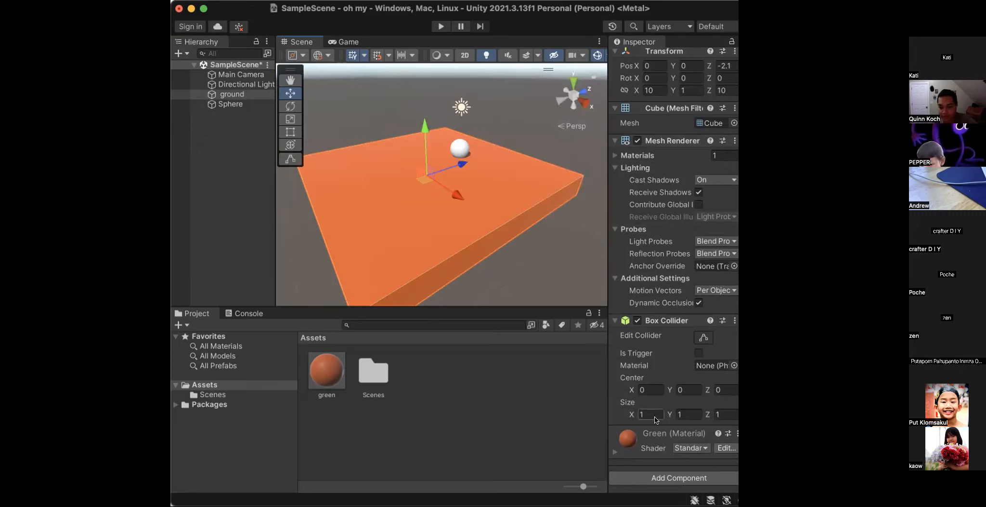
{"action": "left_click", "coordinate": [663, 478]}
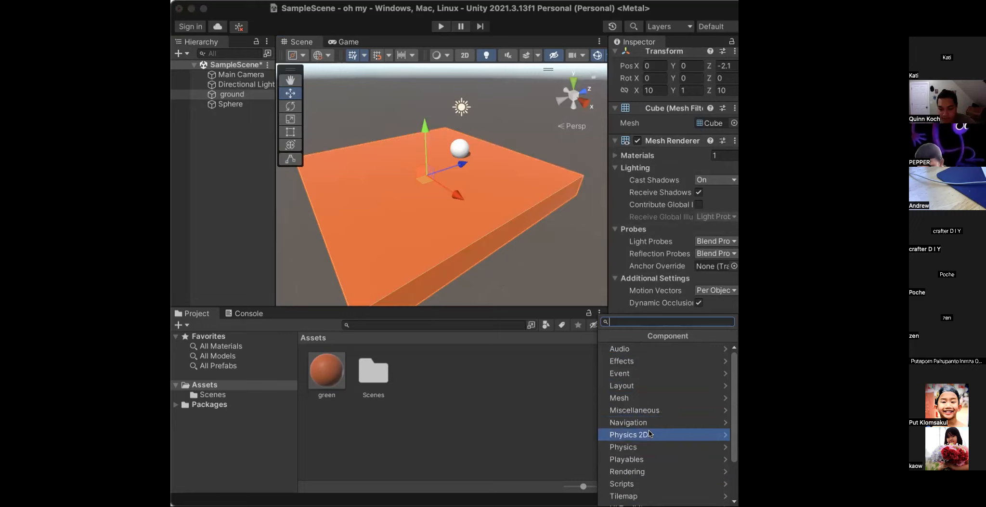
{"action": "scroll", "coordinate": [650, 439], "scroll_direction": "down", "scroll_amount": 1}
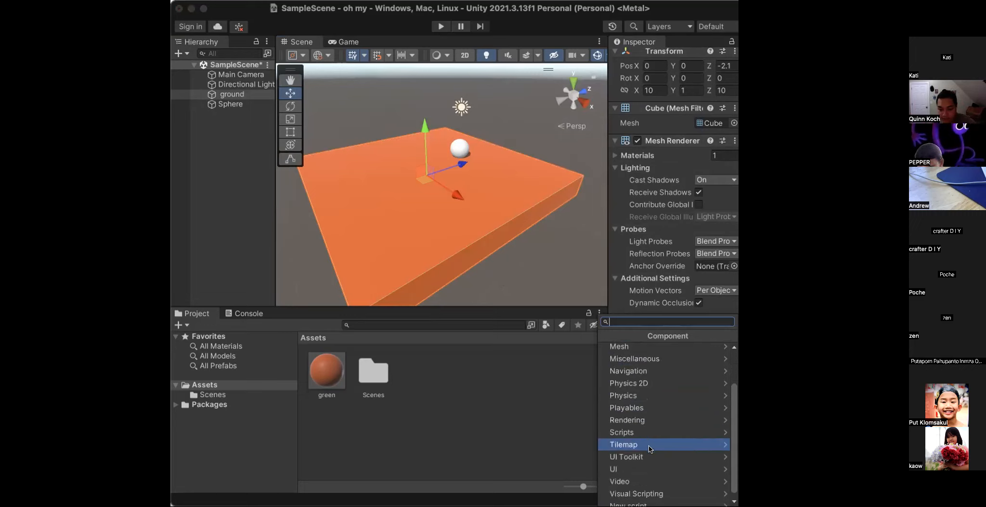
{"action": "scroll", "coordinate": [648, 449], "scroll_direction": "down", "scroll_amount": 1}
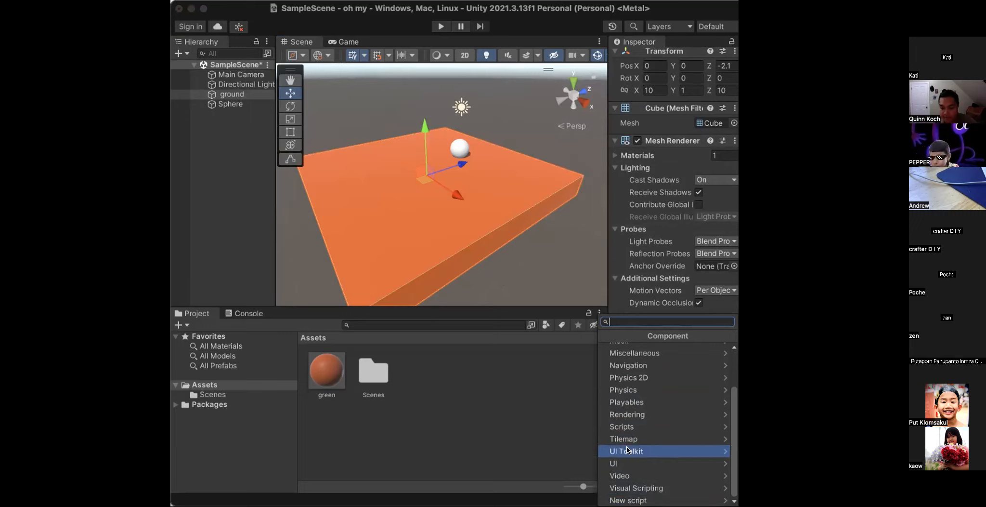
{"action": "scroll", "coordinate": [657, 442], "scroll_direction": "up", "scroll_amount": 2}
{"action": "scroll", "coordinate": [656, 441], "scroll_direction": "down", "scroll_amount": 2}
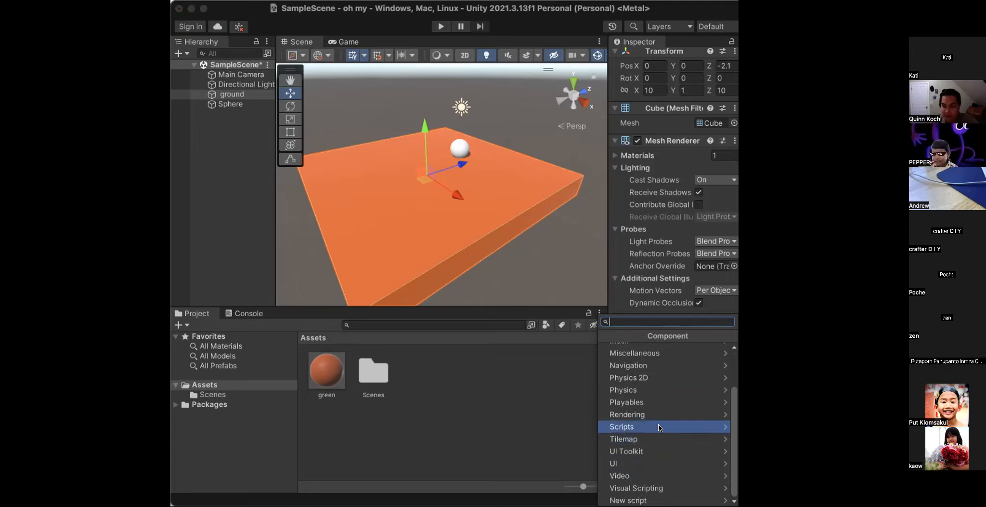
{"action": "left_click", "coordinate": [722, 426]}
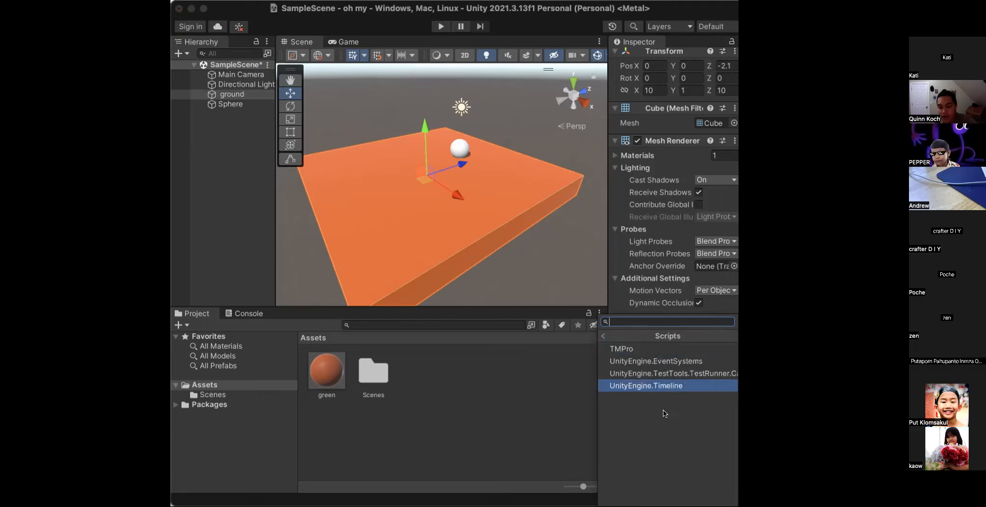
{"action": "key", "text": "Up"}
{"action": "key", "text": "Up"}
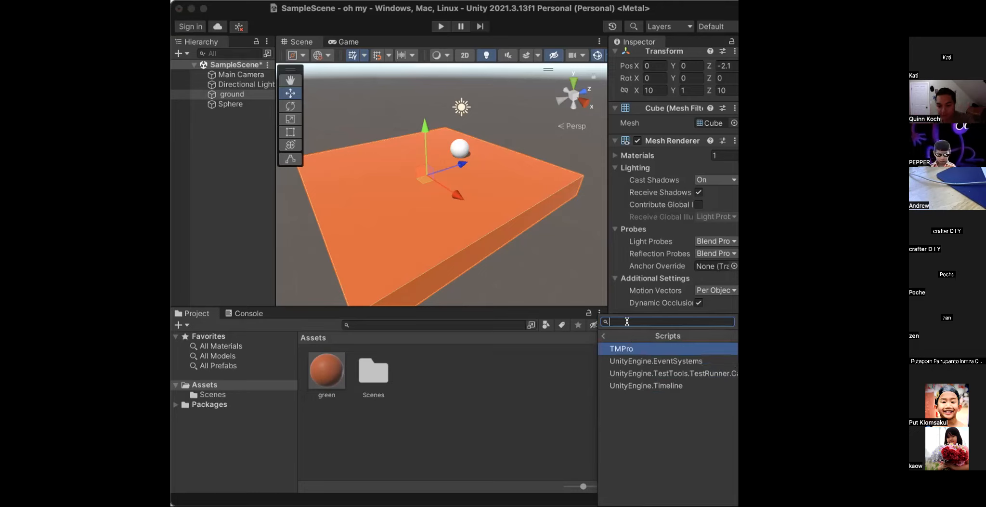
- Create a new script named pepper and attach it to the ground slab
{"action": "type", "text": "fghdk"}
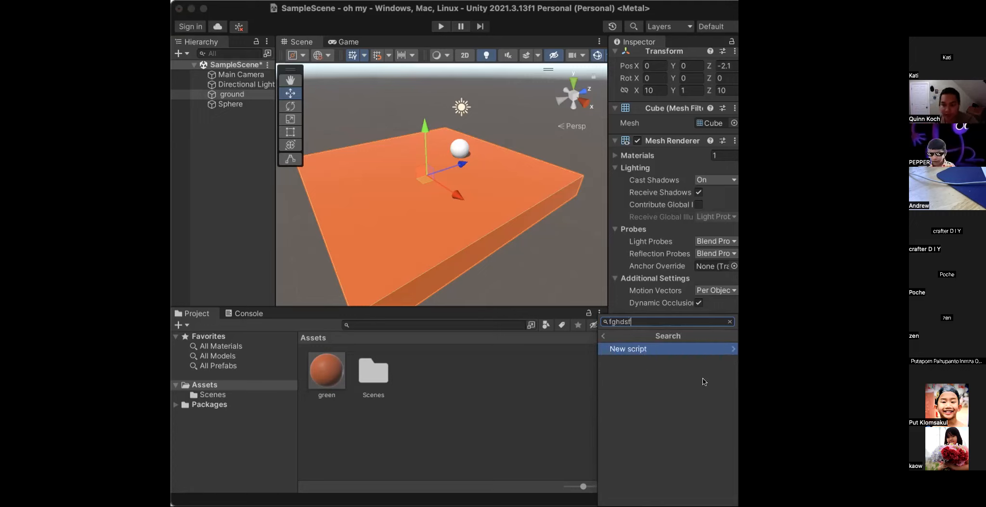
{"action": "left_click", "coordinate": [723, 349]}
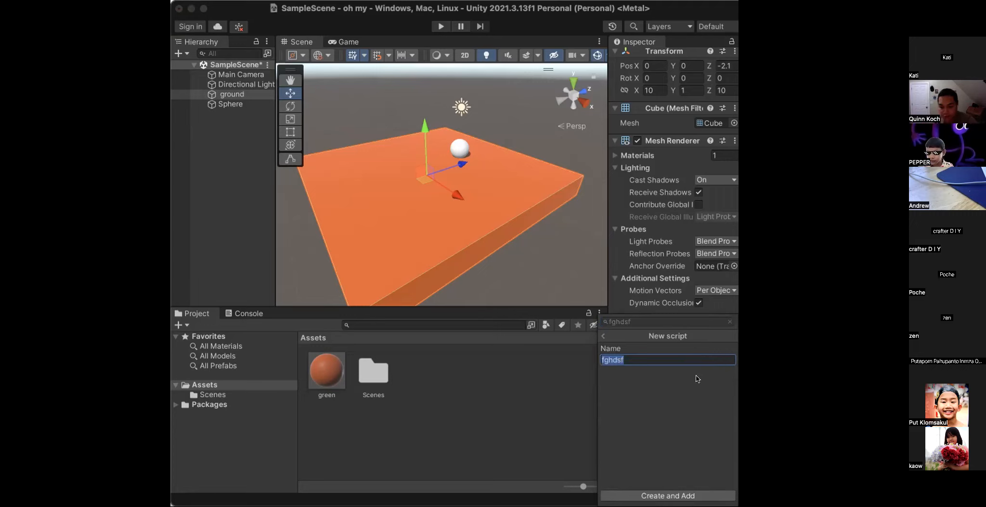
{"action": "key", "text": "BackSpace"}
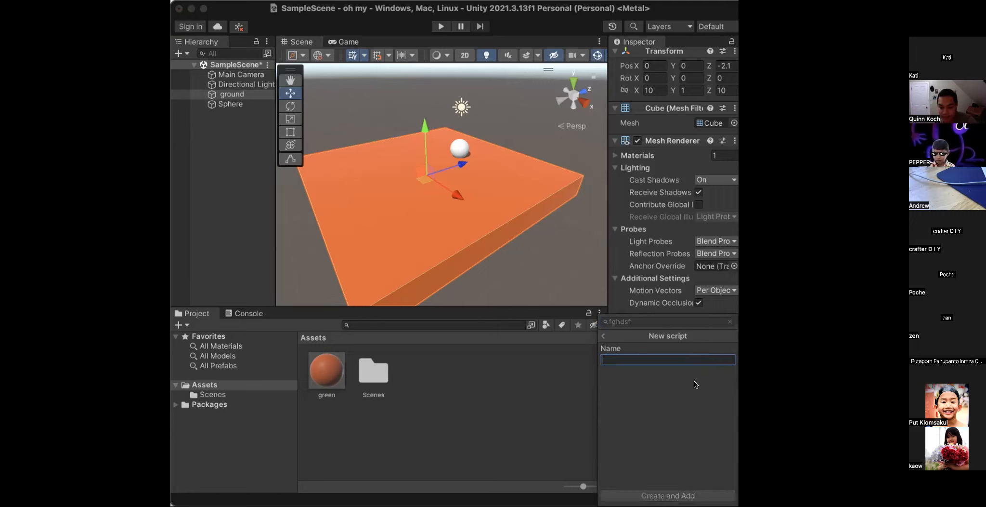
{"action": "type", "text": "pepper"}
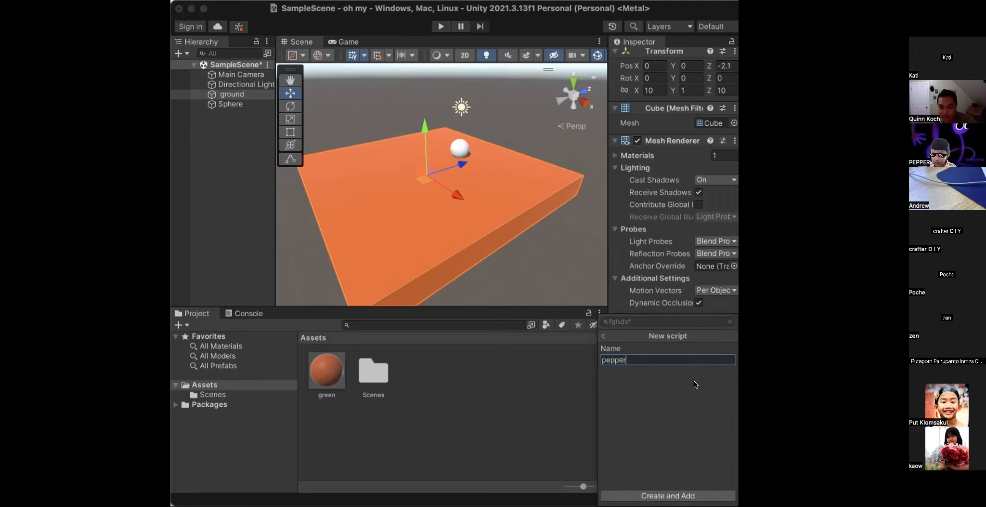
{"action": "left_click", "coordinate": [698, 495]}
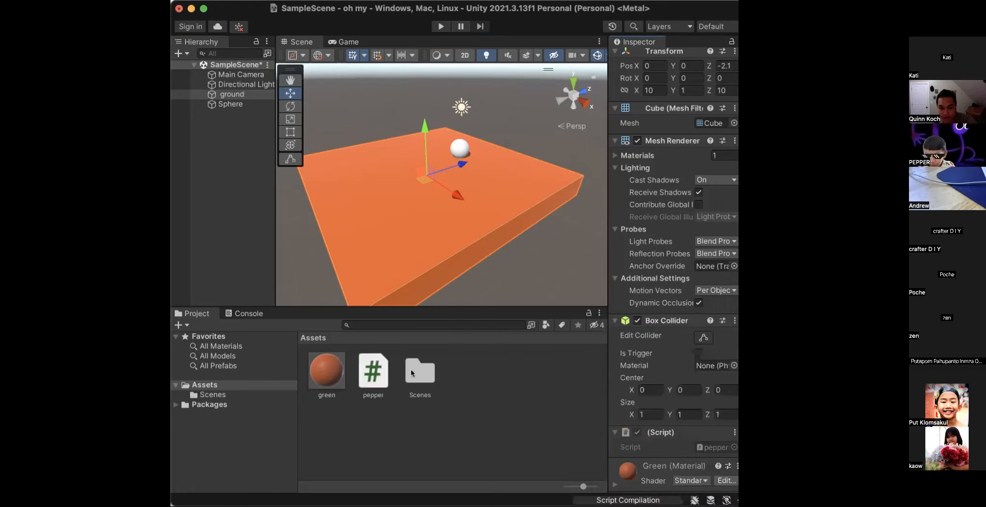
- Select the pepper script asset and open it in the code editor
{"action": "left_click", "coordinate": [372, 367]}
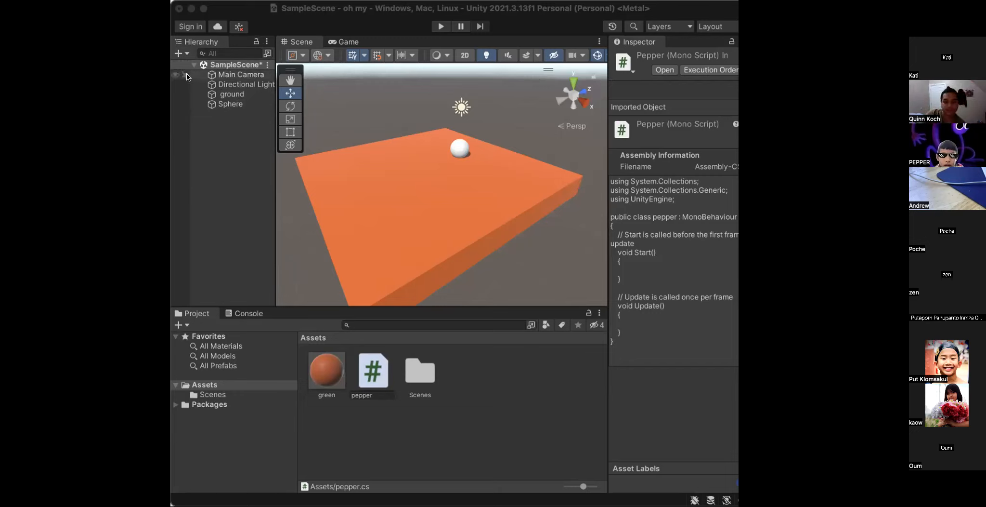
{"action": "left_click", "coordinate": [667, 72]}
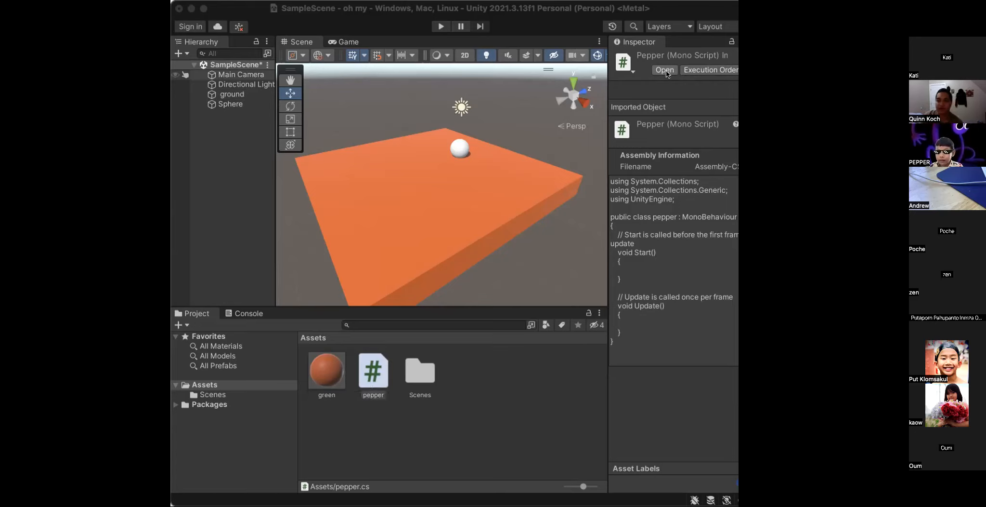